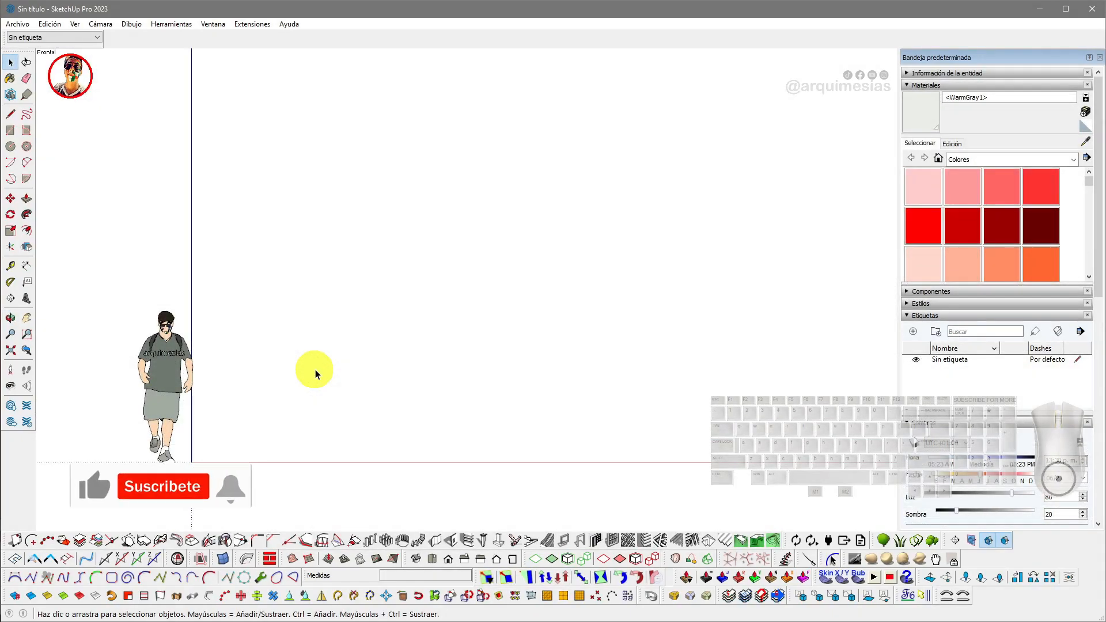
- Draw a rectangle about 6 m by 2.2 m standing on the ground in front view
key(r)
click(201, 276)
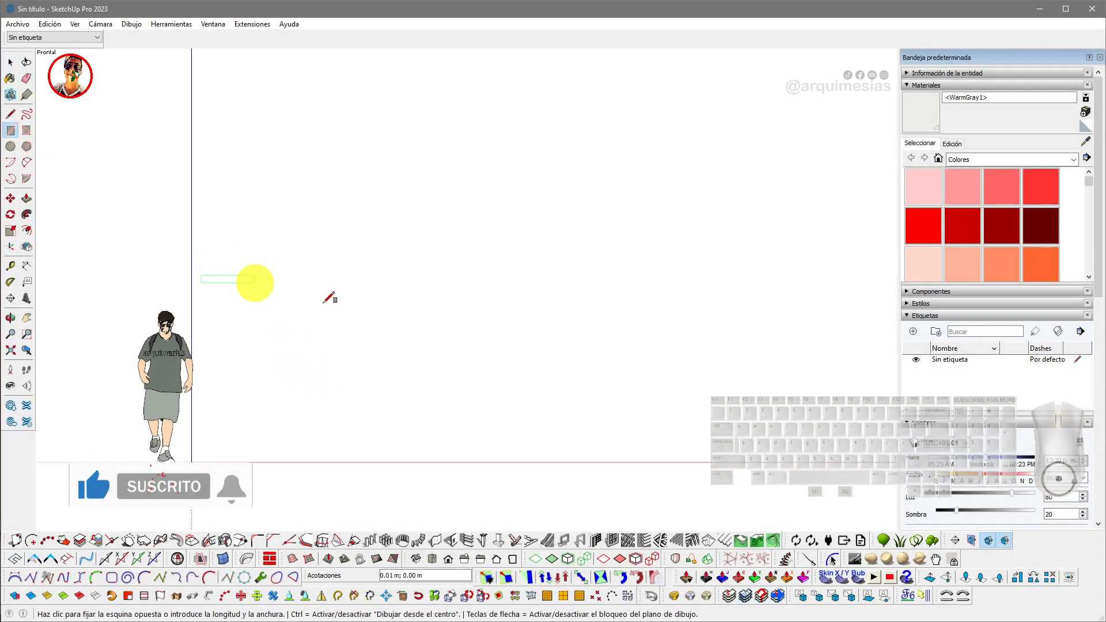
click(696, 456)
key(space)
middle_drag(583, 390, 343, 437)
key(F4)
click(407, 409)
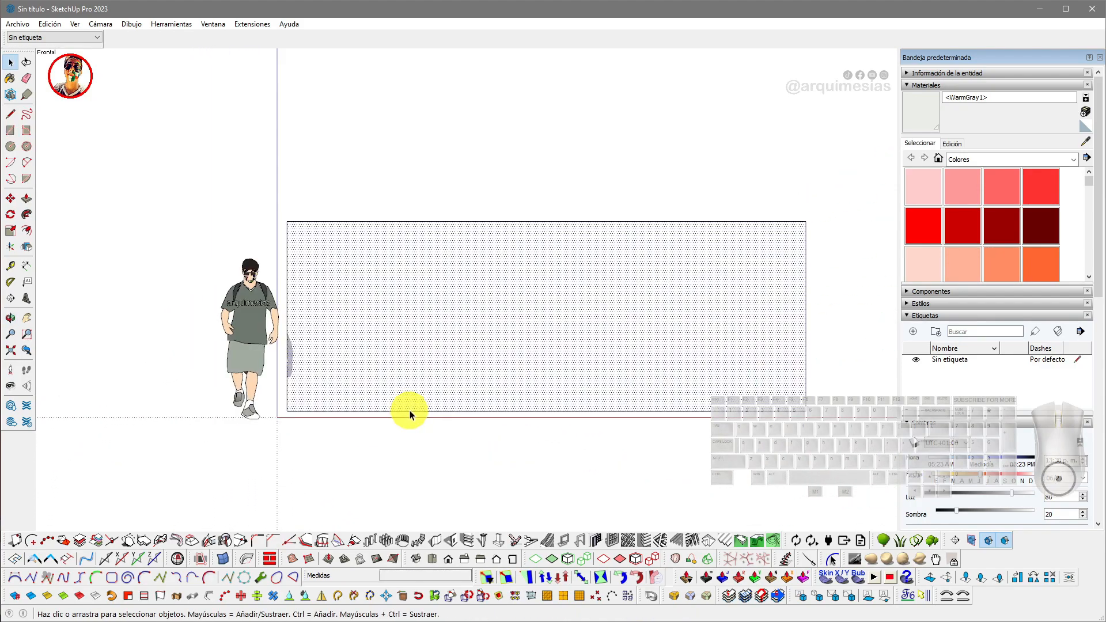
- Draw a slanted line from the rectangle's top-left corner down to its bottom edge
key(l)
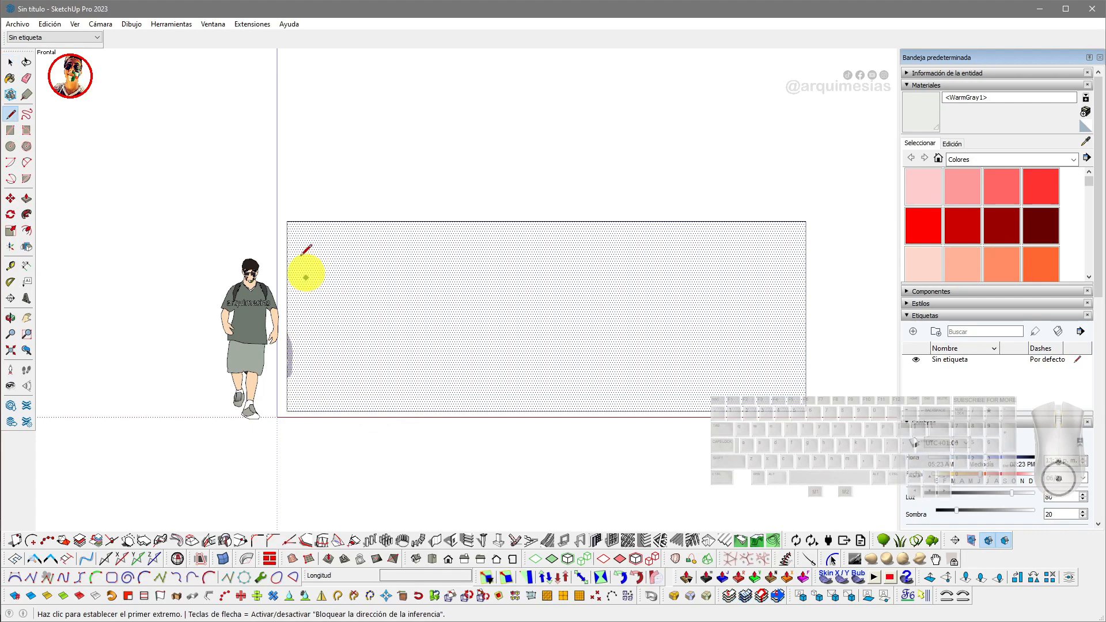
click(287, 222)
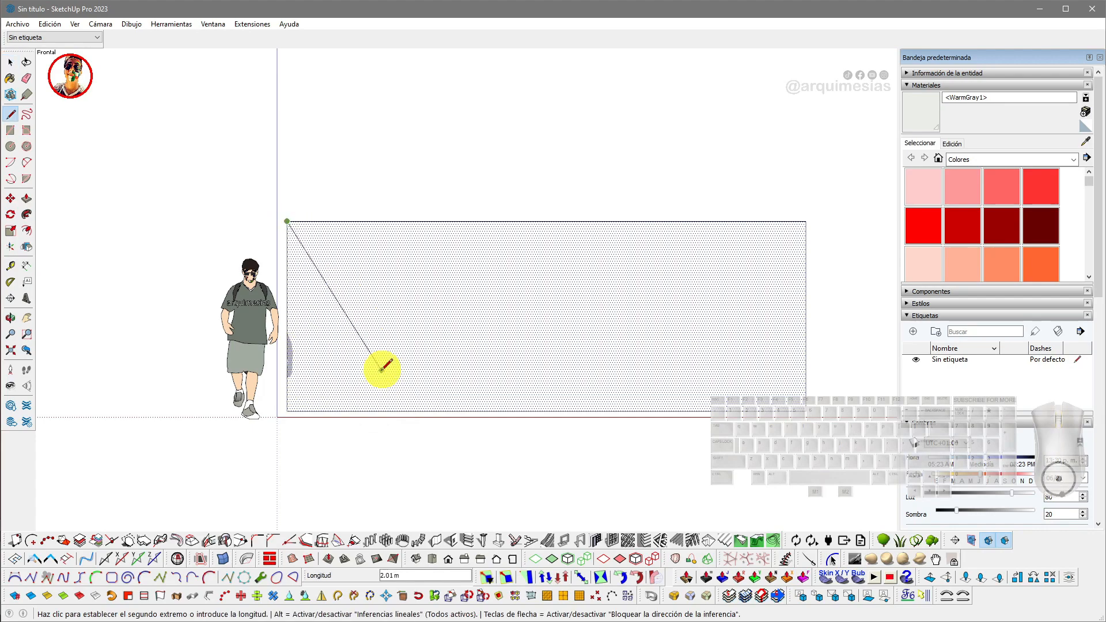
click(368, 409)
- Copy the slanted line and flip the copy to make a mirrored slanted line
key(m)
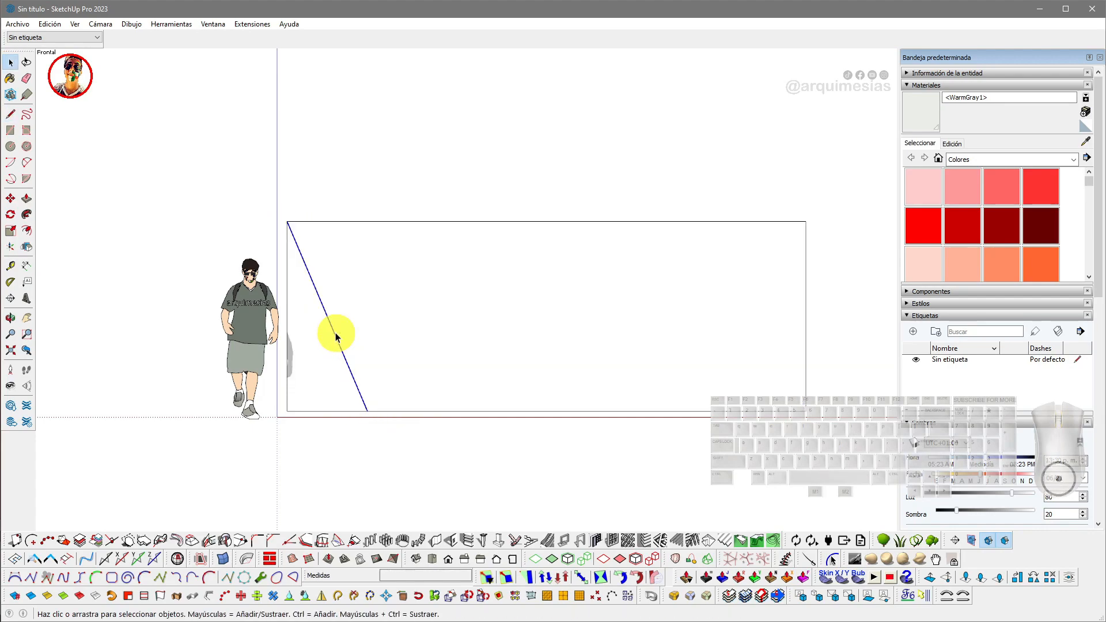
scroll(335, 334, down, 1)
click(336, 326)
click(447, 326)
shift+middle_drag(448, 344, 407, 343)
drag(411, 360, 480, 348)
key(shift+f)
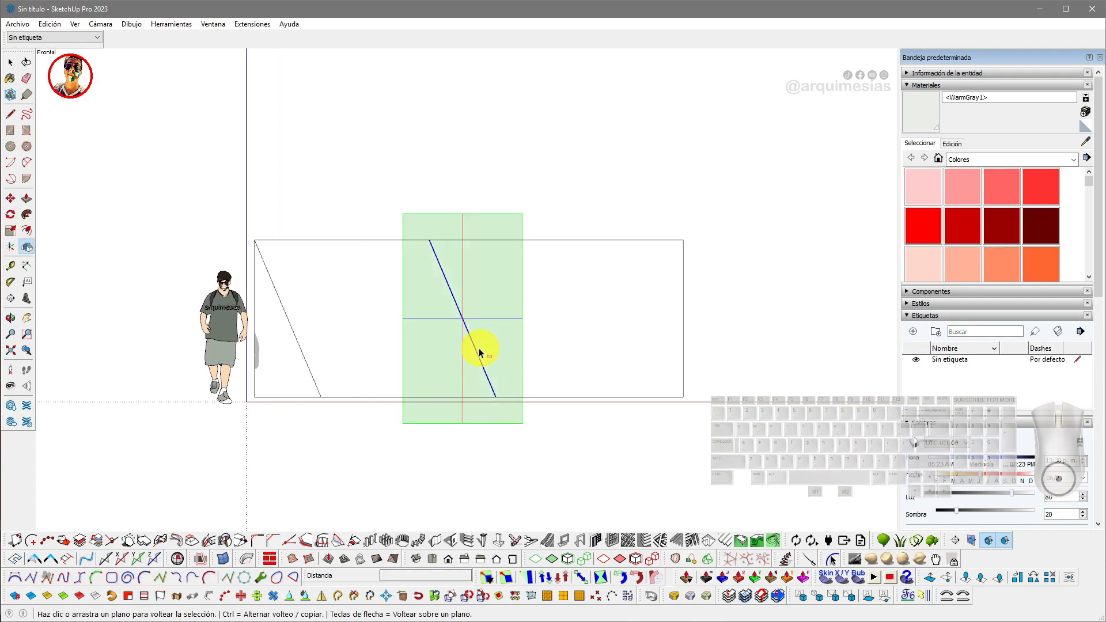
click(512, 224)
click(454, 298)
- Erase the leftover unflipped copy of the line
key(e)
click(445, 288)
click(474, 342)
key(space)
click(463, 321)
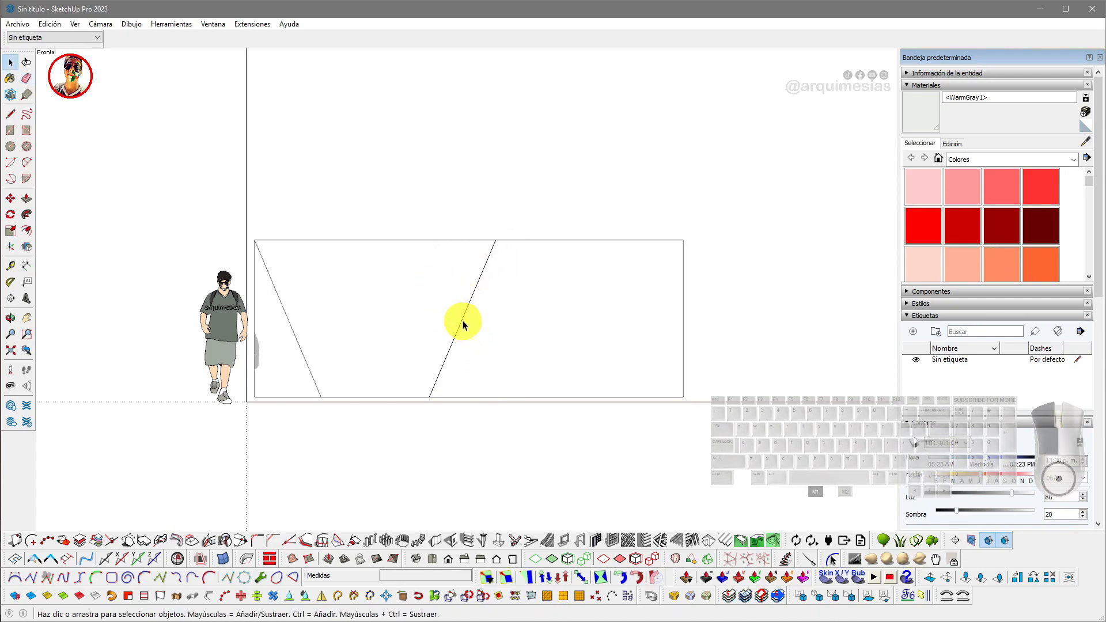
- Move the mirrored line so its top end meets the rectangle's top-right corner
key(m)
click(497, 241)
shift+middle_drag(585, 250, 481, 240)
click(580, 231)
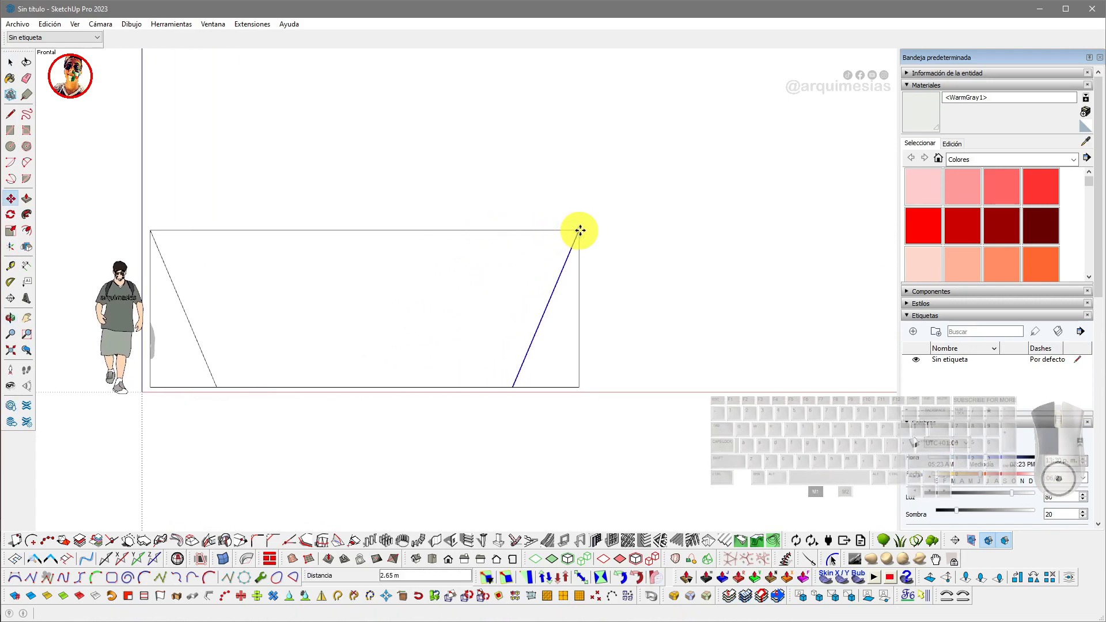
- Erase the rectangle's two outer corner triangles, leaving a trapezoid face
key(space)
key(e)
drag(589, 352, 551, 395)
scroll(411, 325, down, 2)
shift+middle_drag(412, 324, 541, 326)
scroll(345, 354, up, 1)
drag(323, 354, 353, 385)
scroll(357, 380, down, 2)
key(space)
click(462, 309)
shift+middle_drag(488, 307, 405, 321)
scroll(439, 308, up, 1)
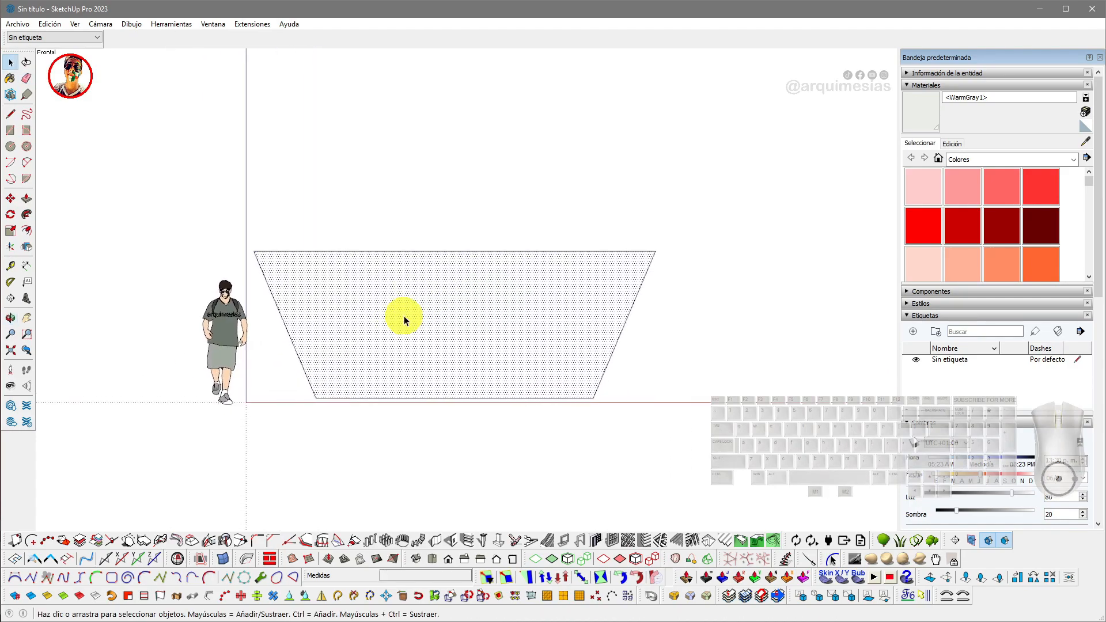
- Draw a circle of 2.00 m radius centred on the trapezoid's bottom edge
key(c)
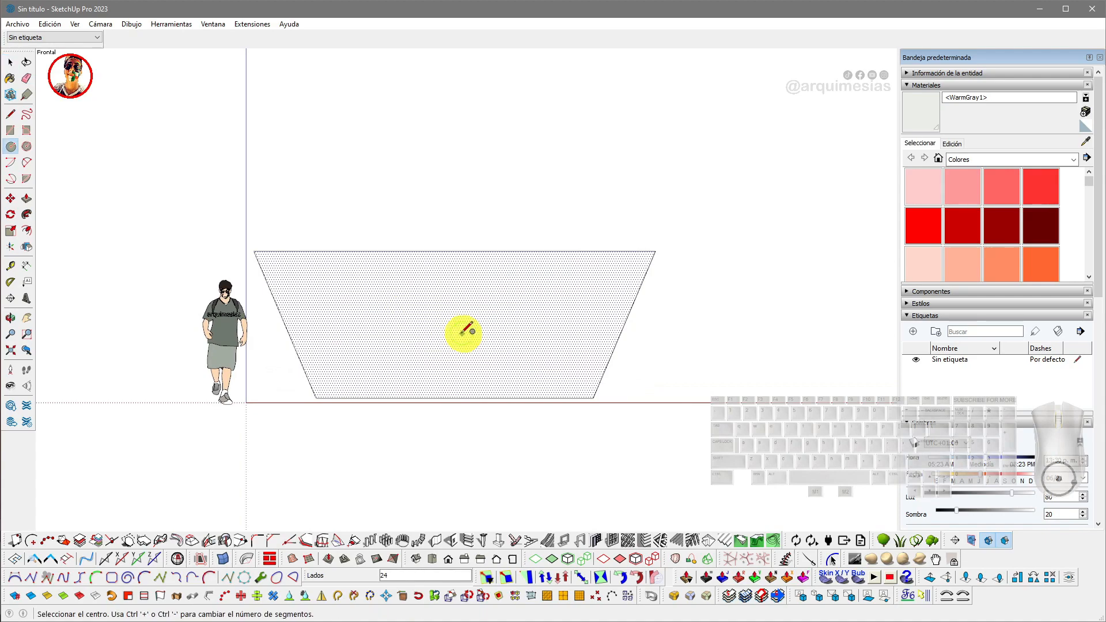
click(454, 398)
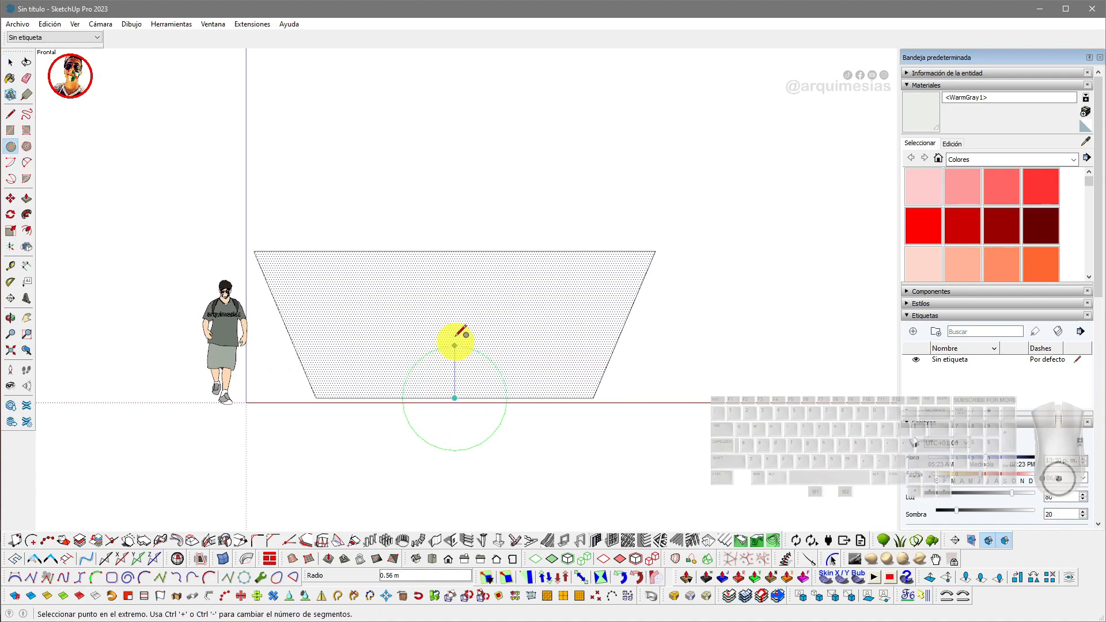
click(440, 267)
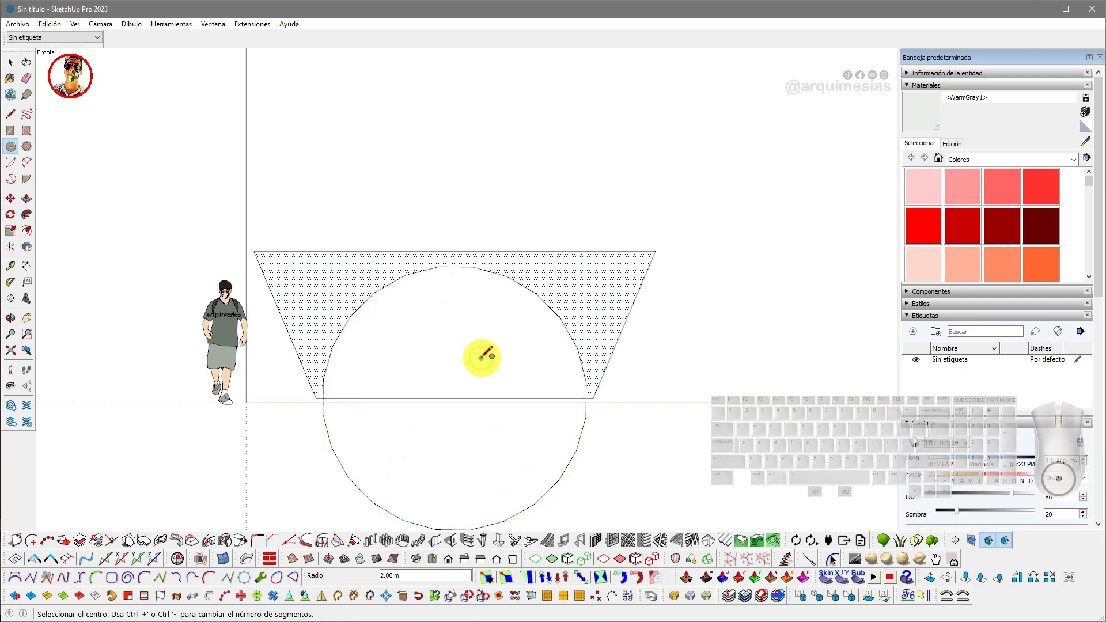
- Erase the circle's lower half and inner face to cut an arch opening into the trapezoid
key(e)
mouse_move(541, 505)
mouse_down()
mouse_move(485, 400)
mouse_move(469, 407)
mouse_up()
key(space)
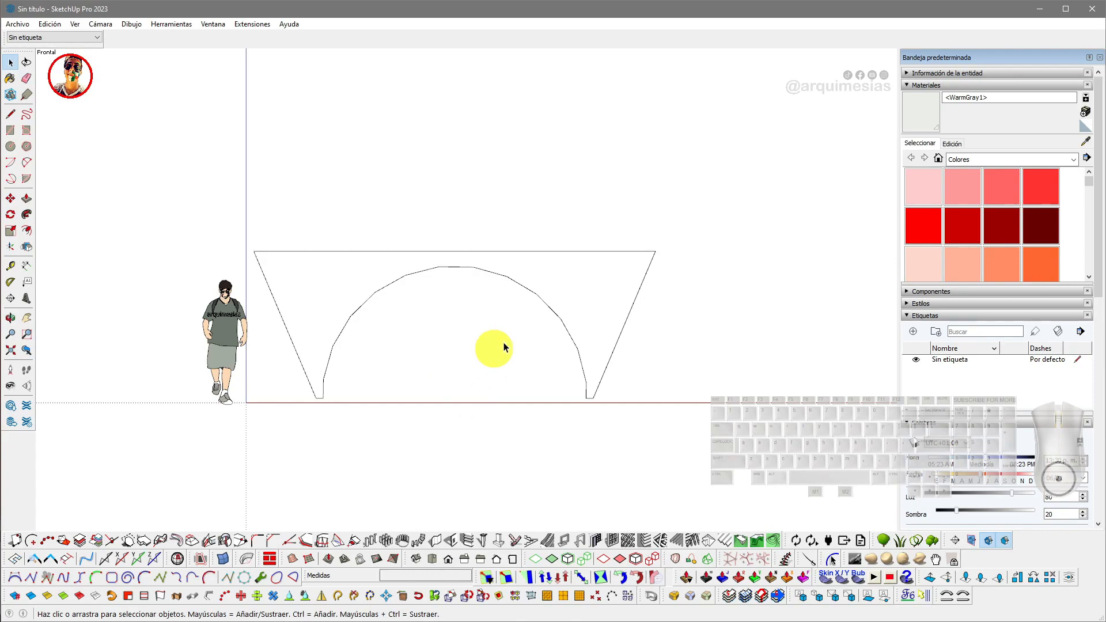
- Select the arch curve and increase its segment count in Entity Info
click(563, 269)
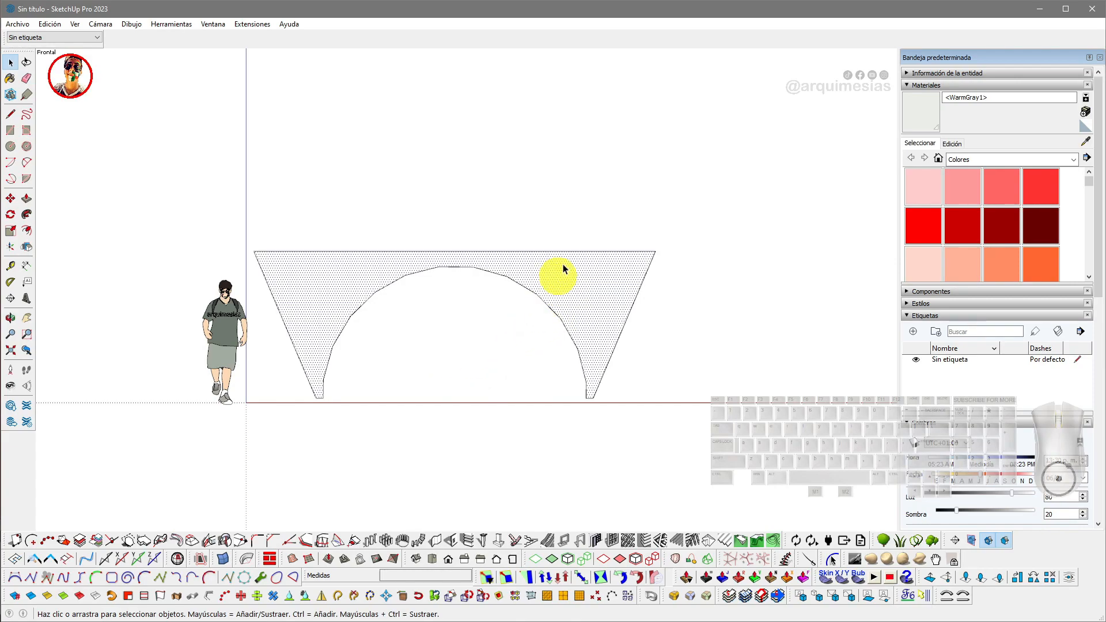
click(534, 293)
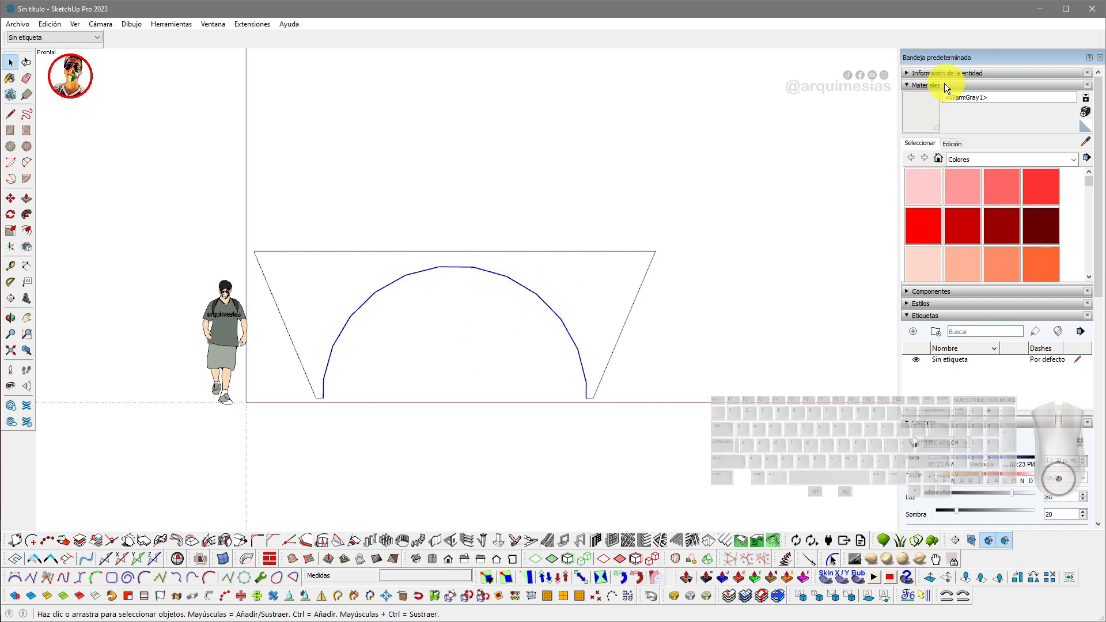
click(914, 74)
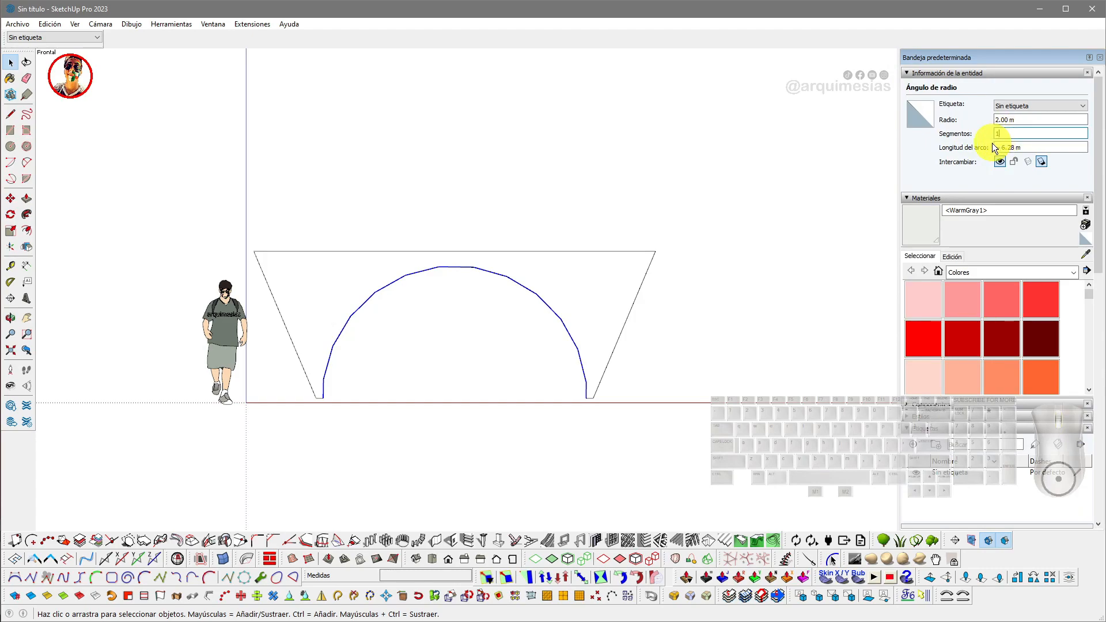
click(836, 164)
click(906, 73)
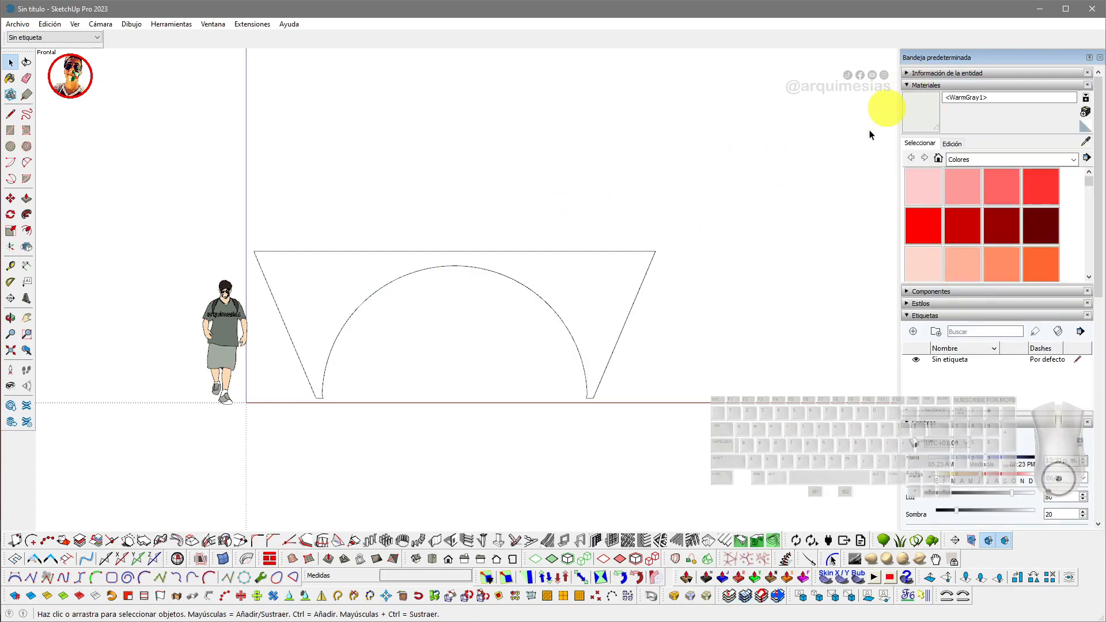
- Push/pull the arched trapezoid face into a solid about 2.85 m deep
middle_drag(557, 266, 449, 329)
key(p)
click(494, 309)
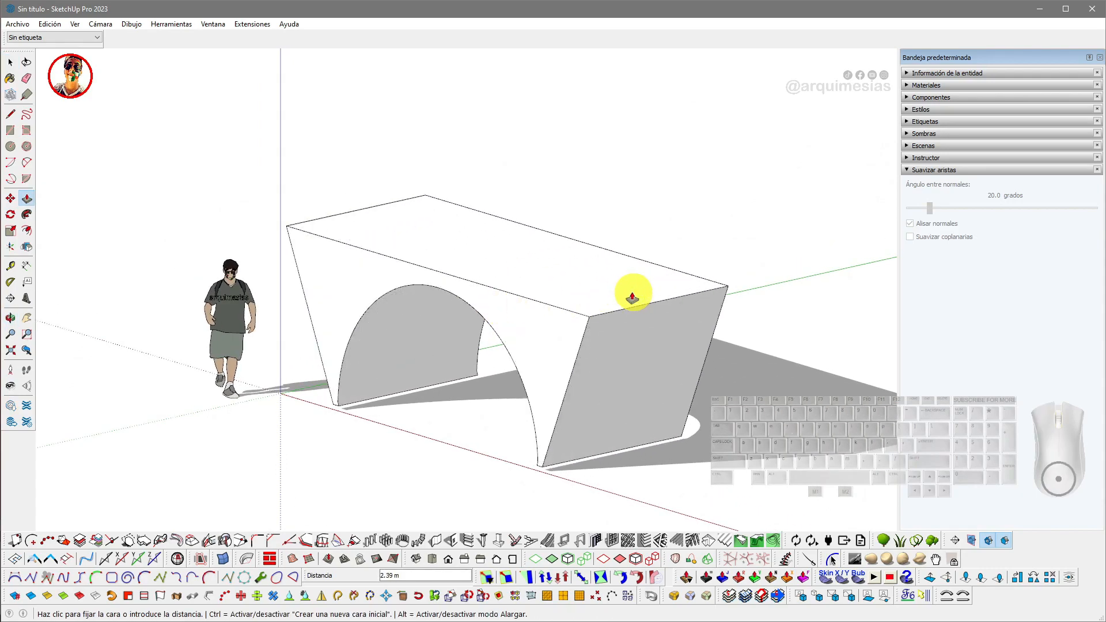
key(v)
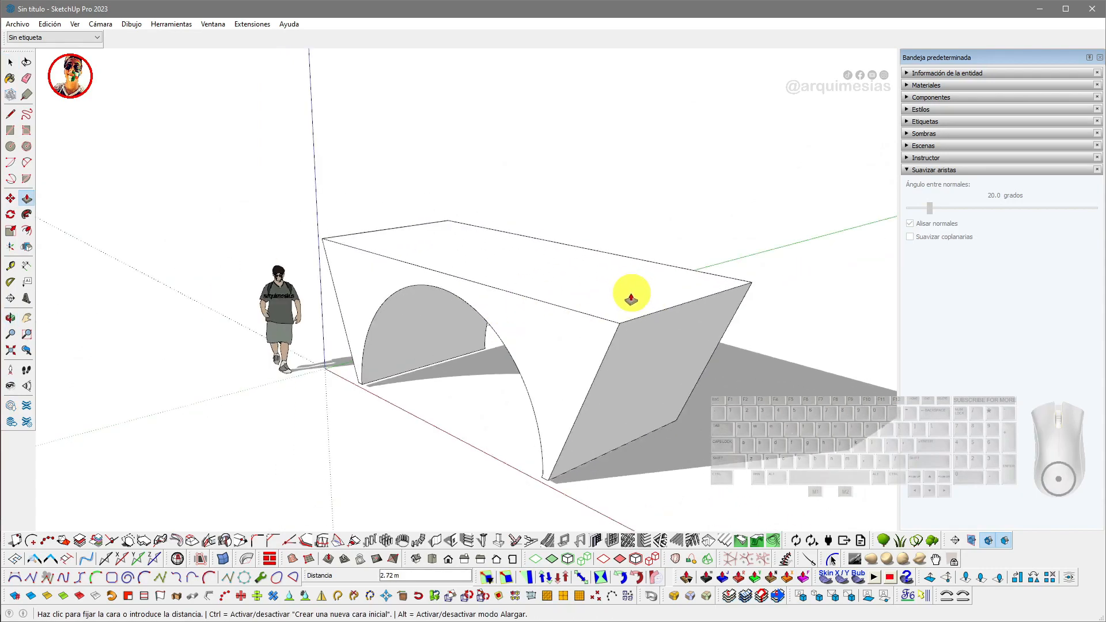
scroll(632, 294, down, 1)
shift+middle_drag(632, 295, 540, 291)
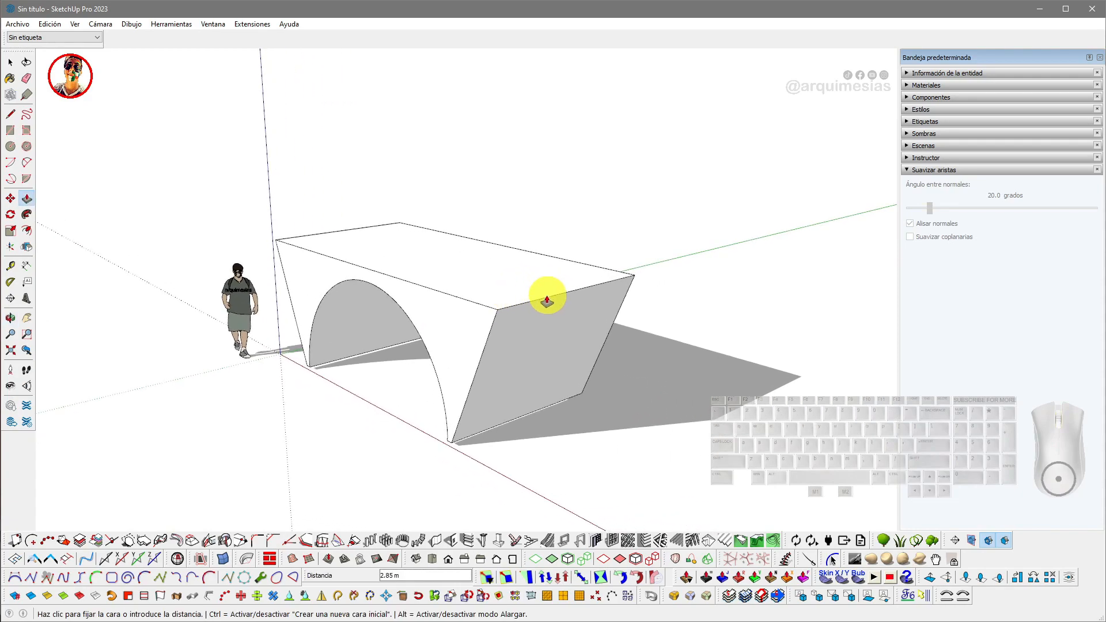
key(space)
- Select the whole extruded shape and make it a group
mouse_move(486, 303)
middle_down()
mouse_move(449, 305)
mouse_move(476, 301)
middle_up()
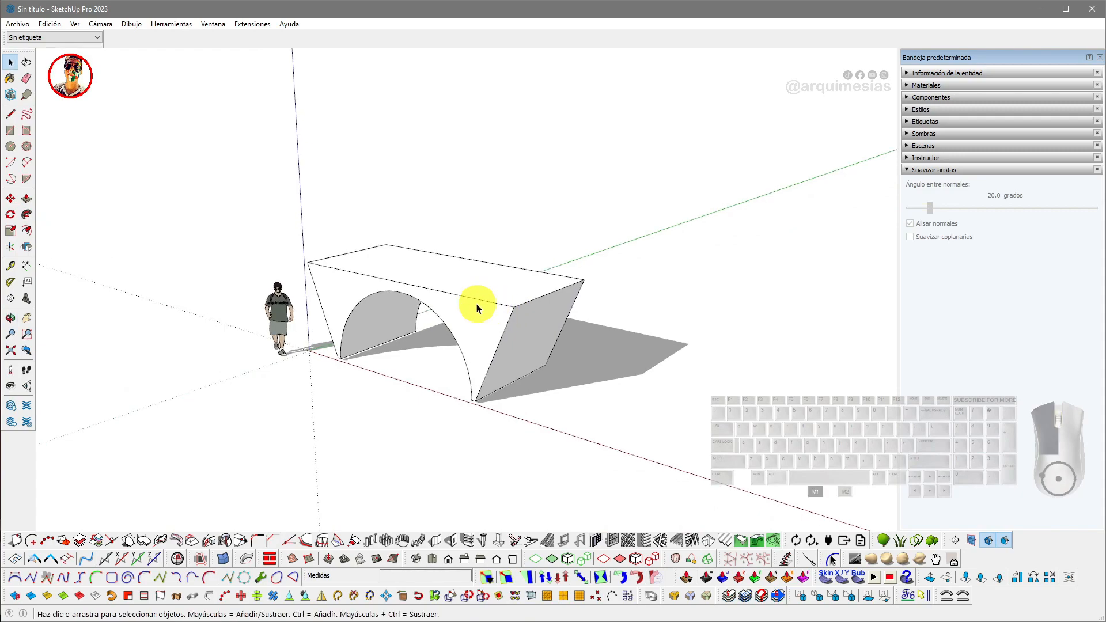
triple_click(476, 302)
right_click(476, 303)
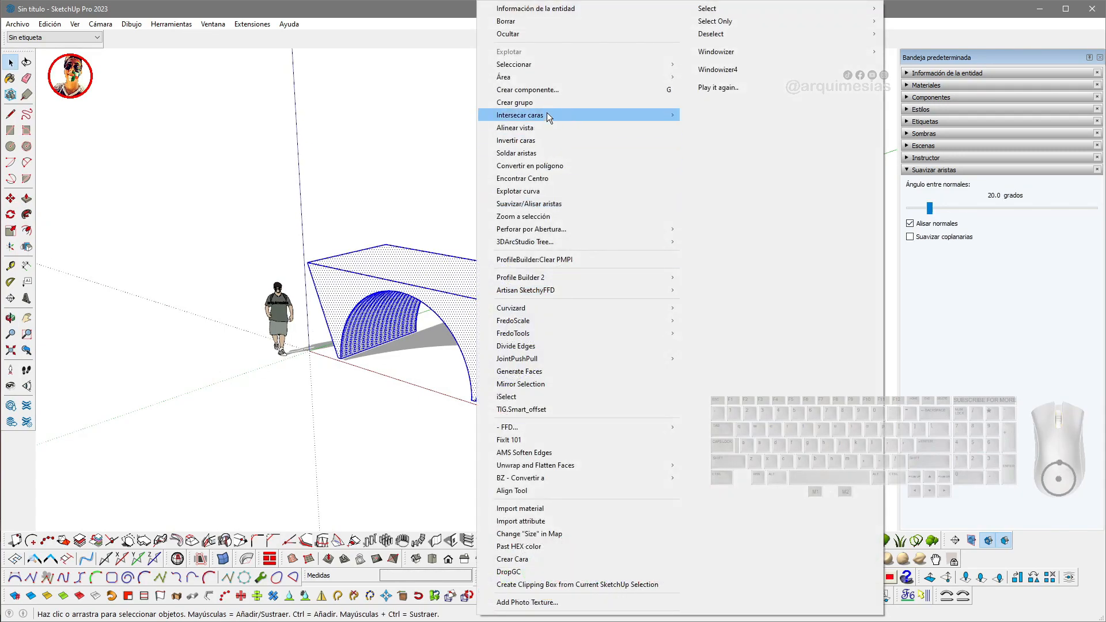
click(519, 103)
- Scale the group, stretching it along the red axis by about 1.45
scroll(474, 351, down, 2)
key(s)
drag(556, 295, 829, 190)
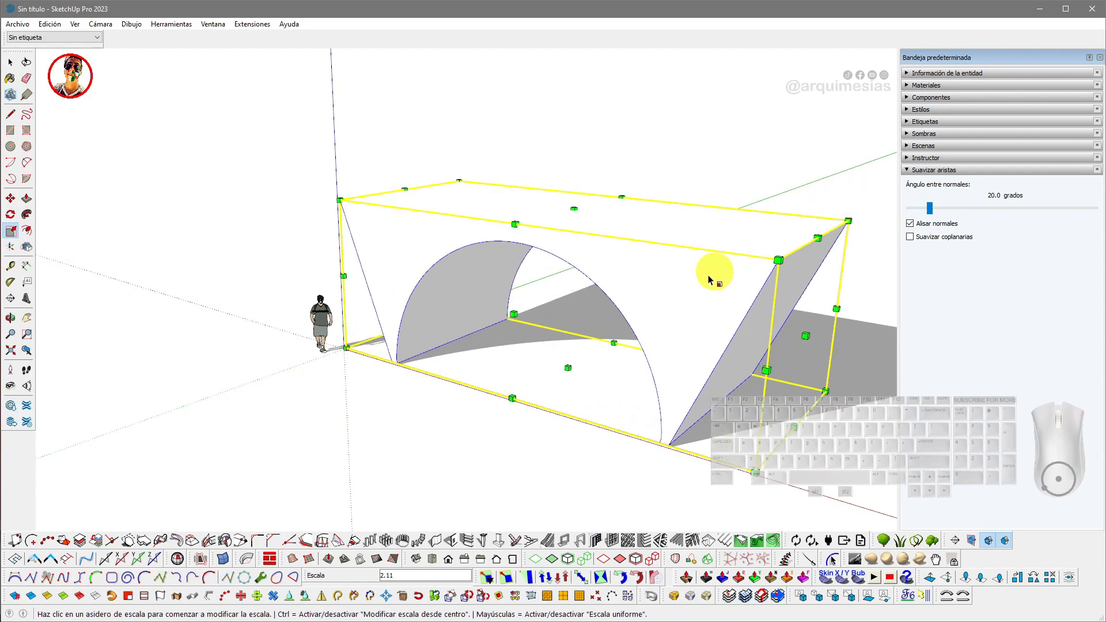
scroll(468, 217, down, 4)
drag(581, 231, 728, 254)
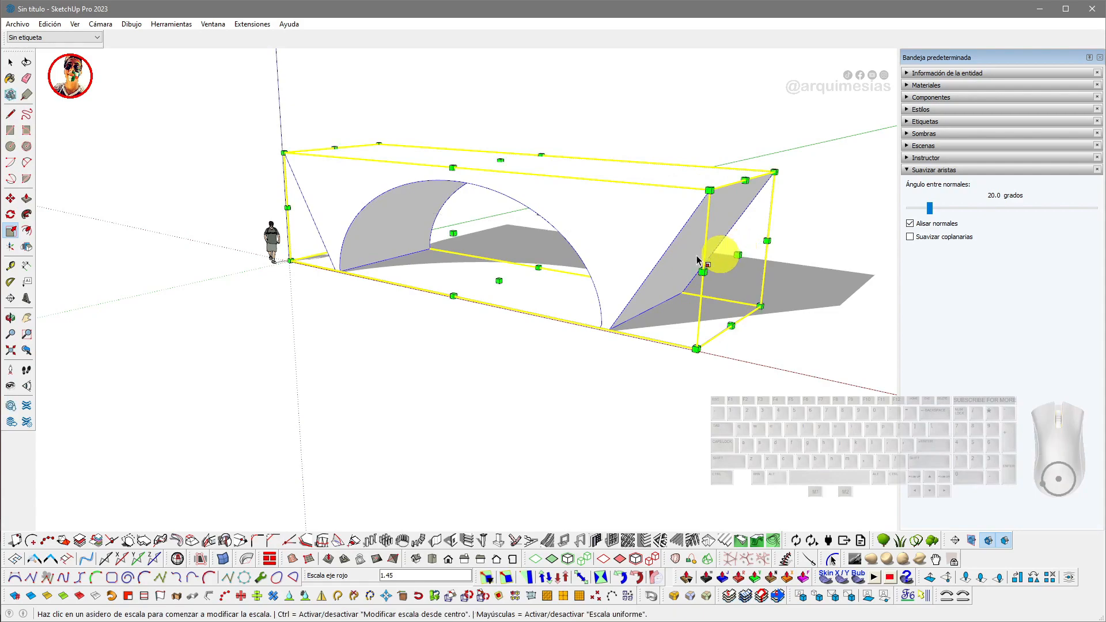
key(space)
click(493, 109)
middle_drag(494, 108, 380, 248)
scroll(472, 254, down, 2)
scroll(429, 241, down, 2)
scroll(380, 249, up, 2)
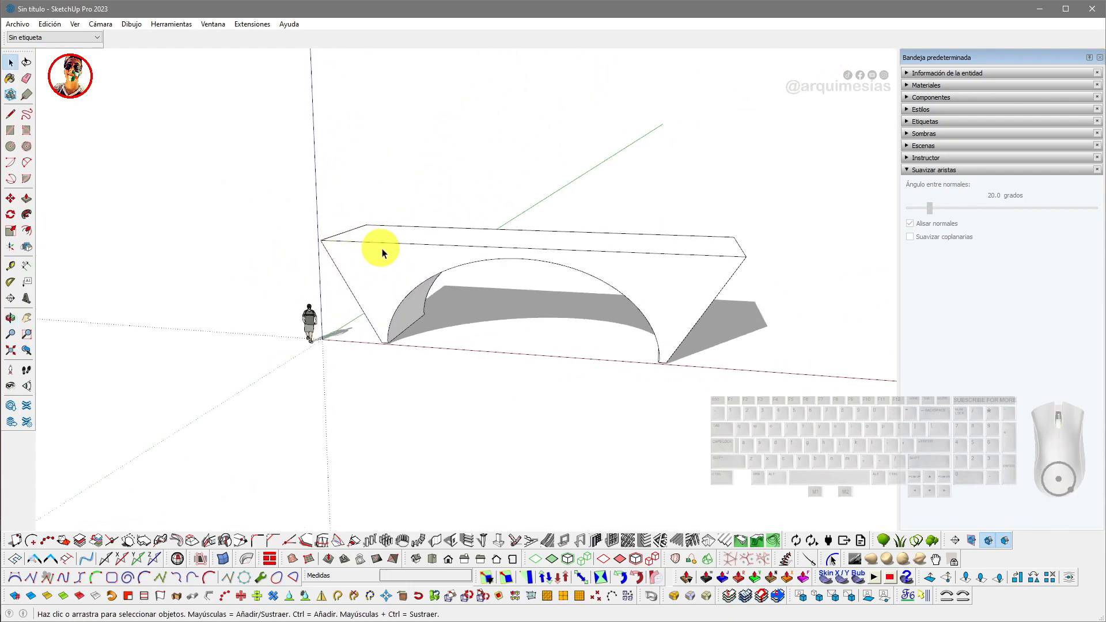
click(428, 246)
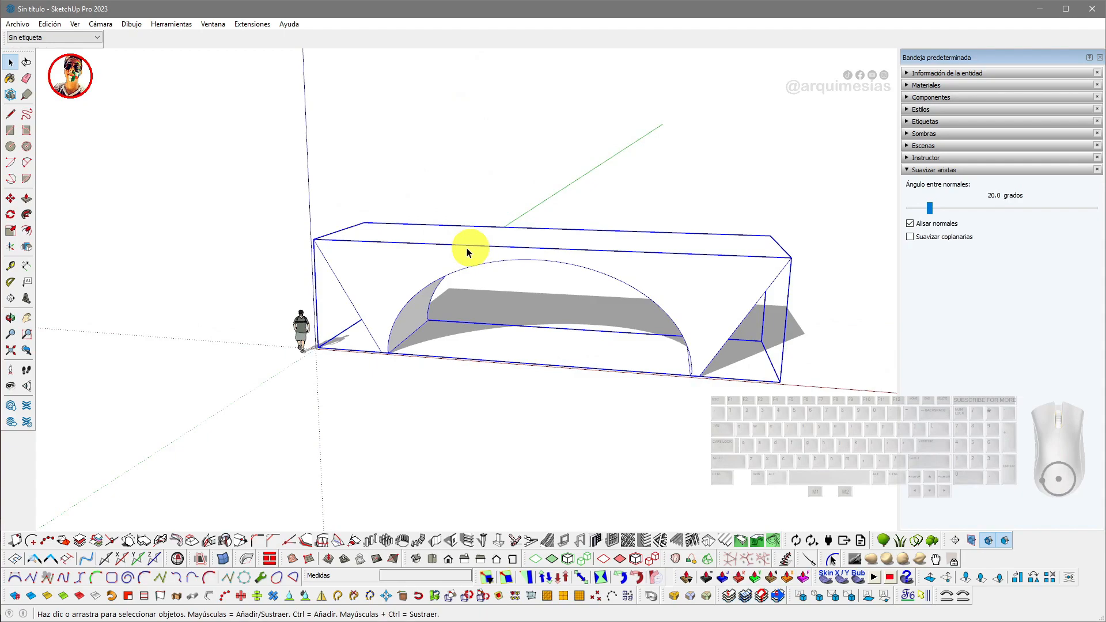
key(s)
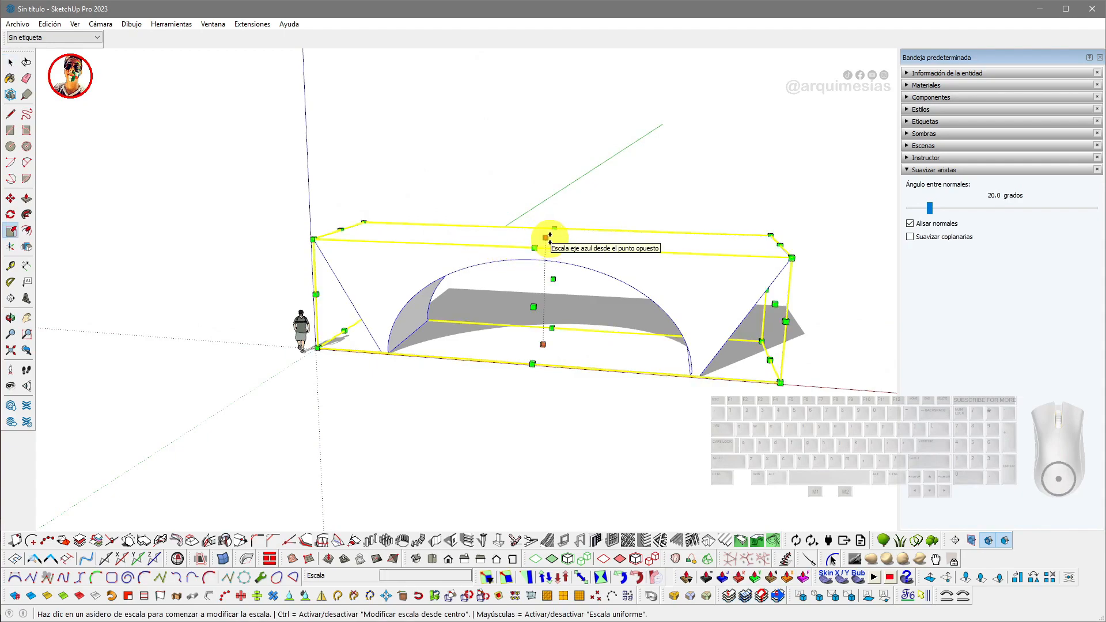
key(space)
- Open the group and push/pull its top face up about 2 m
double_click(574, 238)
triple_click(574, 237)
key(p)
click(574, 237)
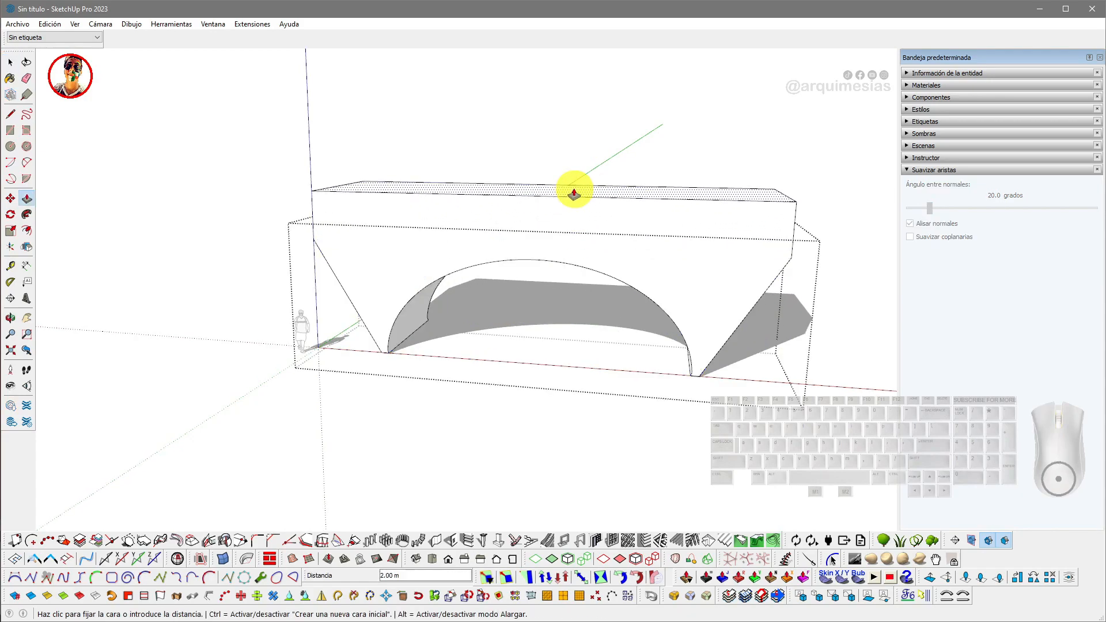
click(573, 197)
middle_drag(572, 190, 328, 230)
click(624, 226)
click(690, 225)
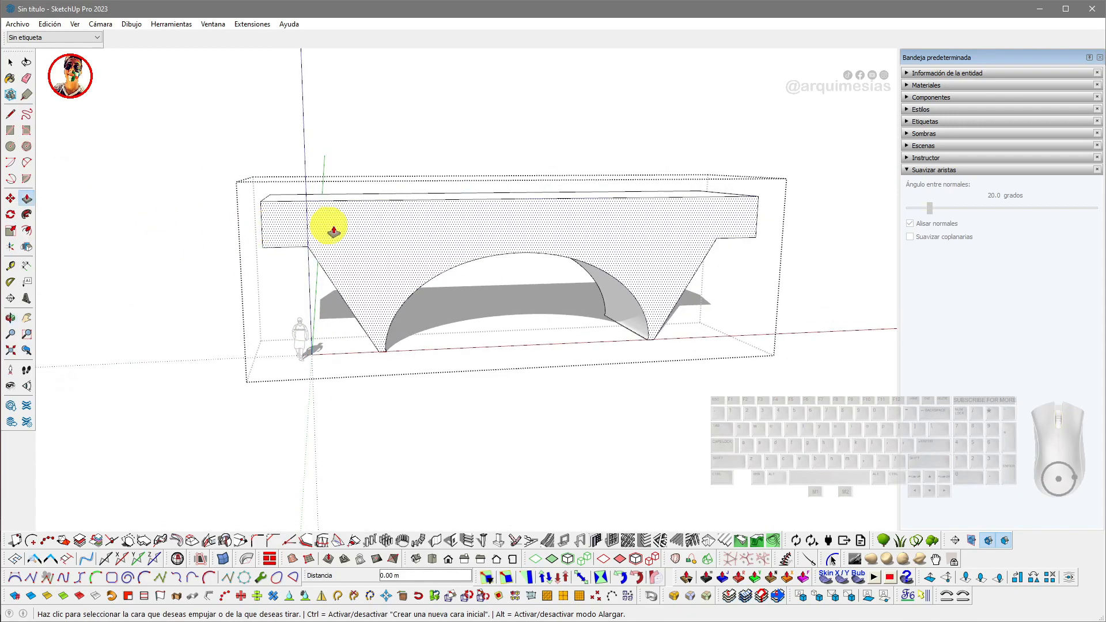
- Draw a line extending the left slanted edge up to the raised top's corner
key(l)
click(308, 246)
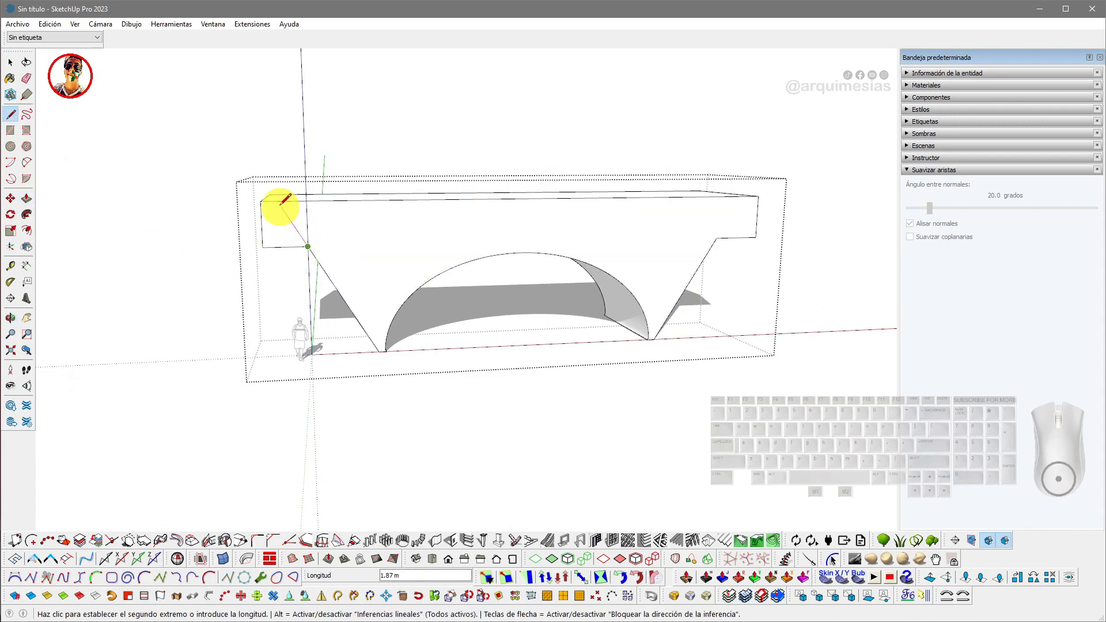
click(262, 180)
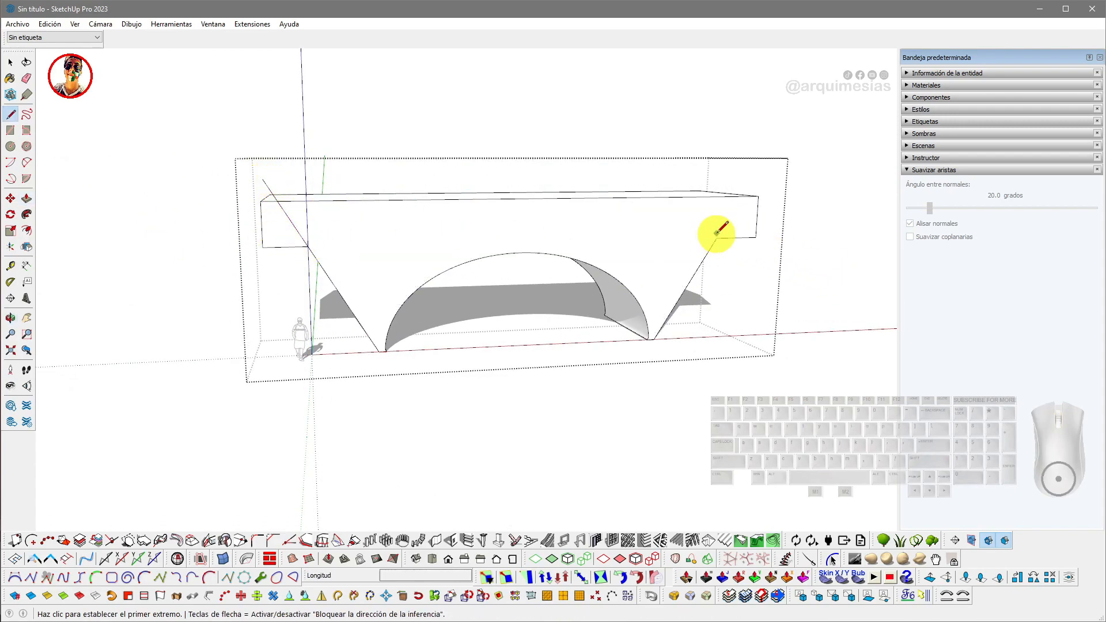
click(753, 179)
- Push/pull the right upper corner face of the front to extend the slanted face
key(p)
click(745, 223)
click(691, 193)
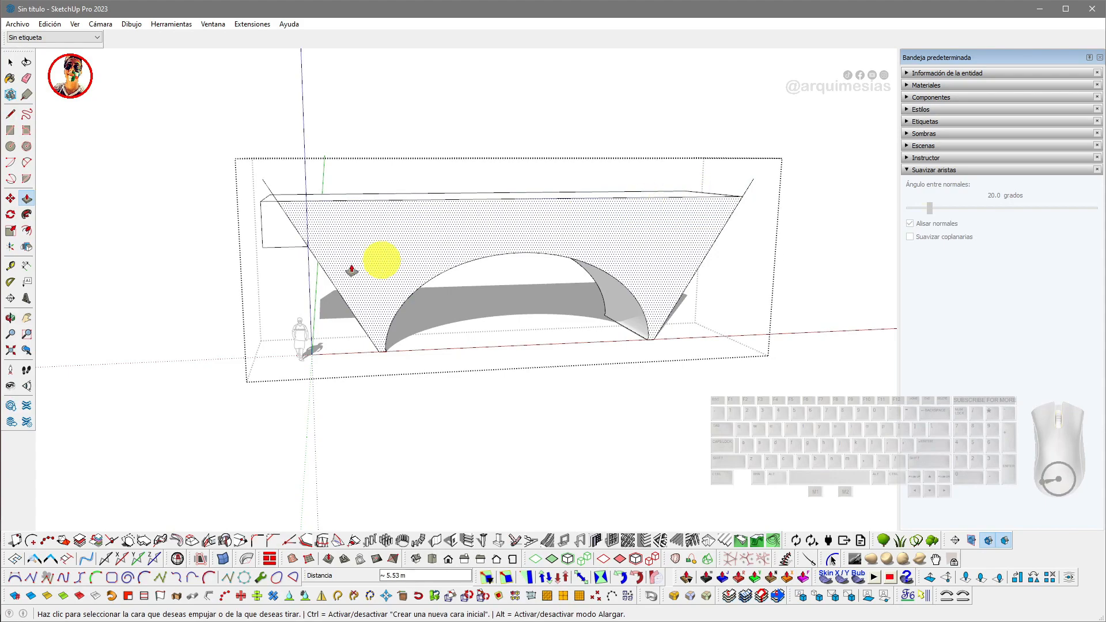
- Erase the leftover horizontal edges along the top of the front face
key(e)
click(268, 185)
click(748, 187)
middle_drag(749, 184, 286, 231)
- Push/pull the small left upper corner face of the front
key(p)
click(278, 213)
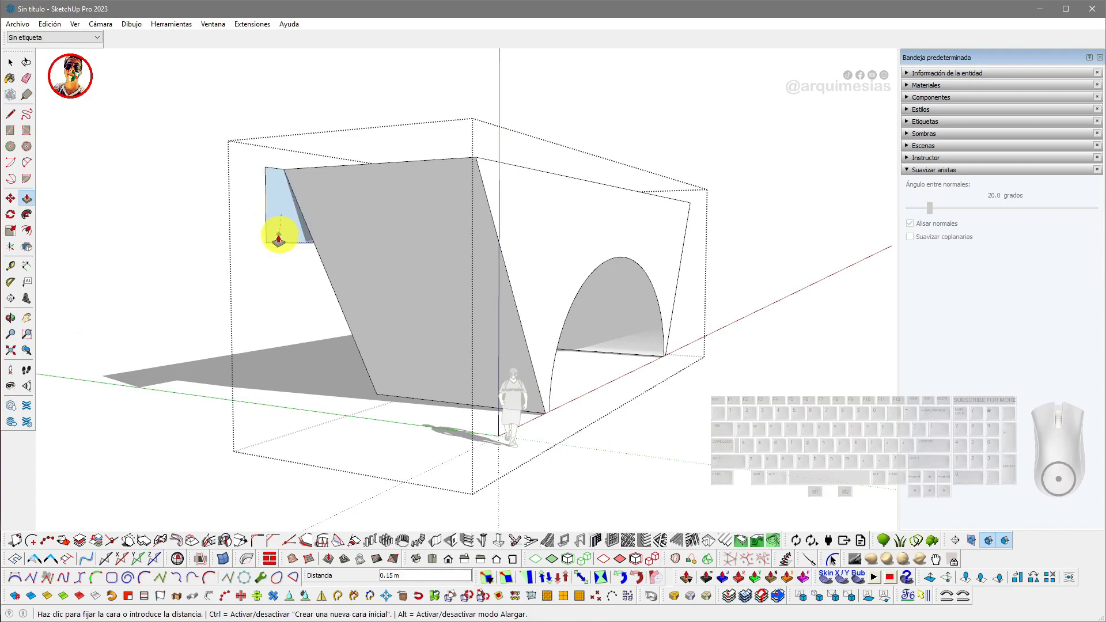
click(273, 242)
- Draw an arc across the top of the front face from corner to corner, sagging down toward the opening
scroll(323, 235, down, 2)
key(space)
middle_drag(412, 247, 144, 269)
shift+middle_drag(522, 226, 445, 234)
mouse_move(446, 233)
middle_down()
mouse_move(489, 231)
mouse_move(436, 239)
middle_up()
scroll(484, 232, up, 2)
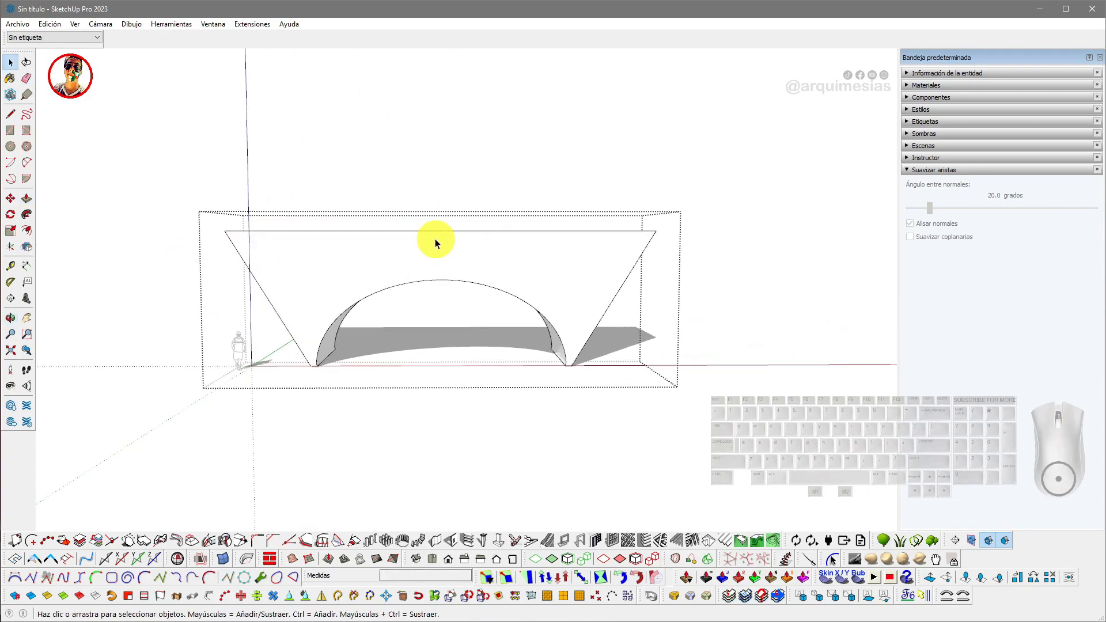
scroll(436, 239, down, 2)
key(a)
click(261, 232)
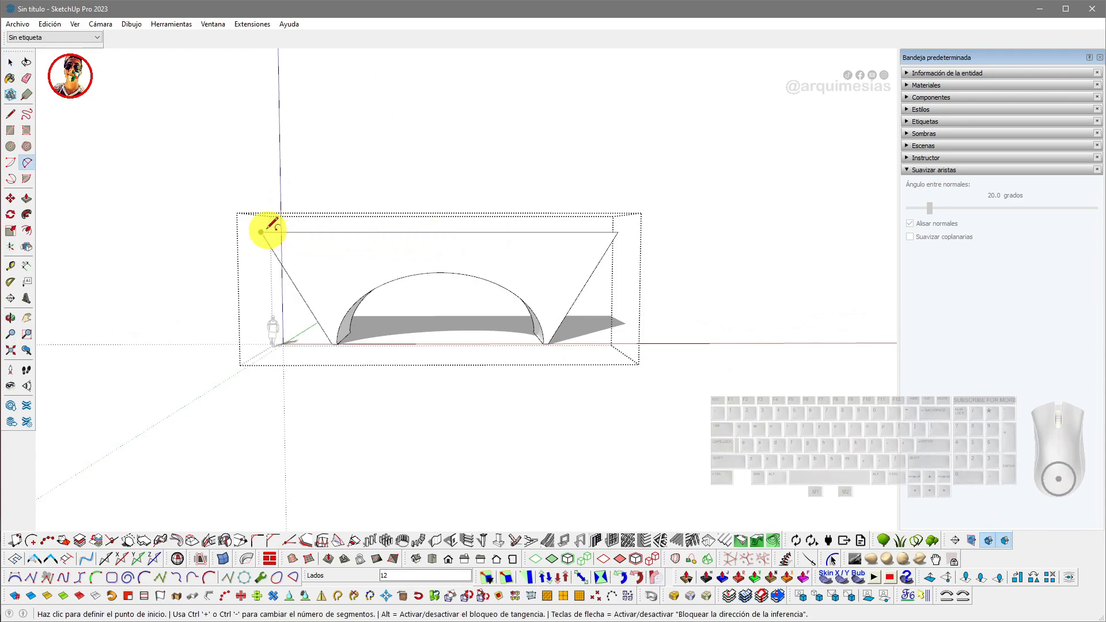
click(617, 232)
click(466, 255)
- Push/pull away the region above the arc through the structure to curve its top
middle_drag(465, 255, 469, 284)
key(p)
click(486, 254)
click(567, 233)
- Switch to the top view and draw a rectangle covering the structure's whole footprint
key(space)
middle_drag(410, 224, 479, 288)
click(573, 153)
middle_drag(444, 235, 434, 296)
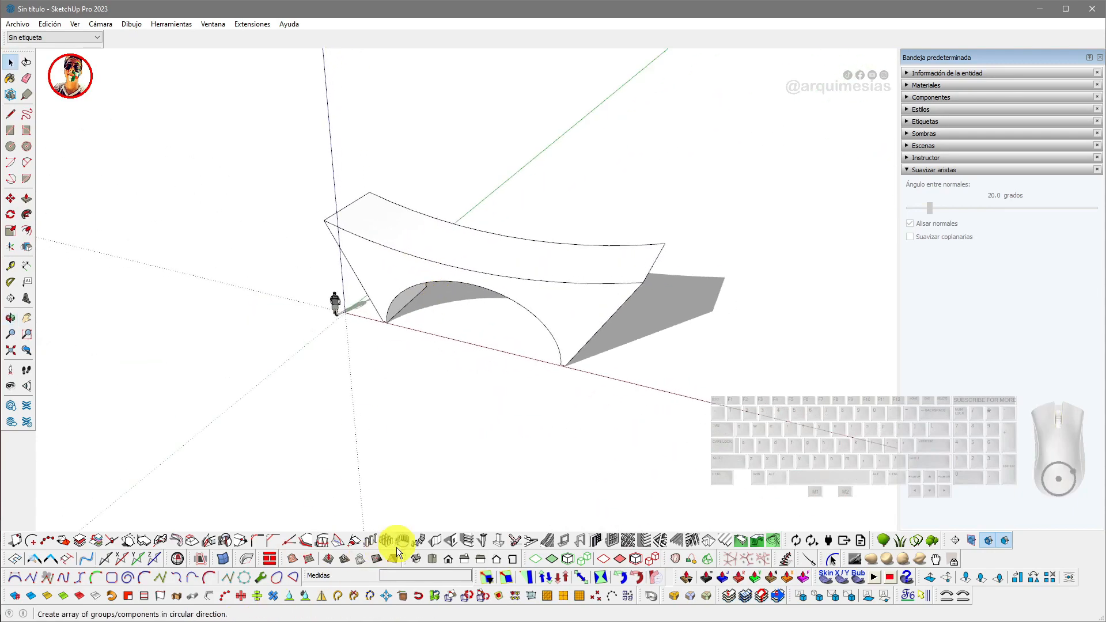
click(437, 561)
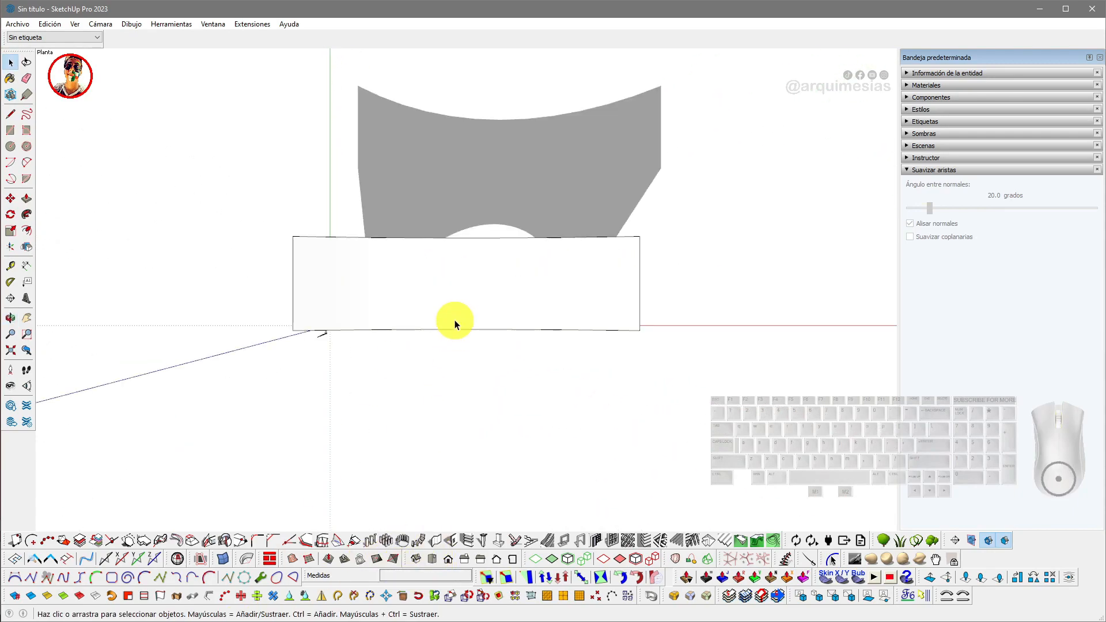
click(292, 236)
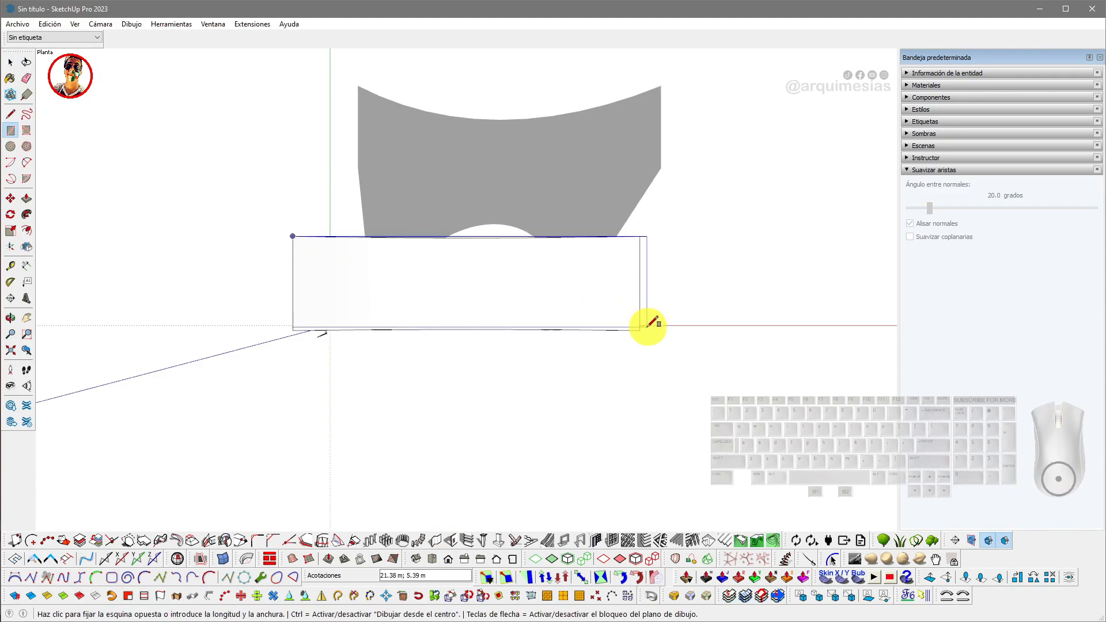
key(space)
click(606, 311)
key(r)
click(293, 236)
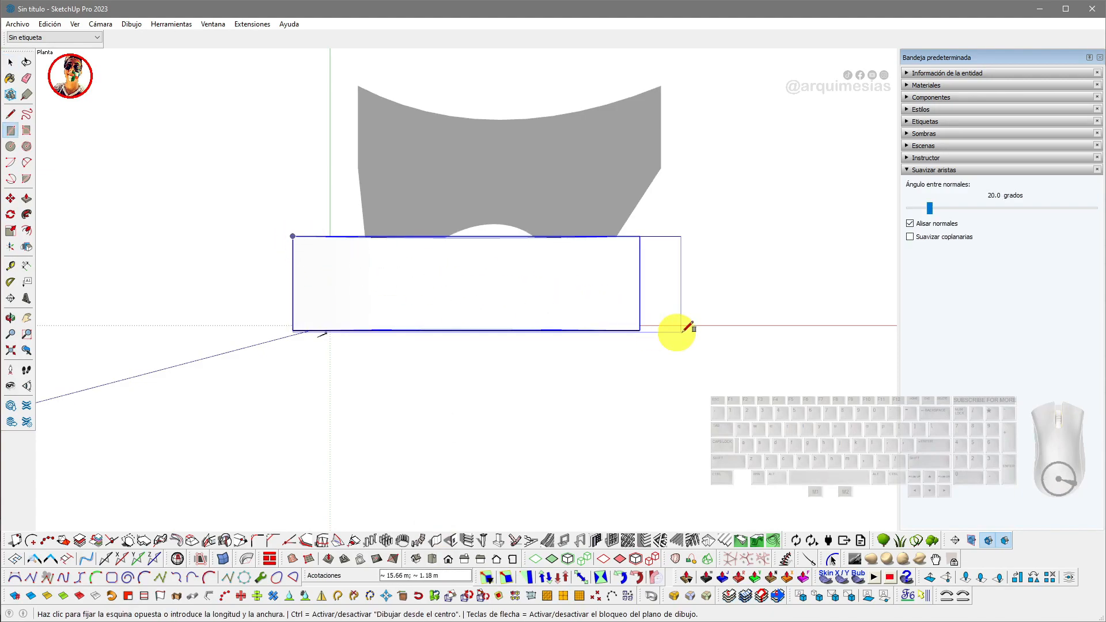
click(641, 330)
- Push/pull the rectangle upward into a box above the structure
key(space)
key(p)
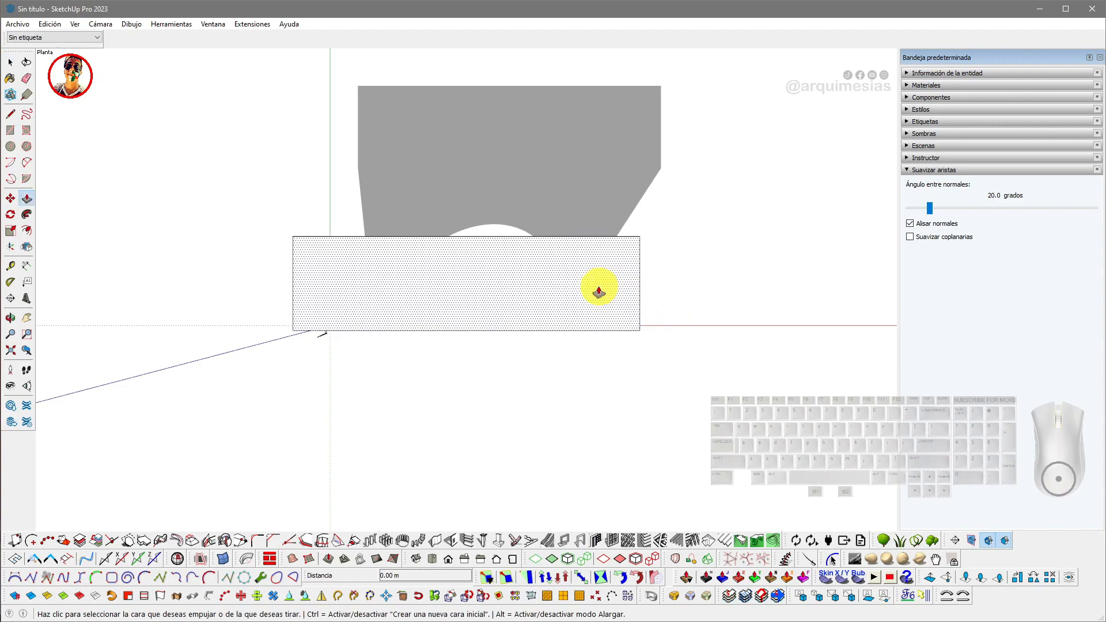
click(597, 289)
middle_drag(589, 274, 509, 196)
middle_drag(523, 240, 469, 237)
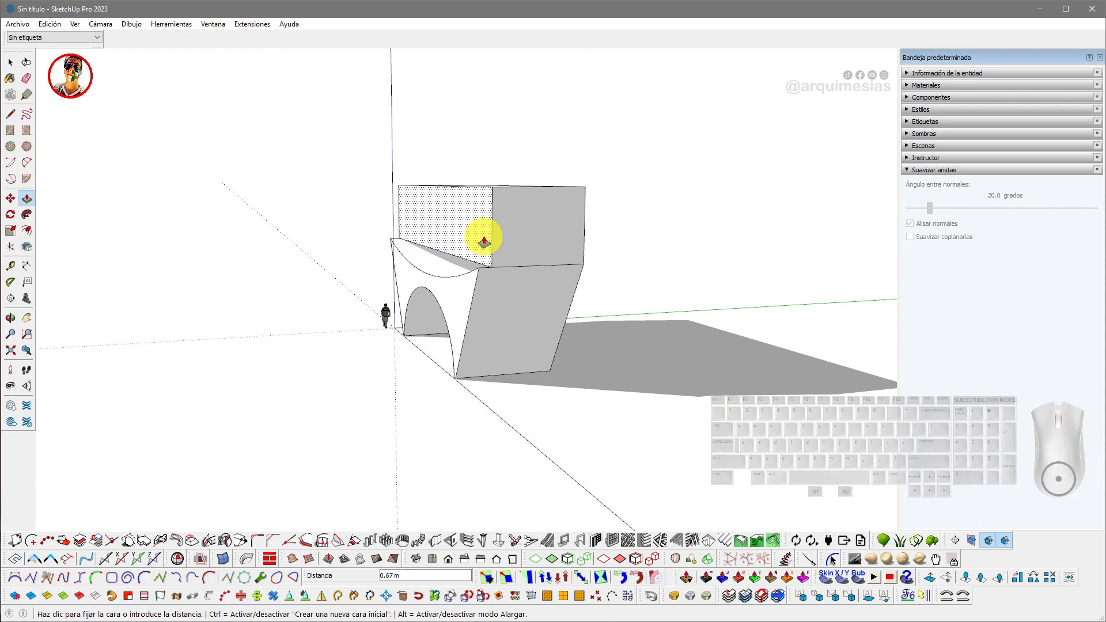
scroll(481, 239, up, 4)
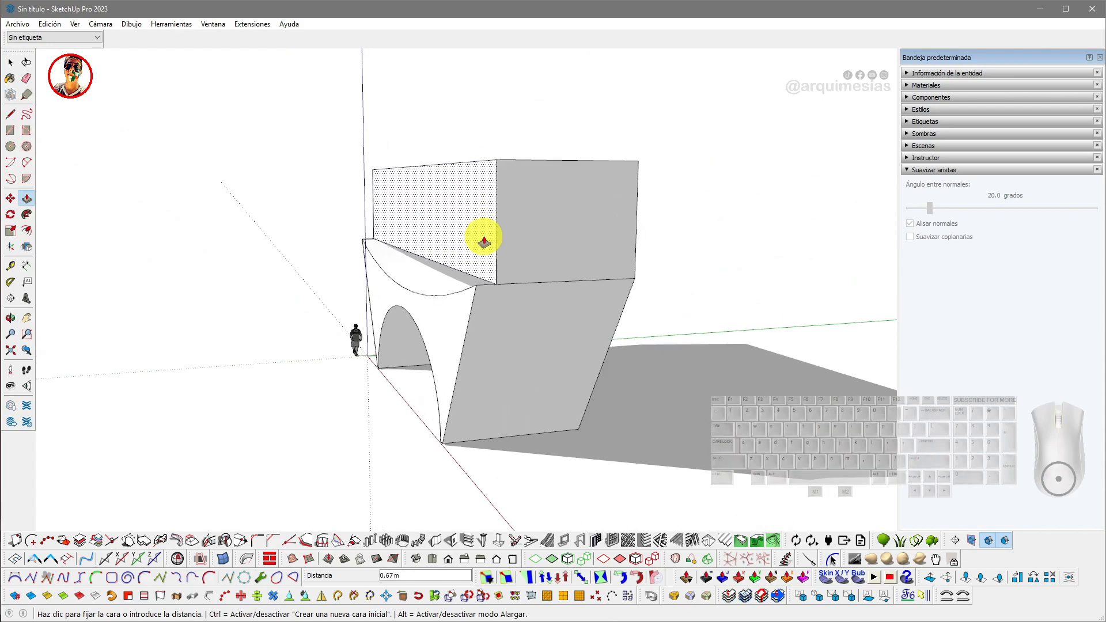
middle_drag(478, 236, 497, 288)
key(space)
- Select the box and move it straight down to ground level so it overlaps the structure
click(498, 240)
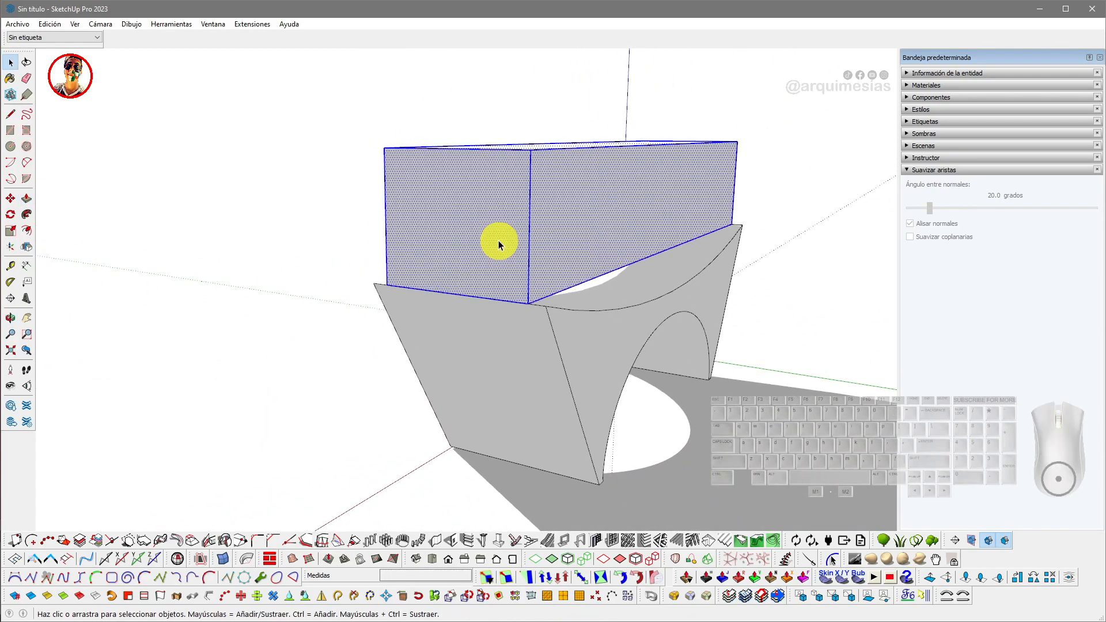
key(m)
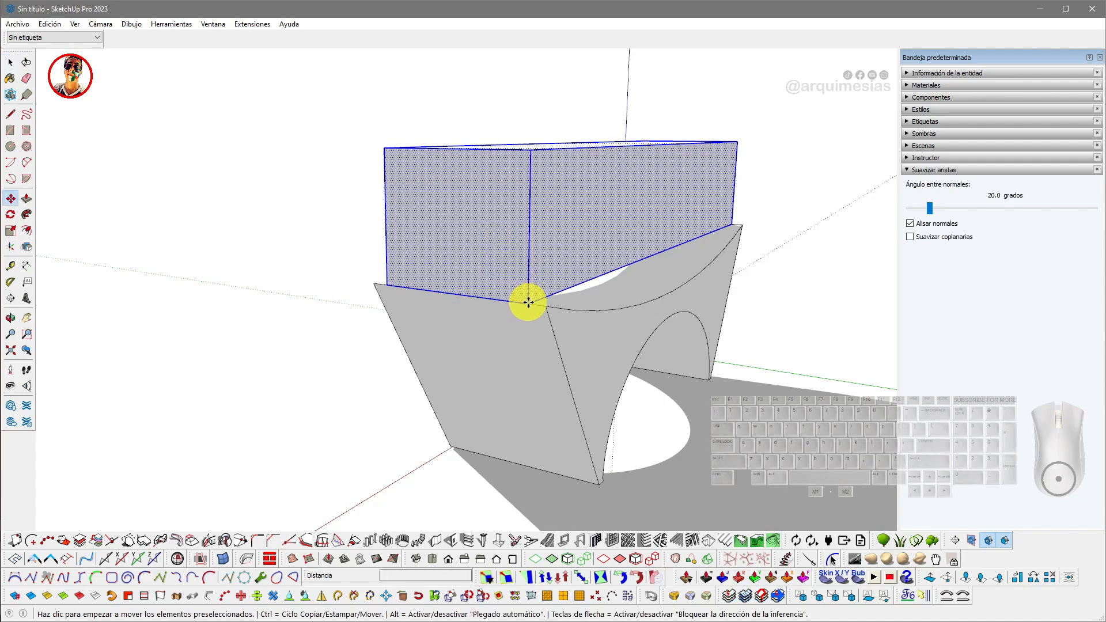
click(528, 301)
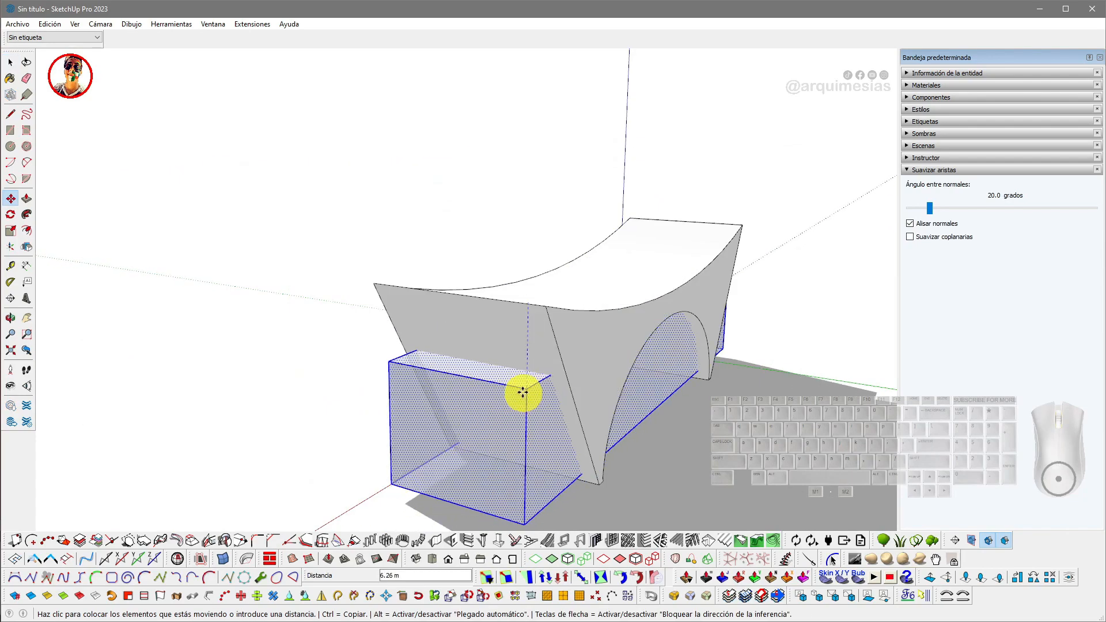
click(521, 396)
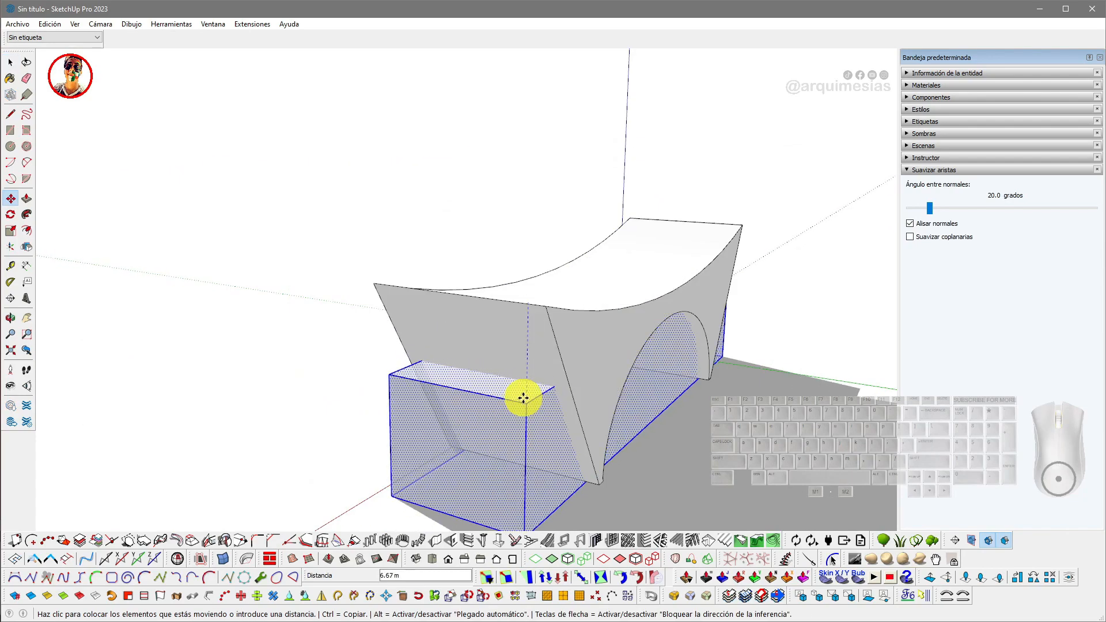
- Push/pull the box's top face down to lower its height
middle_drag(521, 396, 372, 336)
scroll(373, 336, up, 1)
key(p)
click(373, 336)
click(377, 331)
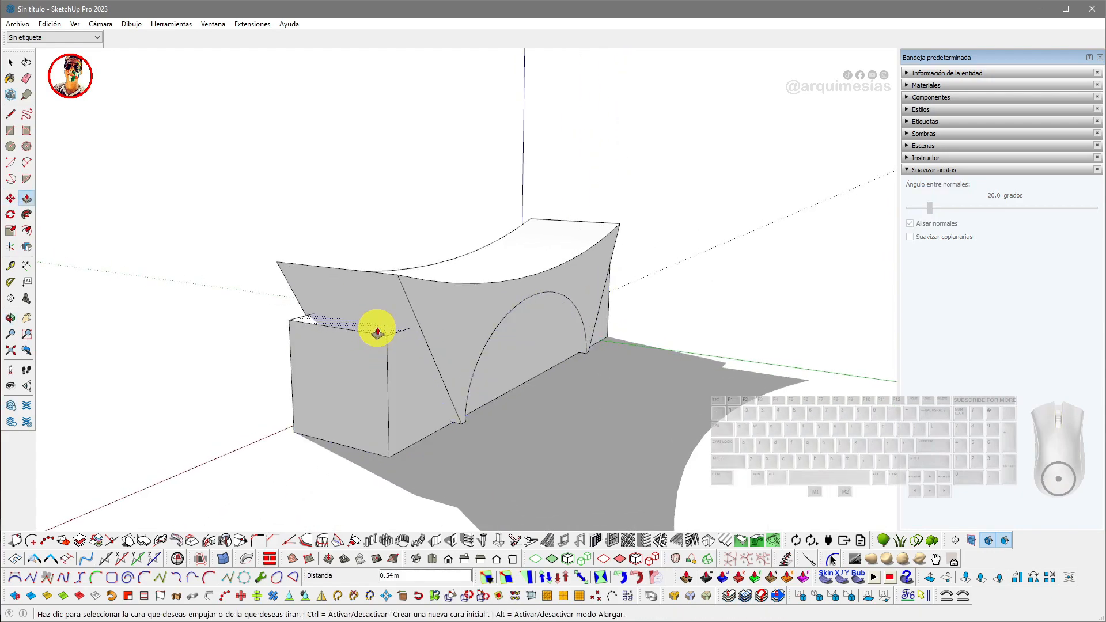
key(x)
middle_drag(382, 325, 303, 289)
scroll(321, 294, up, 1)
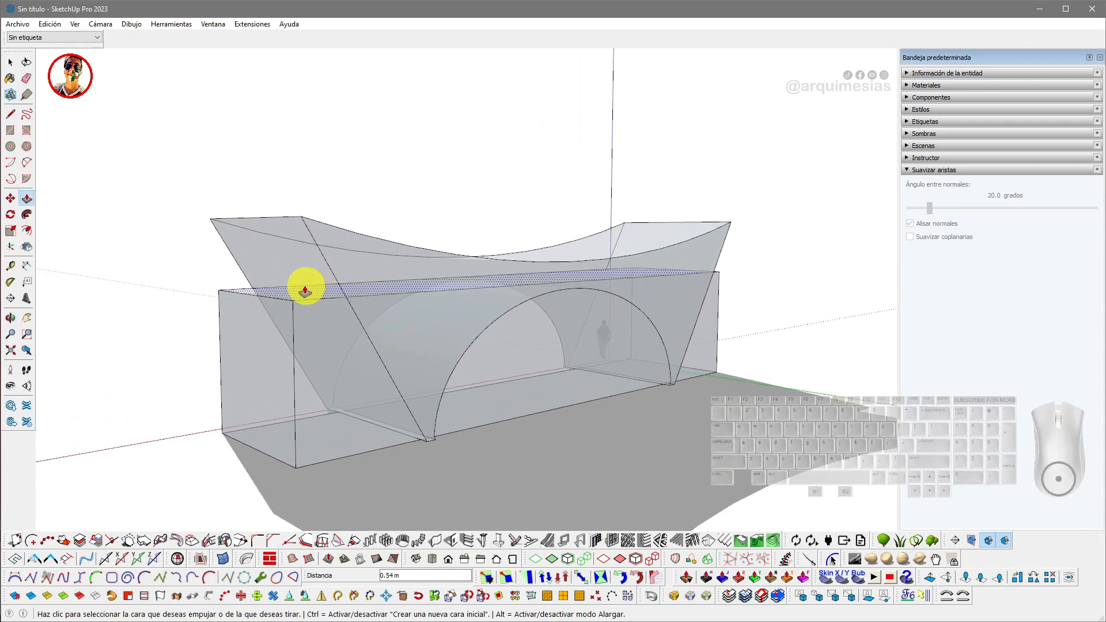
click(305, 283)
middle_drag(311, 297, 387, 357)
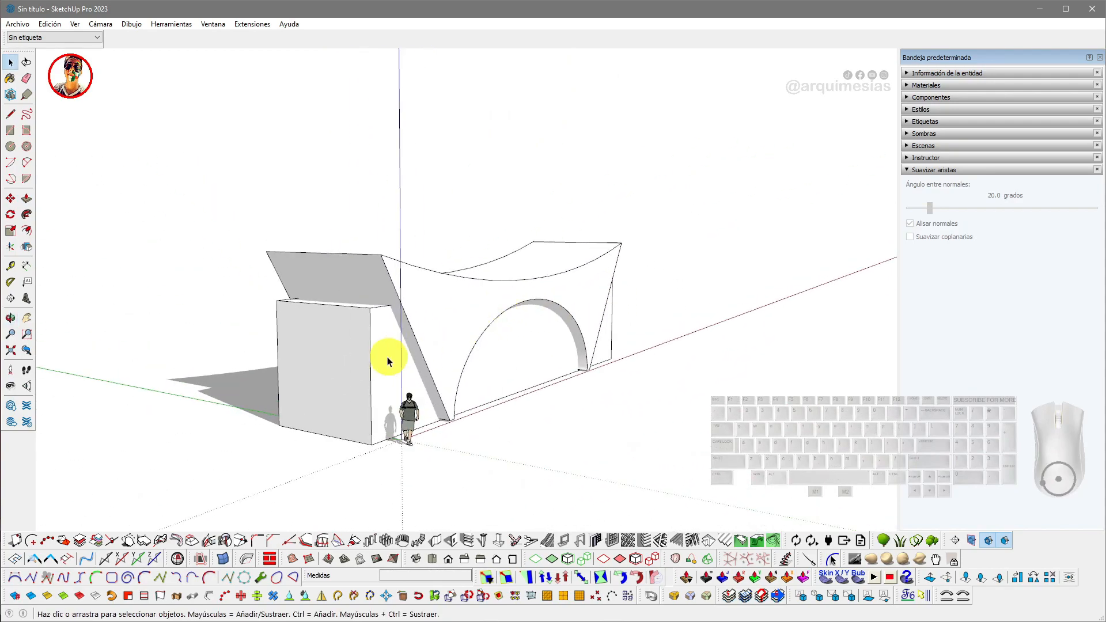
- Select the whole box and make it a group
triple_click(387, 357)
right_click(387, 357)
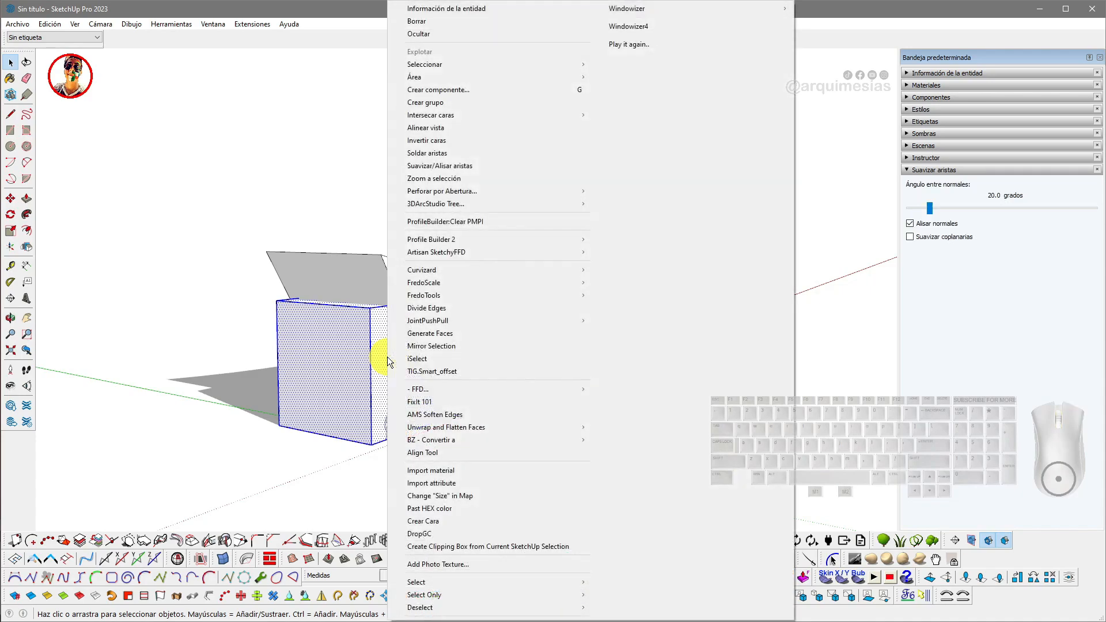
click(458, 104)
middle_drag(465, 239, 436, 311)
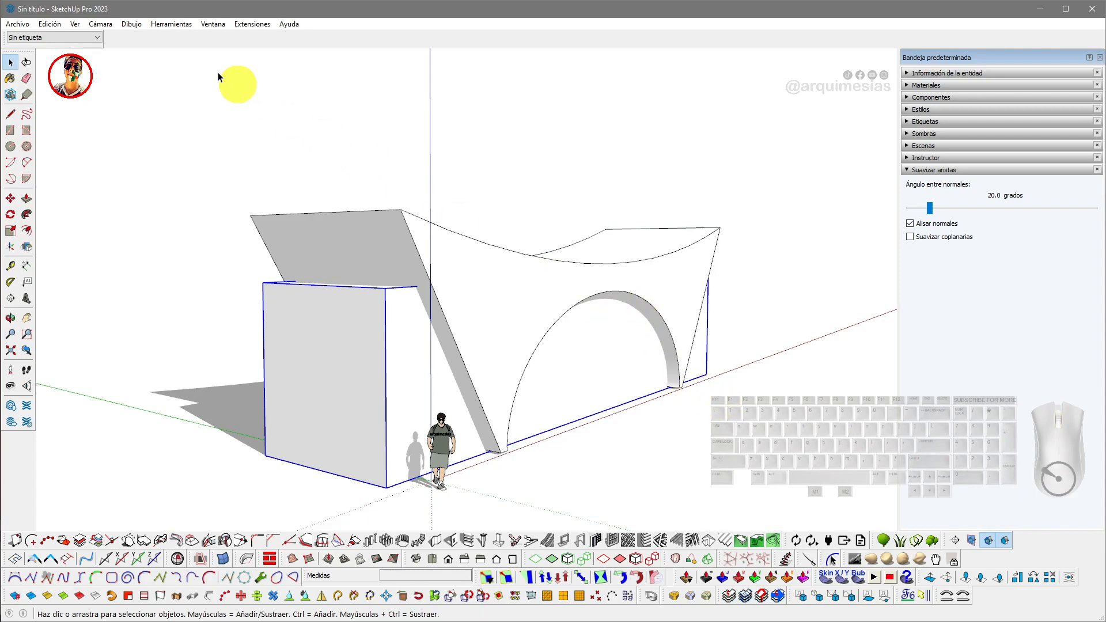
- Show the Sólidos toolbar and place it near the top of the drawing area
right_click(210, 42)
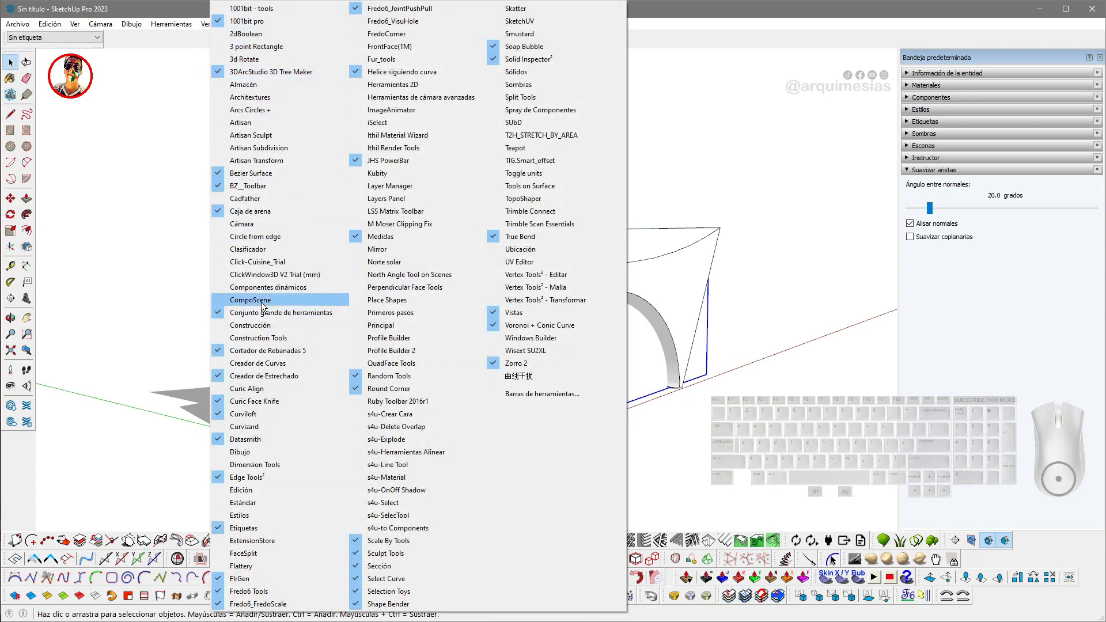
click(537, 74)
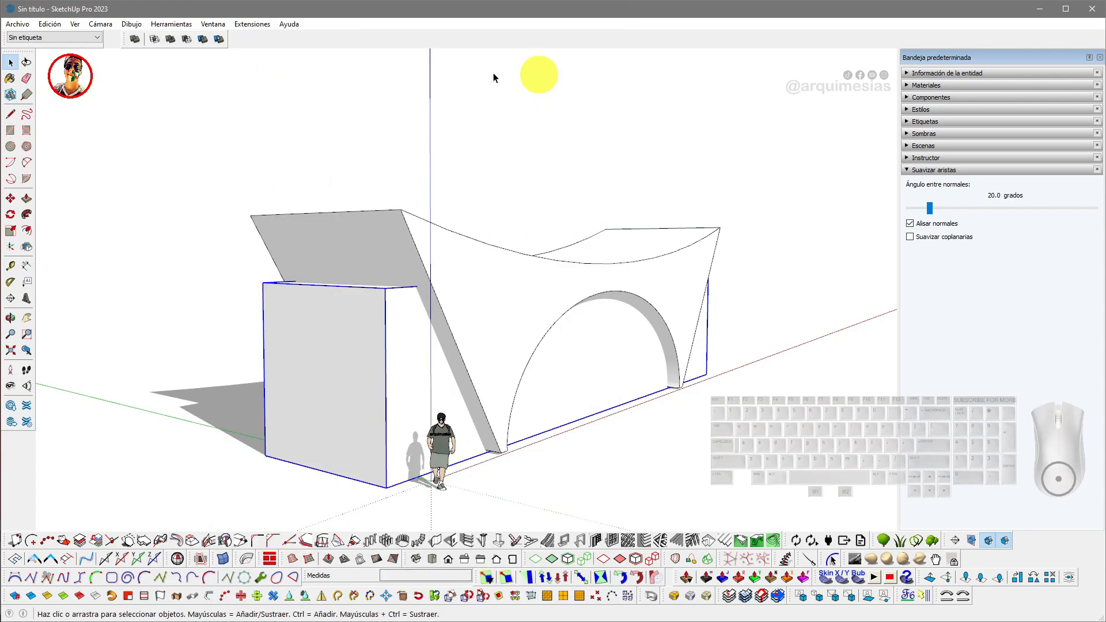
drag(123, 39, 251, 65)
- Copy the box group off to the left side of the structure
middle_drag(385, 109, 419, 340)
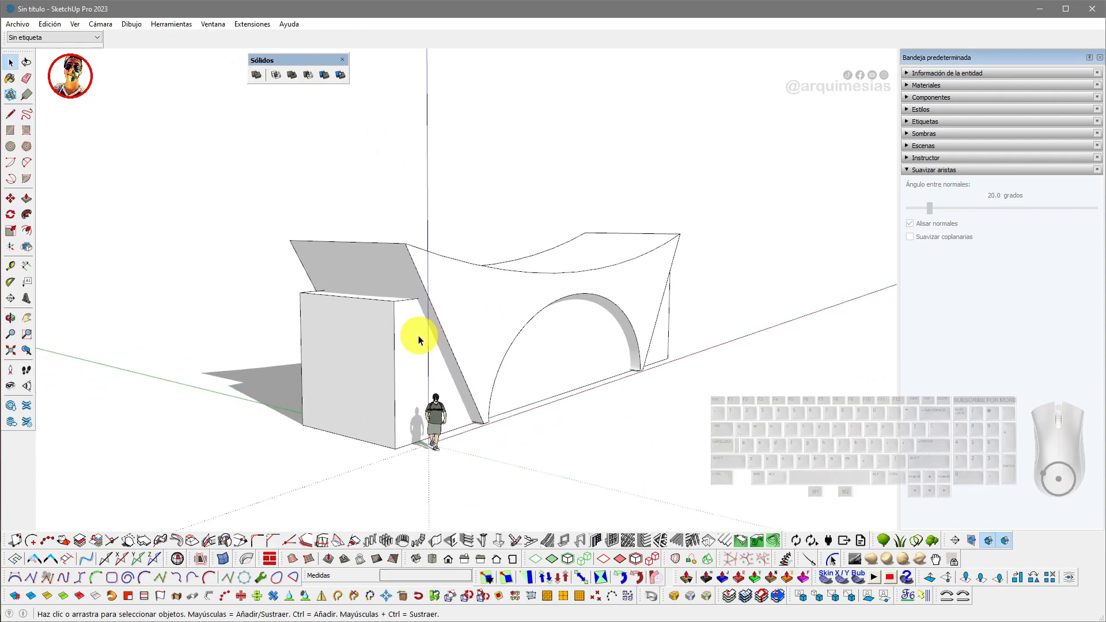
key(m)
middle_drag(416, 412, 511, 416)
key(ctrl)
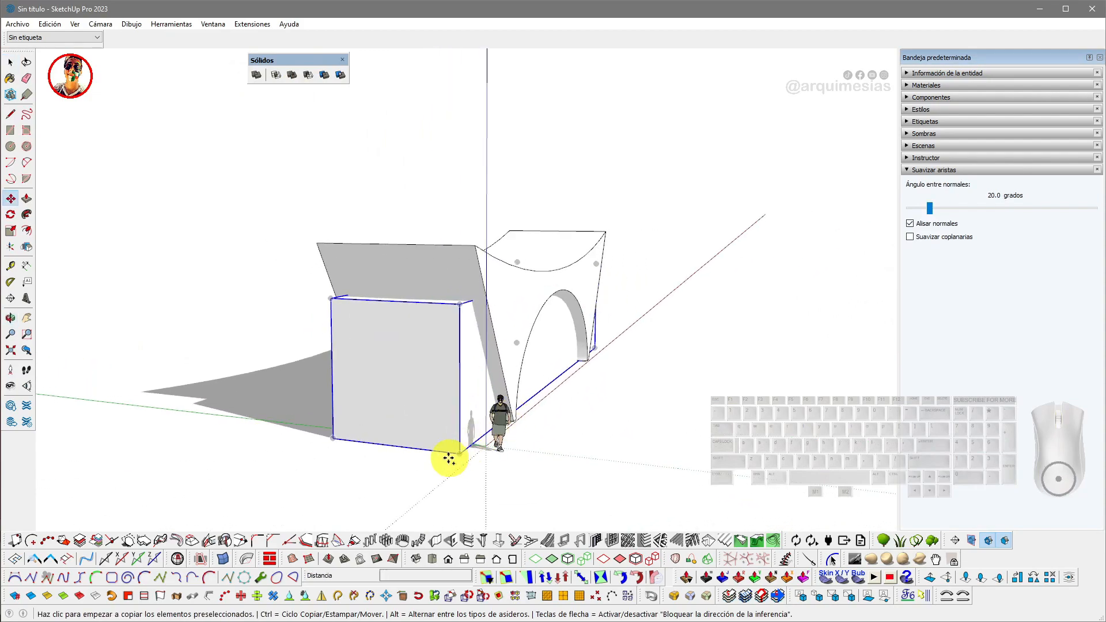
click(449, 457)
click(133, 419)
- Split the structure with the overlapping box using the Solid Tools Split command
key(space)
middle_drag(535, 276, 465, 258)
click(469, 277)
scroll(468, 278, up, 2)
click(468, 209)
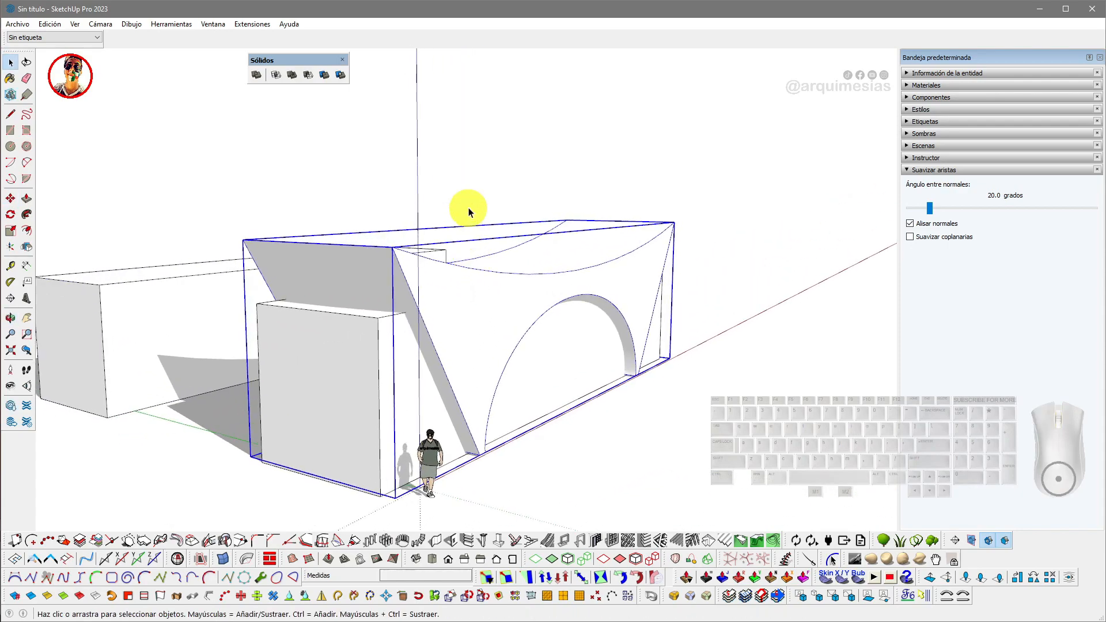
click(342, 77)
click(373, 329)
click(416, 291)
middle_drag(414, 314, 444, 301)
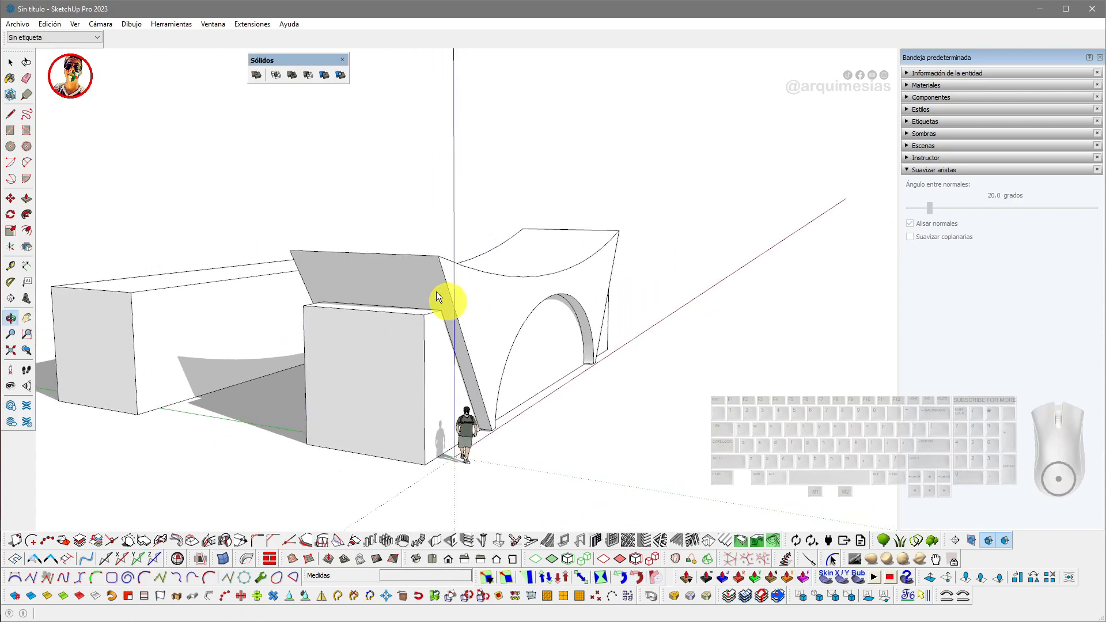
- Delete one split piece and undo twice
middle_drag(425, 346, 470, 290)
click(356, 347)
key(Delete)
key(ctrl+z)
key(ctrl+z)
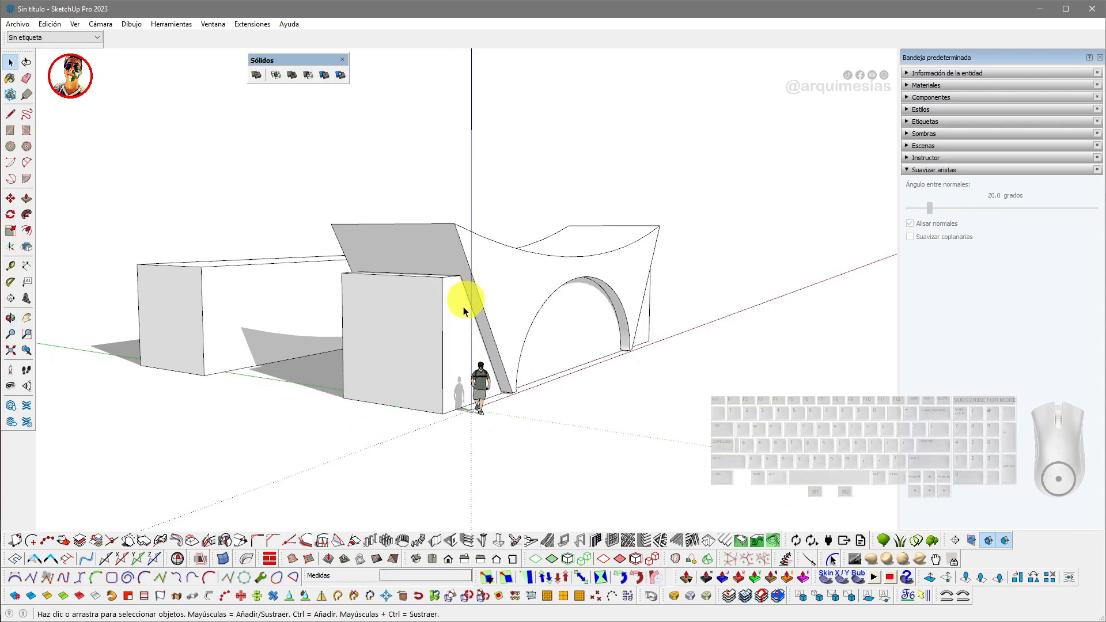
- Move one of the split pieces out away from the structure
click(445, 320)
middle_drag(444, 320, 486, 341)
key(m)
click(457, 395)
middle_drag(603, 425, 476, 412)
click(488, 407)
middle_drag(523, 382, 435, 392)
key(space)
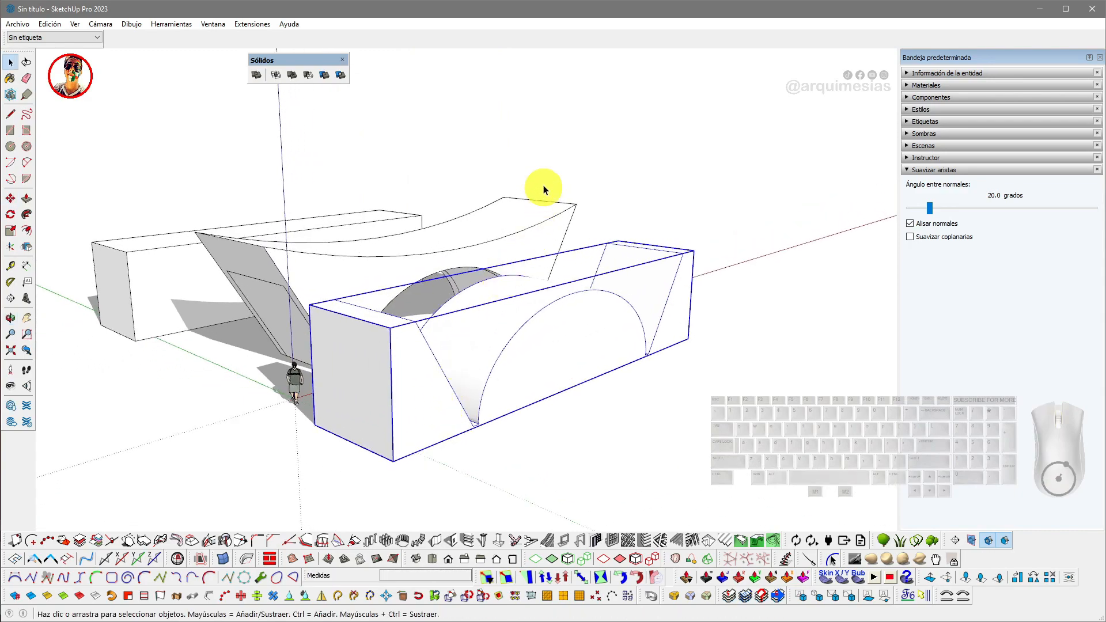
- Select another split piece and move it to a new position beside the others
click(535, 166)
scroll(471, 301, up, 4)
middle_drag(471, 301, 469, 360)
click(636, 361)
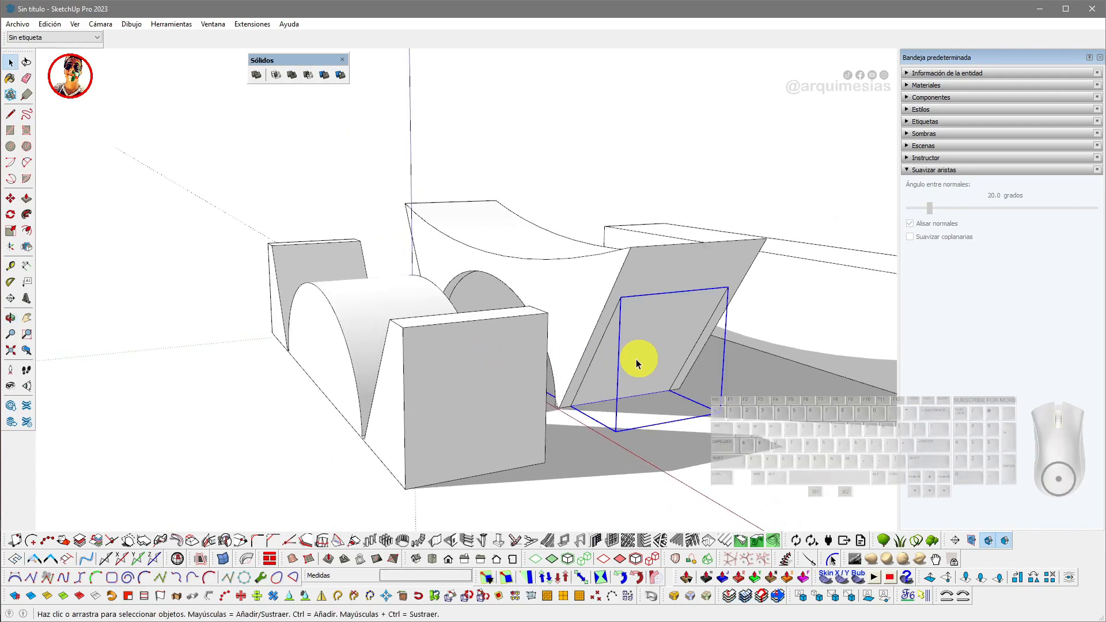
middle_drag(636, 361, 617, 370)
key(m)
click(623, 419)
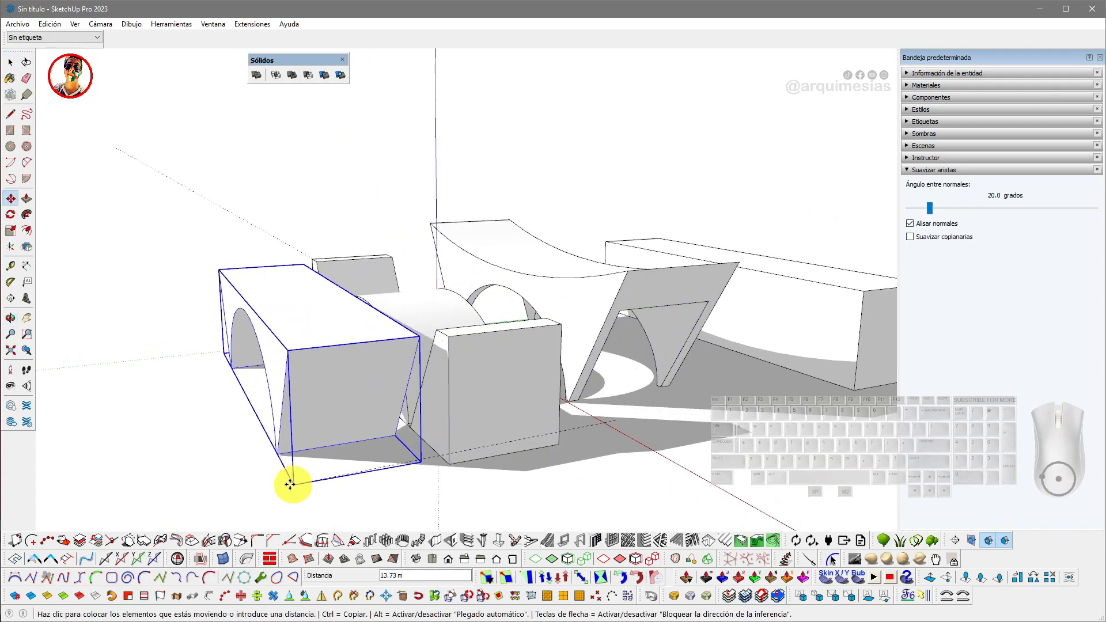
click(201, 493)
- Move the long left piece over against the slanted end of the structure
key(space)
scroll(345, 398, down, 2)
middle_drag(345, 397, 435, 392)
click(362, 219)
middle_drag(362, 219, 491, 341)
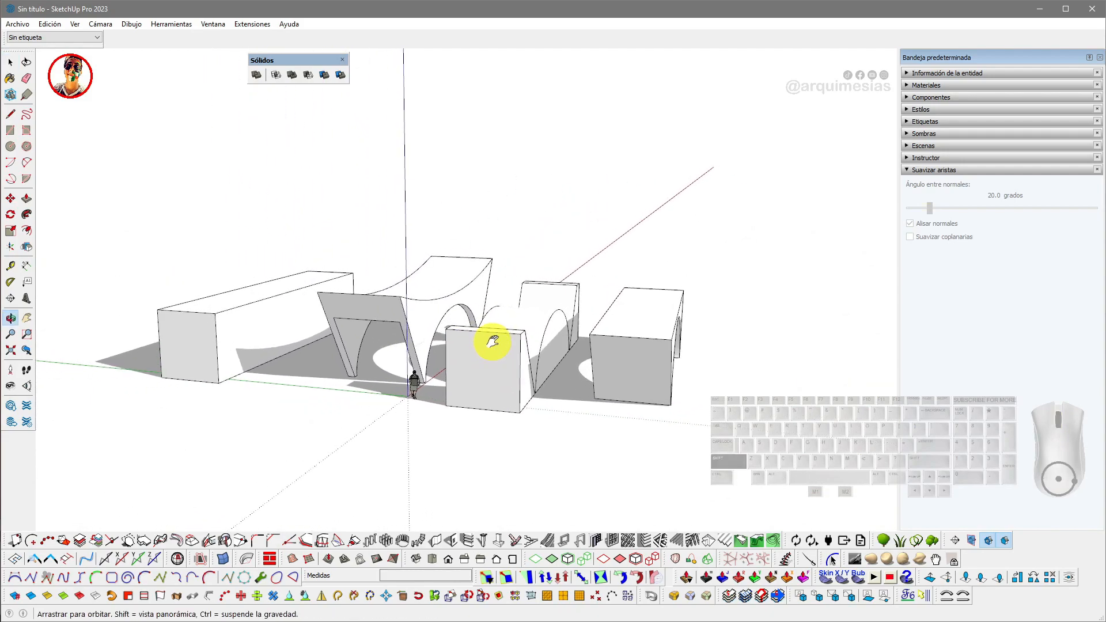
scroll(259, 308, up, 3)
click(276, 327)
middle_drag(275, 327, 301, 321)
key(m)
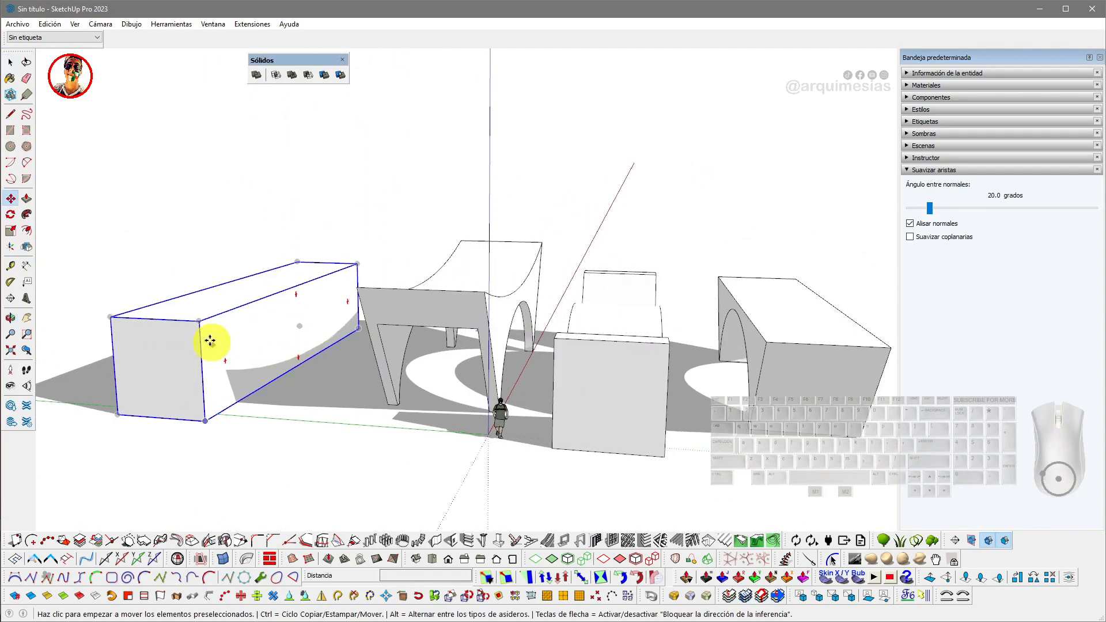
click(201, 326)
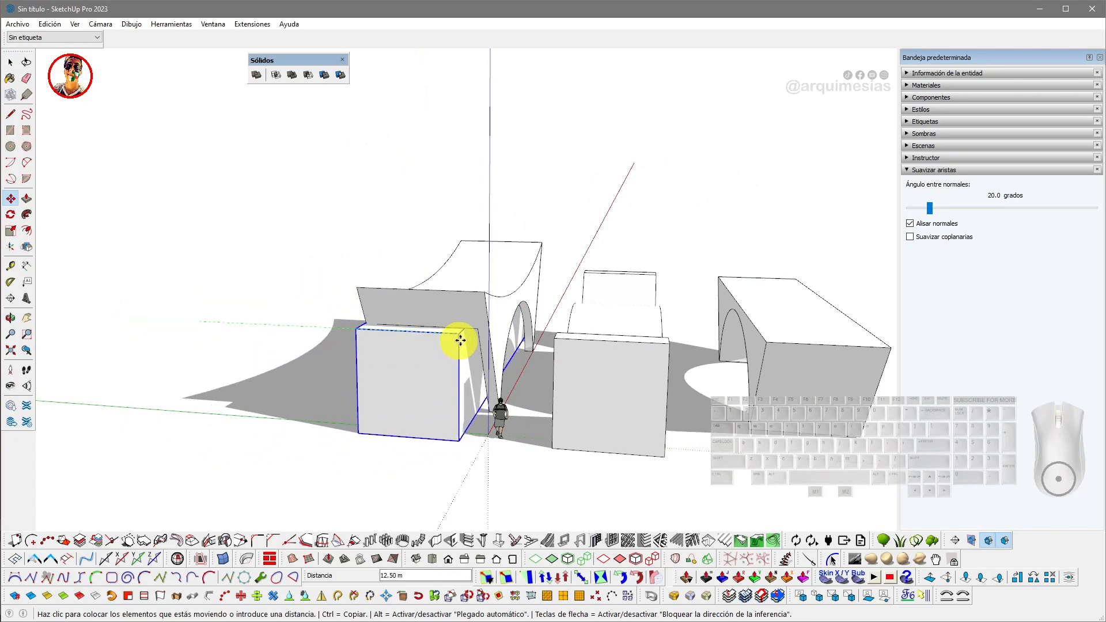
click(471, 338)
- Move the small box piece into the corner against the slanted end piece of the structure
scroll(470, 335, up, 5)
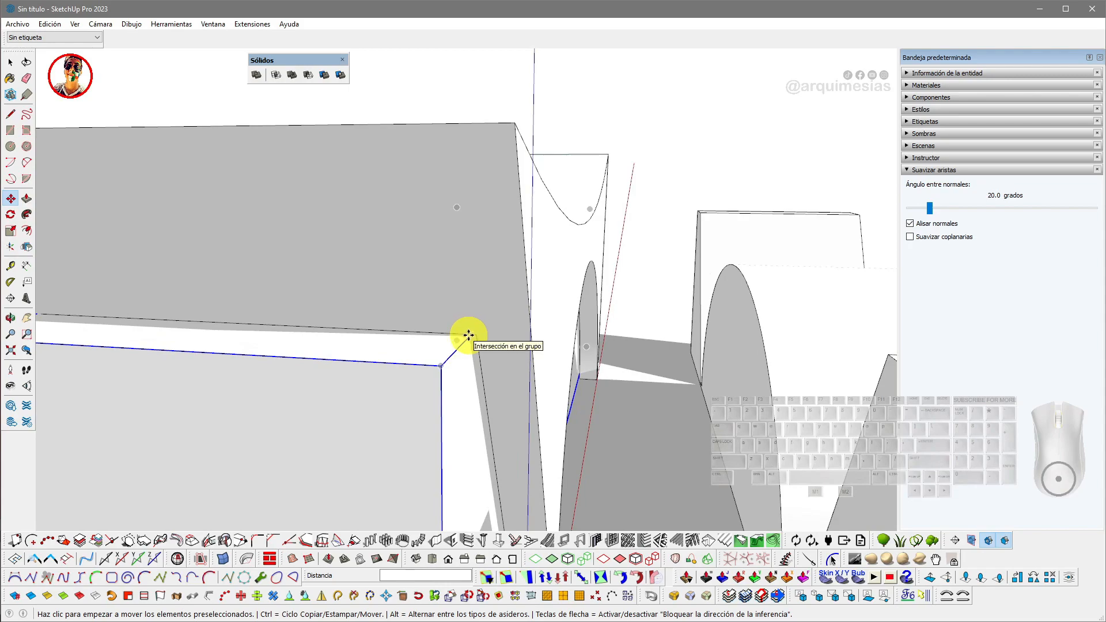
scroll(468, 334, up, 3)
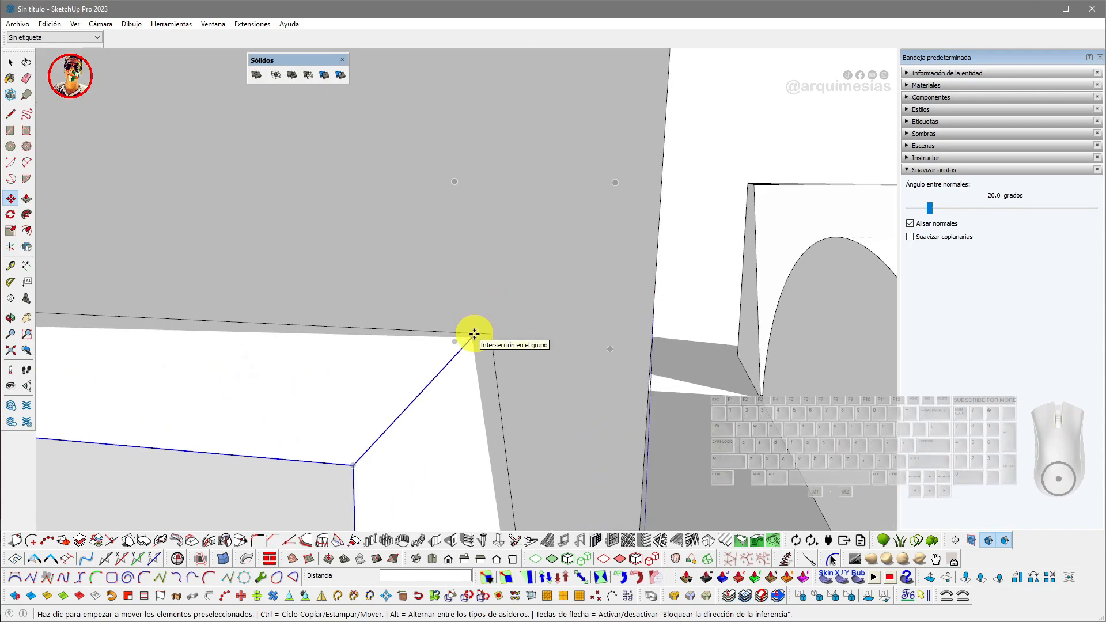
scroll(474, 334, down, 5)
scroll(488, 332, down, 5)
middle_drag(486, 329, 385, 323)
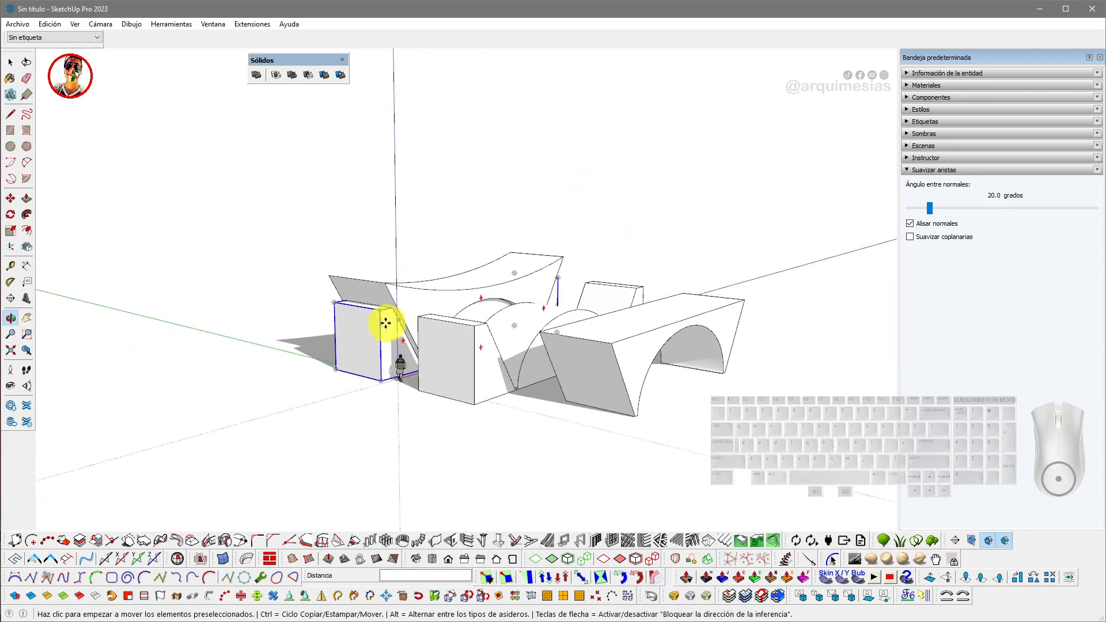
- Select and delete the middle long piece and another leftover cut piece
key(space)
click(486, 353)
middle_drag(486, 353, 560, 365)
scroll(562, 359, up, 3)
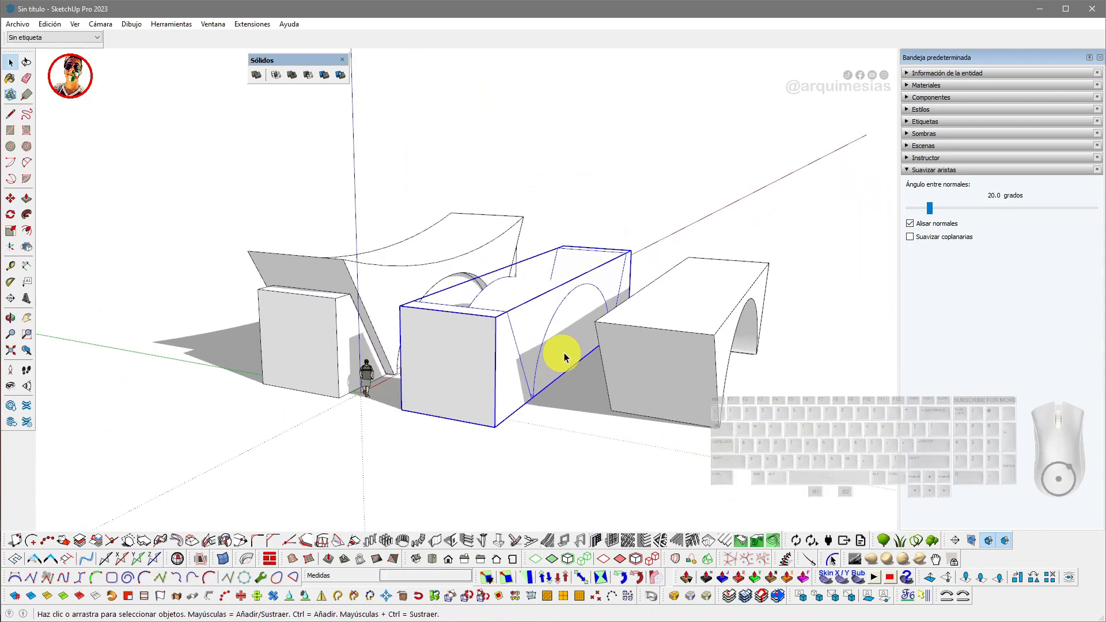
key(Delete)
click(630, 322)
key(Delete)
- Scale the small box piece down uniformly to about 0.8
scroll(360, 325, up, 2)
click(346, 314)
scroll(344, 317, up, 3)
middle_drag(342, 315, 386, 327)
scroll(486, 320, up, 4)
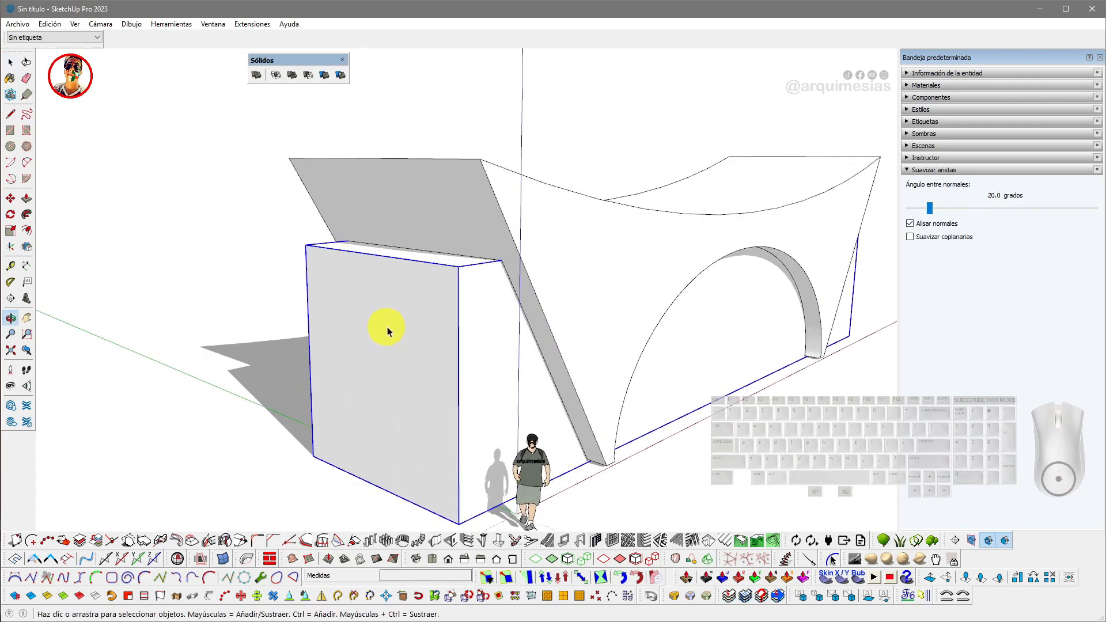
key(s)
drag(382, 377, 586, 458)
middle_drag(581, 451, 319, 420)
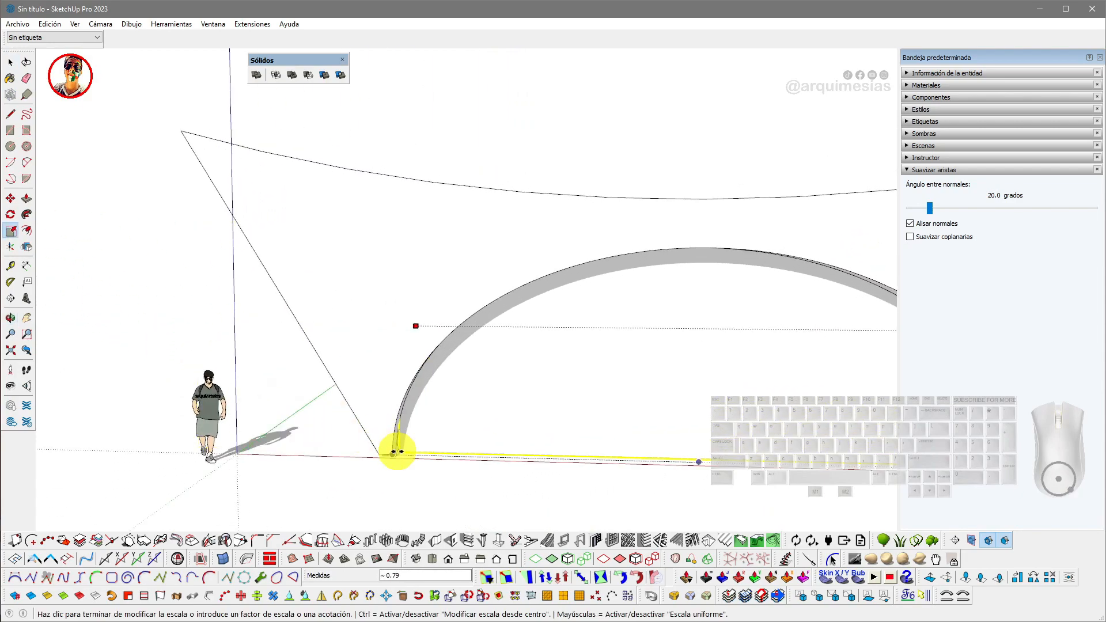
scroll(392, 452, up, 6)
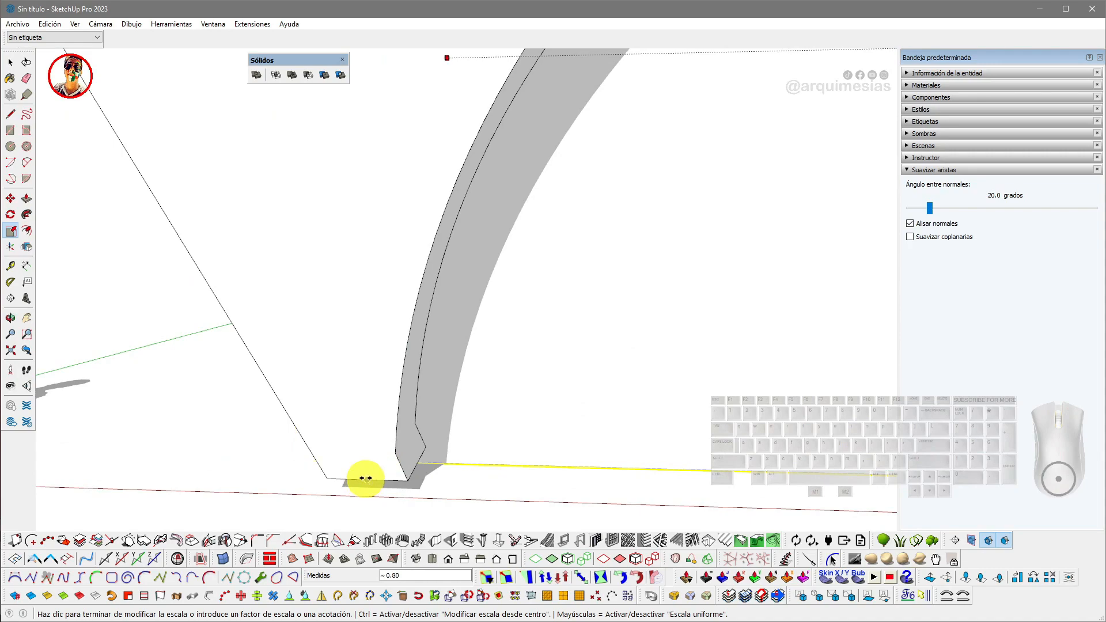
scroll(382, 459, down, 8)
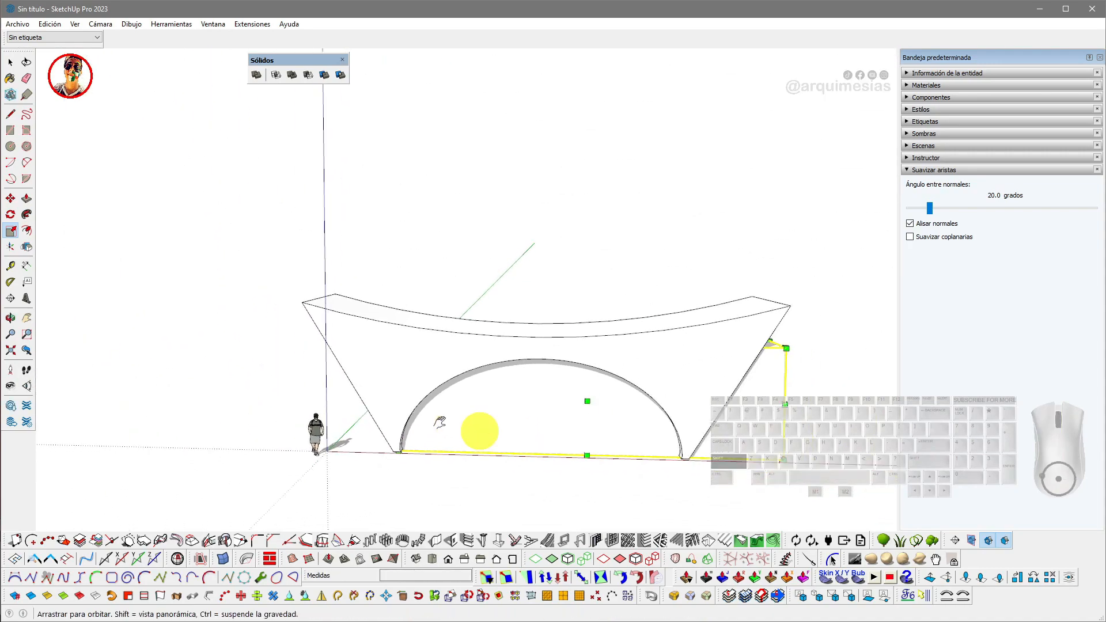
- Scale the box piece along the red axis to 0.70 so it sits inside the slanted end
middle_drag(501, 437, 193, 391)
scroll(497, 374, up, 3)
click(469, 321)
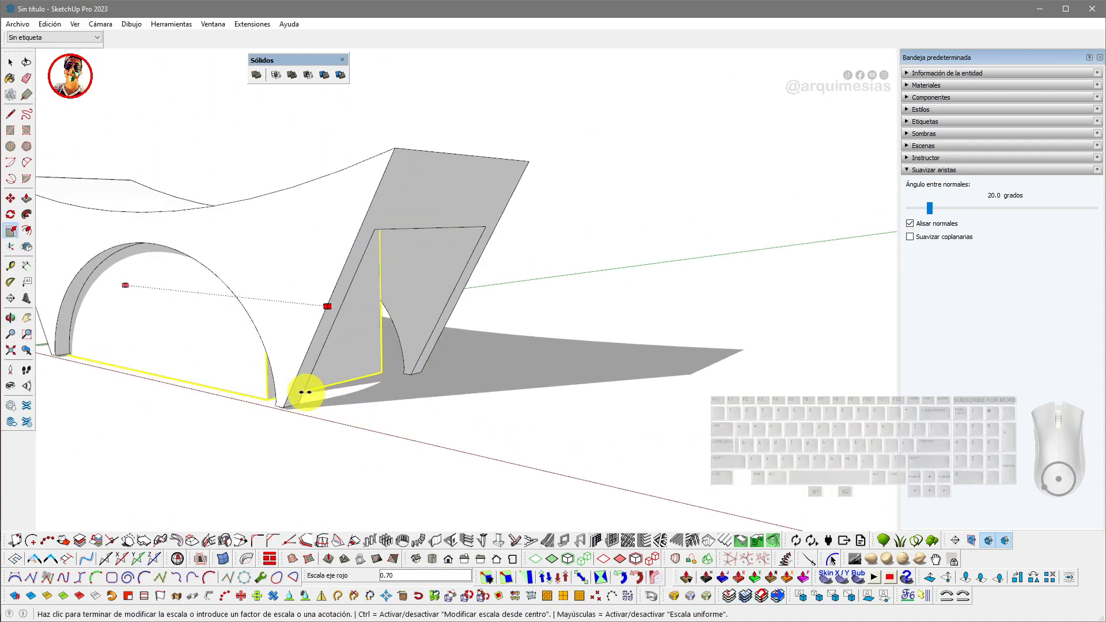
scroll(280, 406, up, 5)
click(288, 408)
scroll(291, 408, down, 2)
key(space)
scroll(444, 363, down, 5)
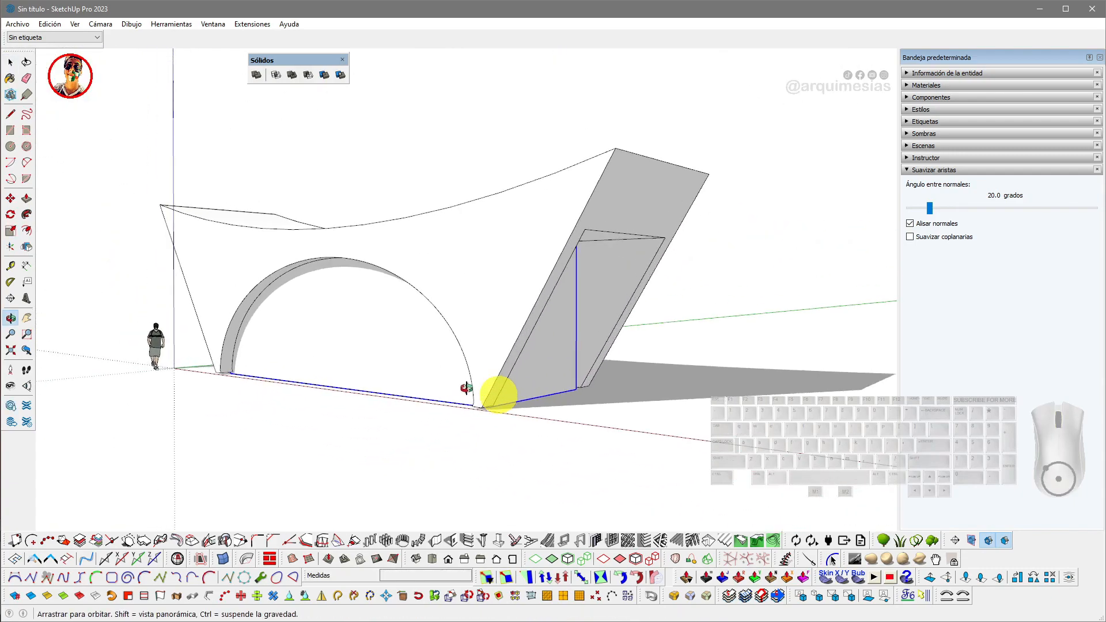
- Push/pull the bottom face of the slanted end piece
scroll(382, 370, up, 4)
middle_drag(398, 399, 427, 410)
click(427, 411)
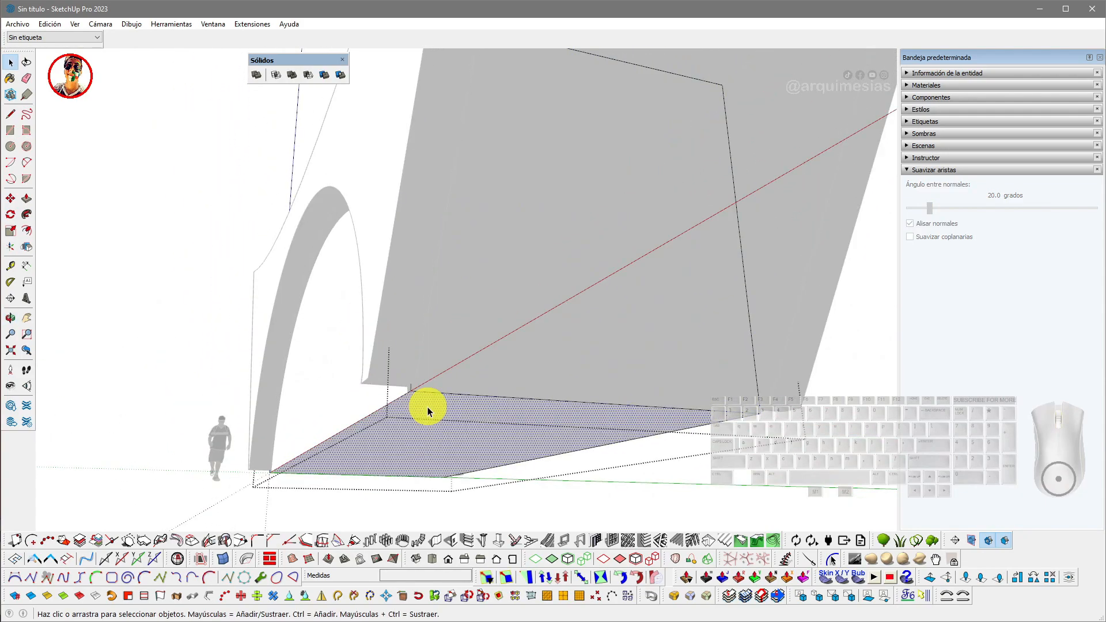
key(p)
click(415, 390)
click(402, 384)
scroll(405, 386, down, 2)
middle_drag(406, 387, 643, 417)
key(space)
scroll(643, 417, down, 3)
- Select the arch piece and float the 1001bit pro toolbar across the top of the view
shift+middle_drag(567, 406, 444, 380)
click(467, 406)
scroll(444, 380, up, 2)
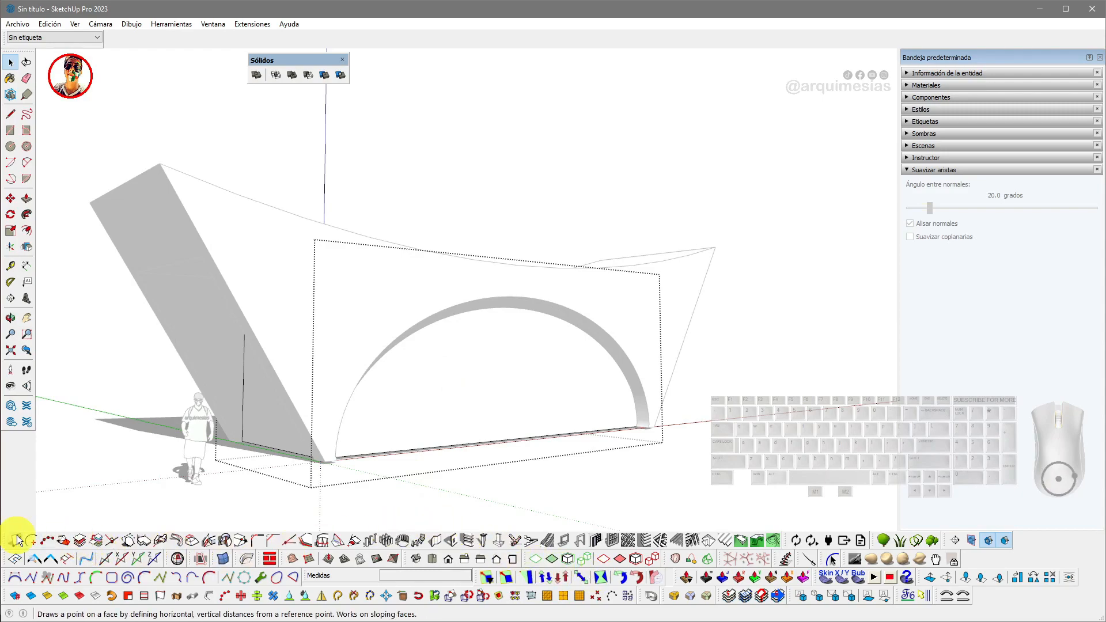
drag(14, 539, 249, 109)
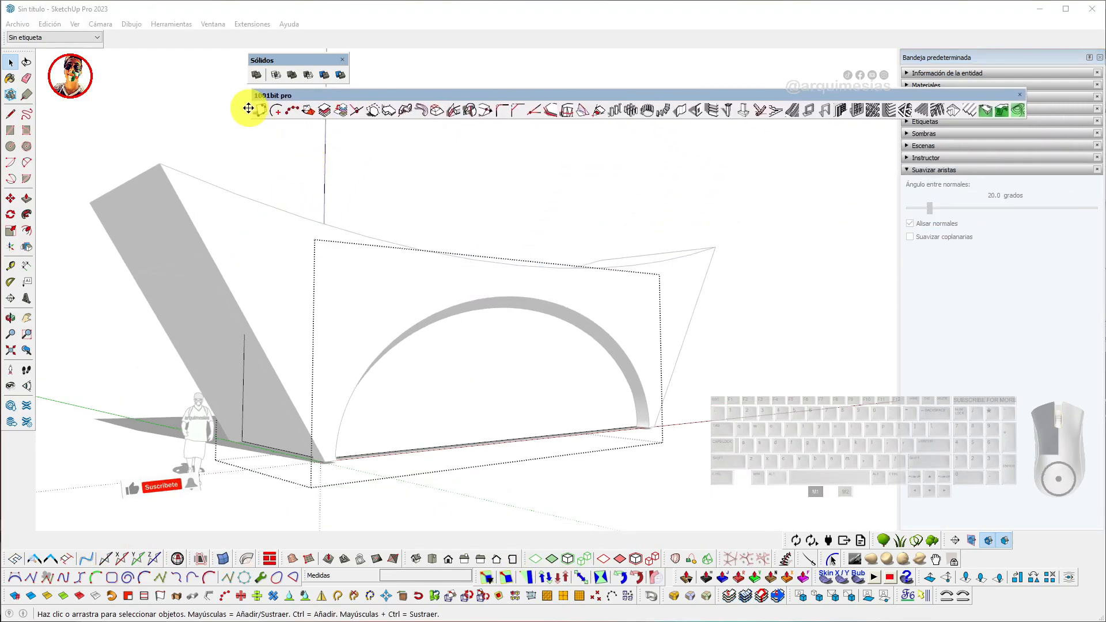
drag(655, 95, 458, 100)
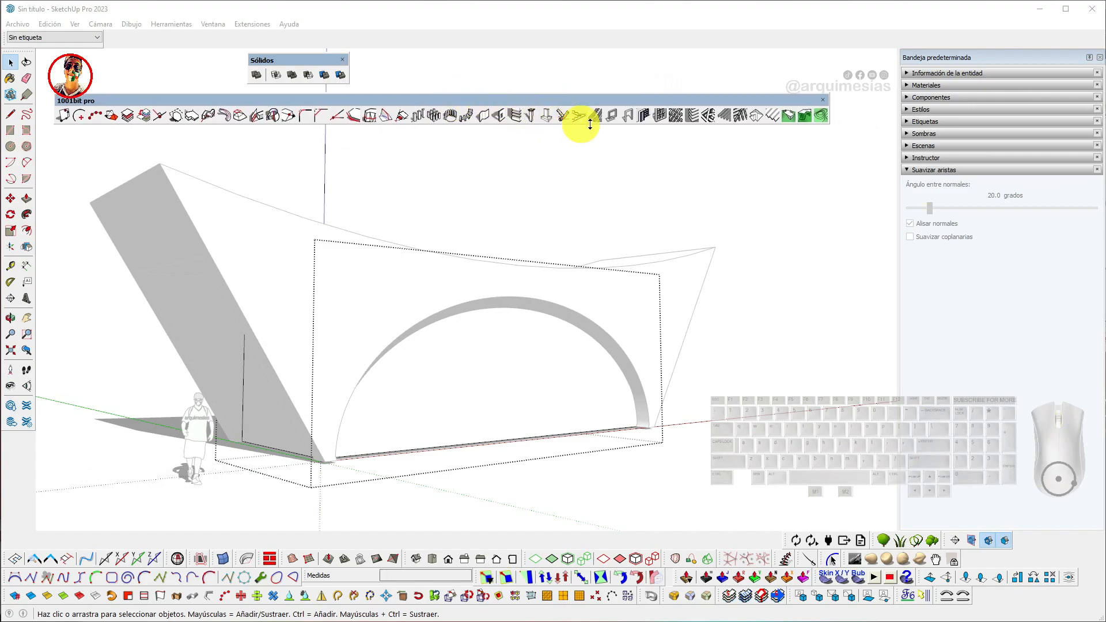
- Open Panel divider, set frame depth and frame width to 0.05 m and 6 columns, and create the panel
click(658, 118)
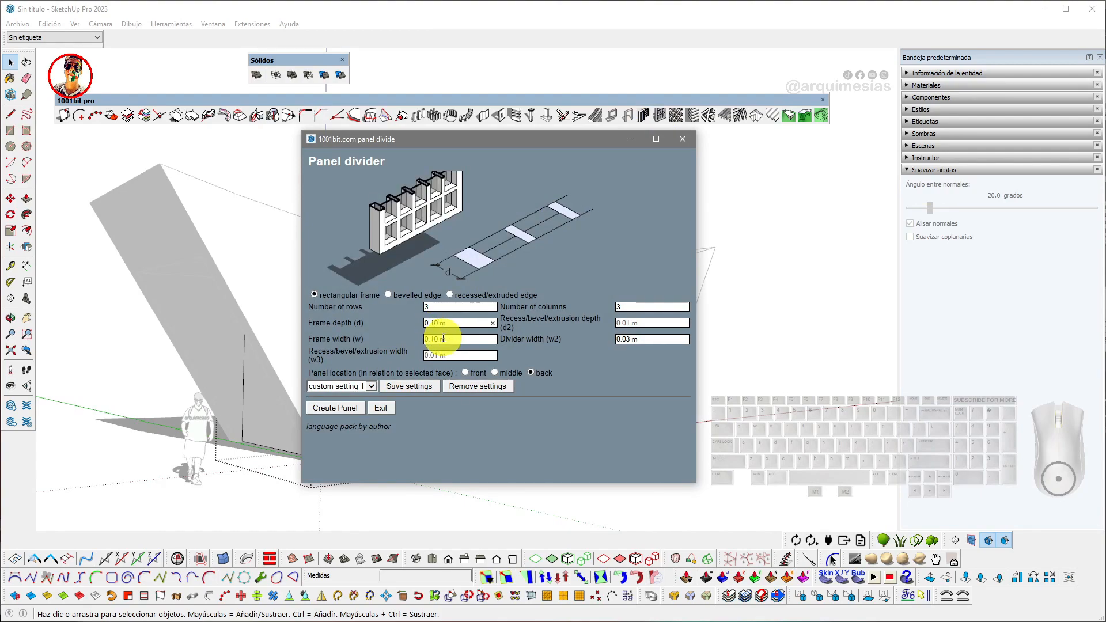
click(437, 338)
key(BackSpace)
click(438, 324)
key(BackSpace)
key(BackSpace)
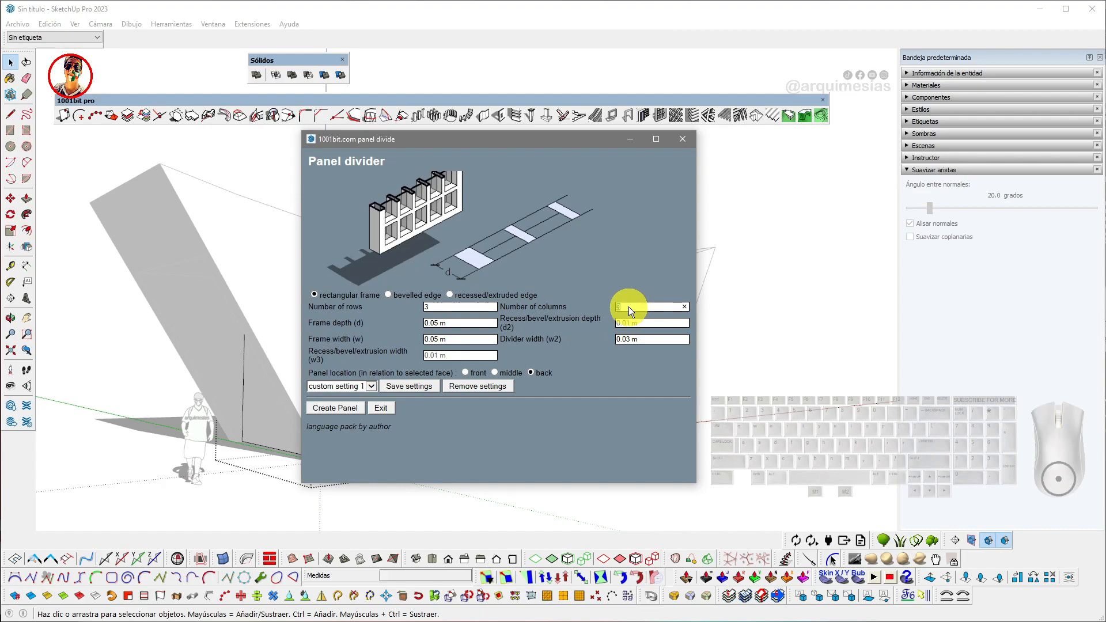
text(6)
click(343, 408)
- Select the arch opening face and run Panel divider with 1 row and 6 columns to create the glazing frames
click(415, 387)
middle_drag(420, 399, 457, 390)
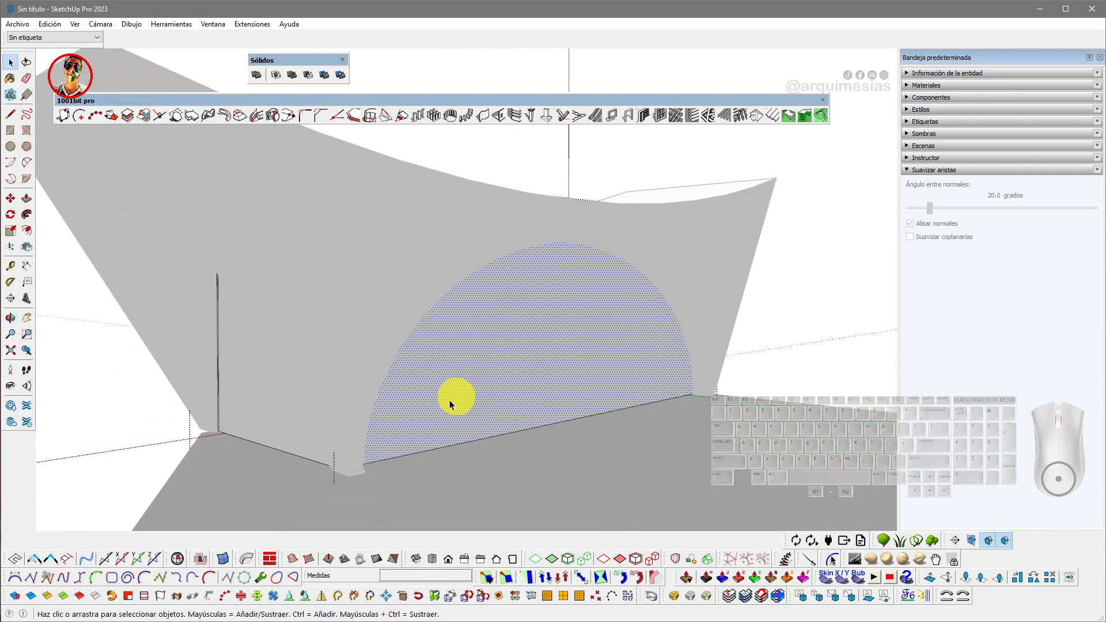
double_click(631, 101)
drag(46, 55, 61, 103)
click(637, 114)
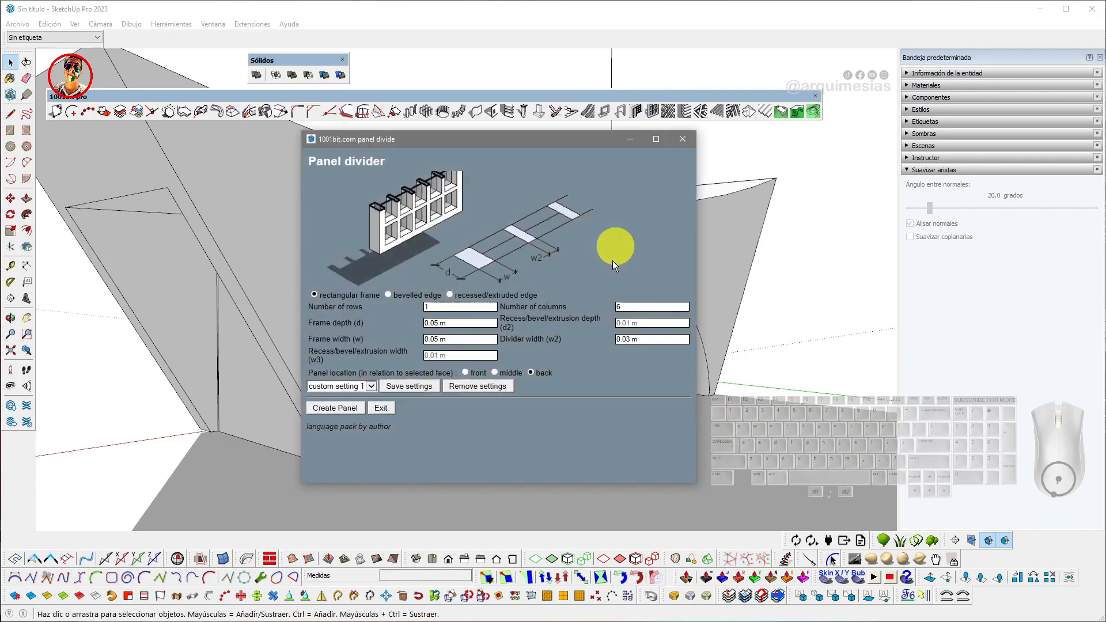
click(332, 409)
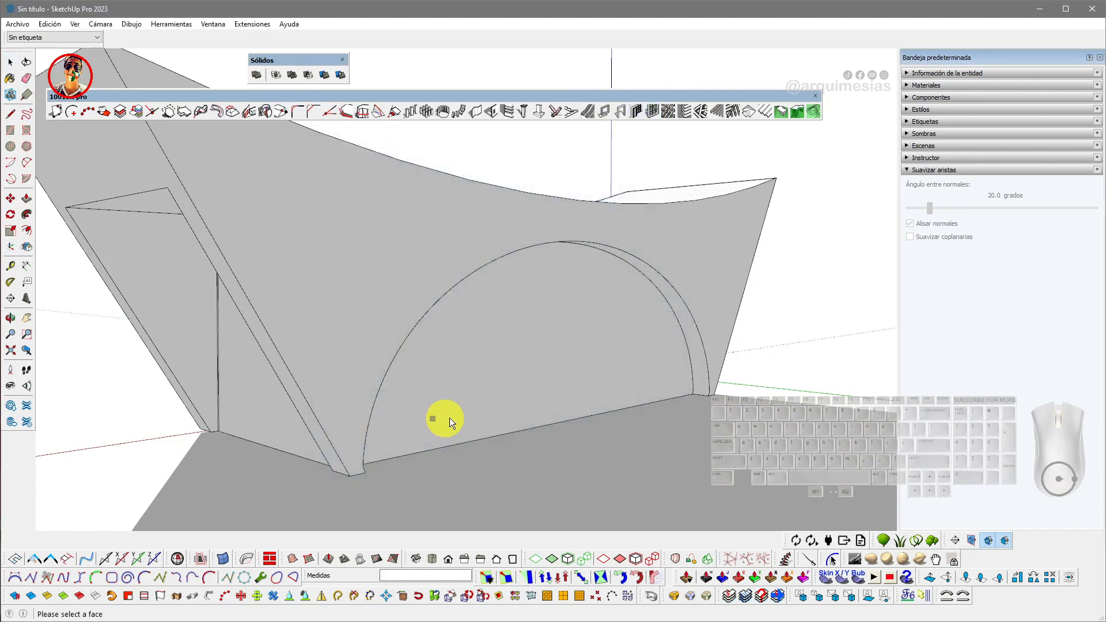
click(507, 368)
scroll(402, 370, down, 5)
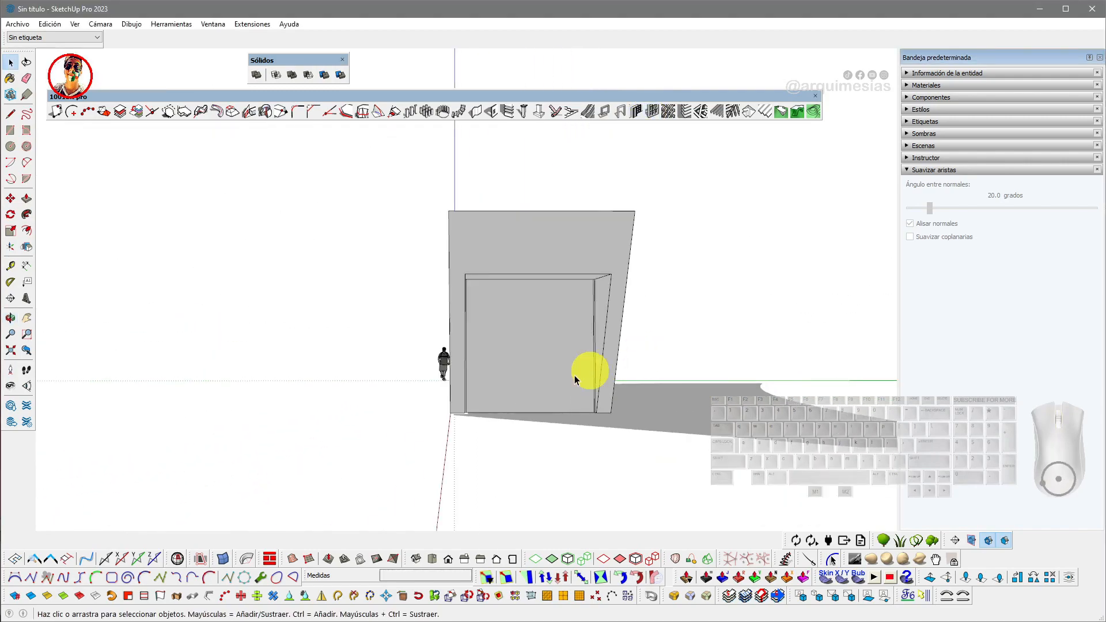
click(547, 355)
middle_drag(547, 356, 481, 363)
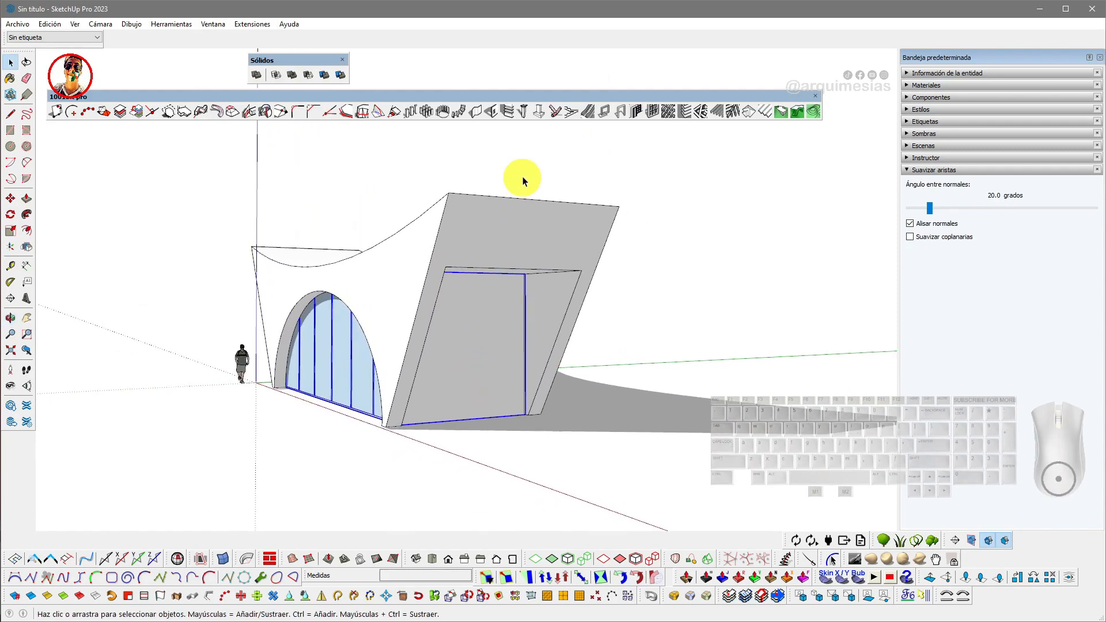
- Divide the rectangular opening in the slanted end into 2 columns with Panel divider
click(650, 113)
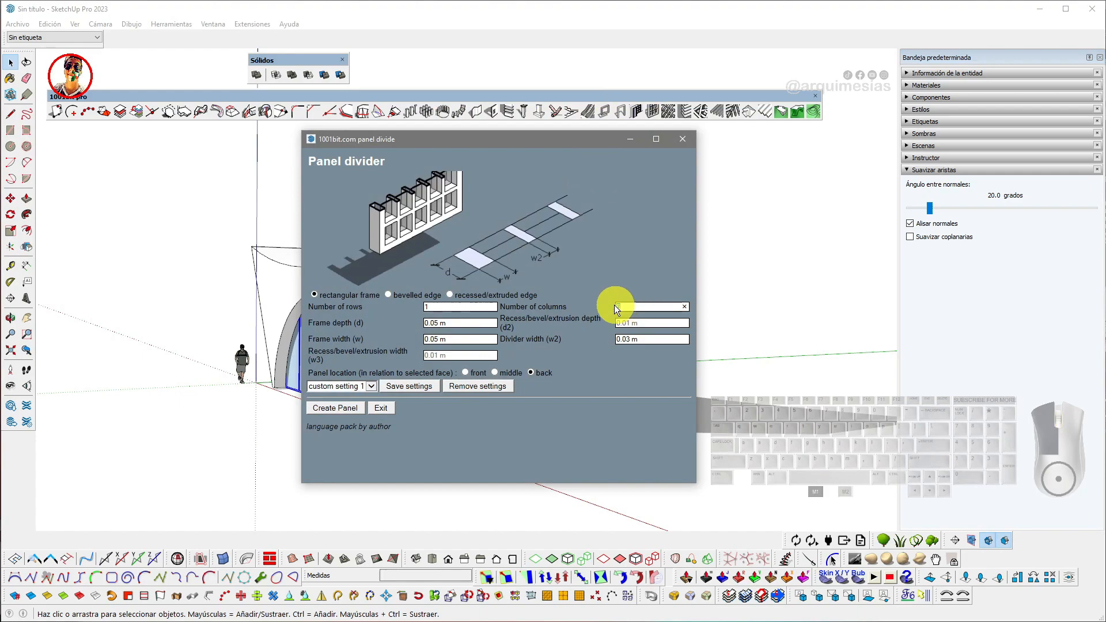
text(2)
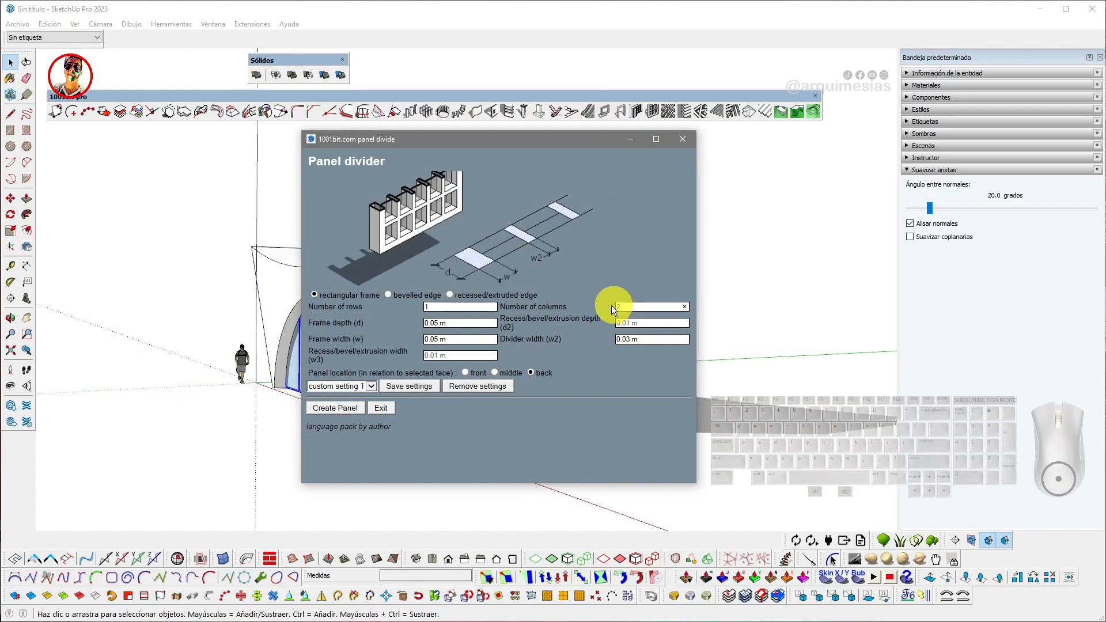
click(355, 412)
click(458, 361)
middle_drag(458, 361, 501, 371)
key(space)
click(399, 366)
middle_drag(400, 365, 366, 375)
double_click(368, 372)
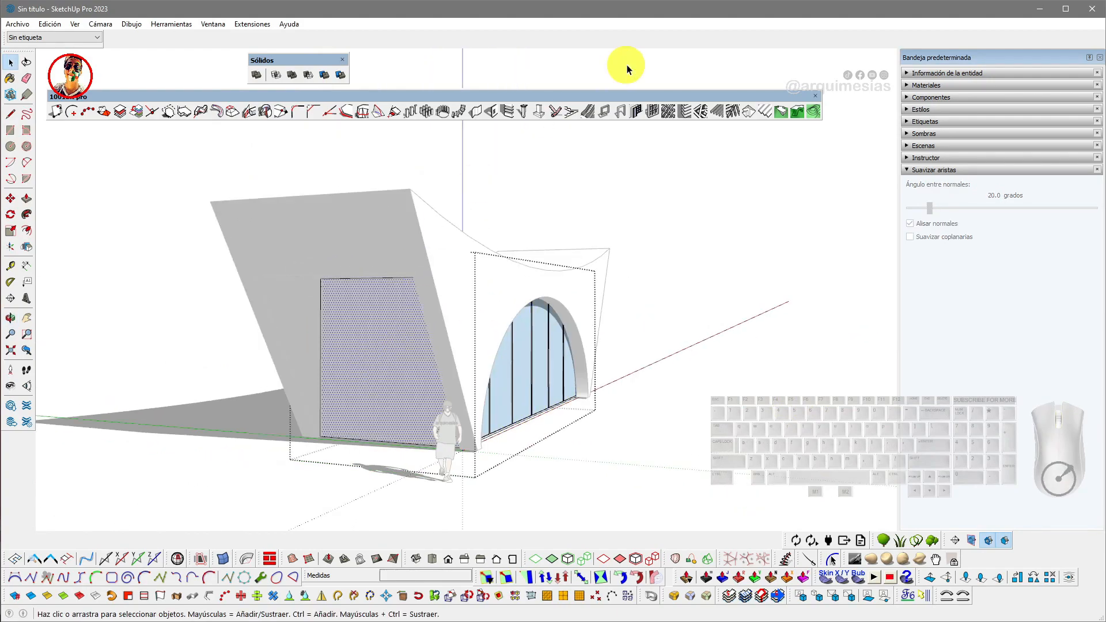
click(638, 112)
click(351, 406)
- Push/pull the floor face beneath the arch glazing by .2 m
middle_drag(375, 365, 467, 388)
double_click(468, 382)
key(p)
click(472, 382)
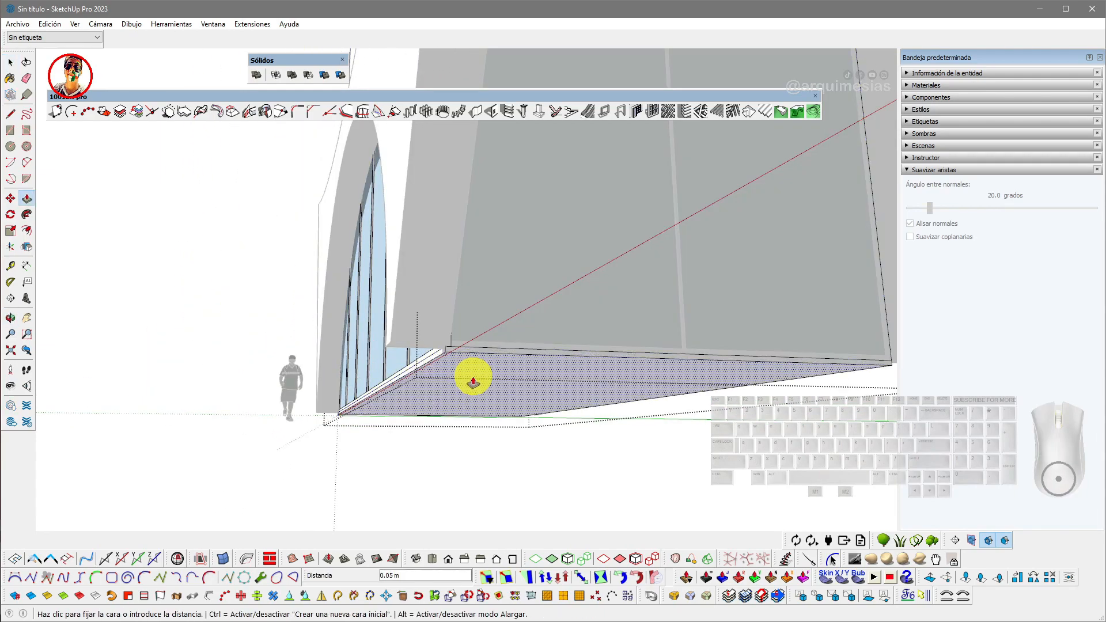
text(.)
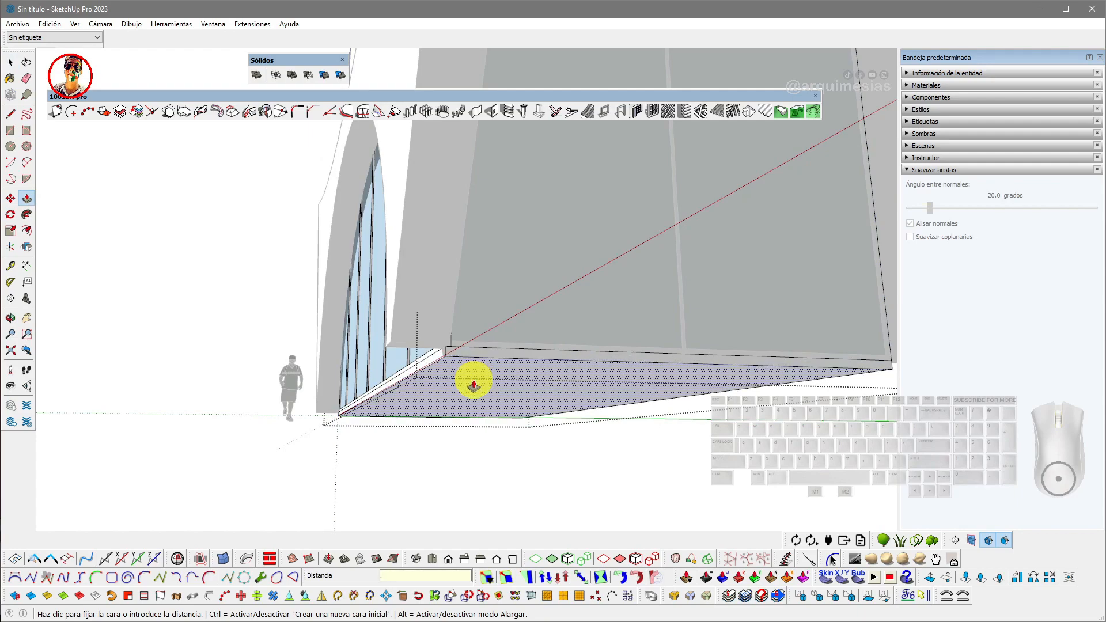
text(2)
key(Return)
- Offset the edge of the raised floor face to form a border strip
key(space)
click(471, 381)
middle_drag(469, 377, 415, 304)
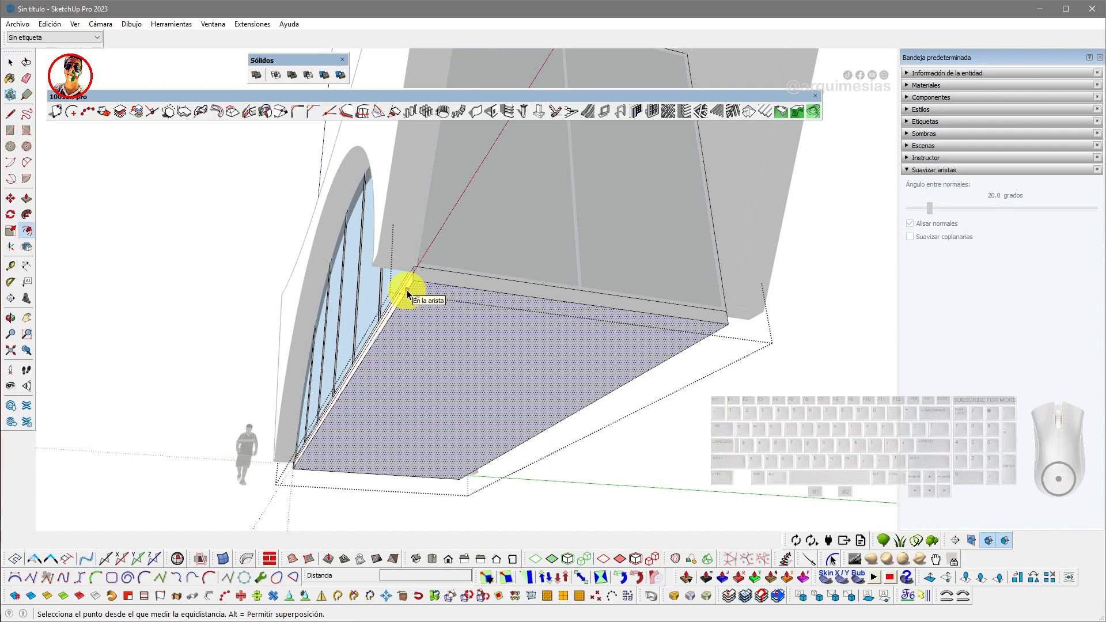
click(406, 289)
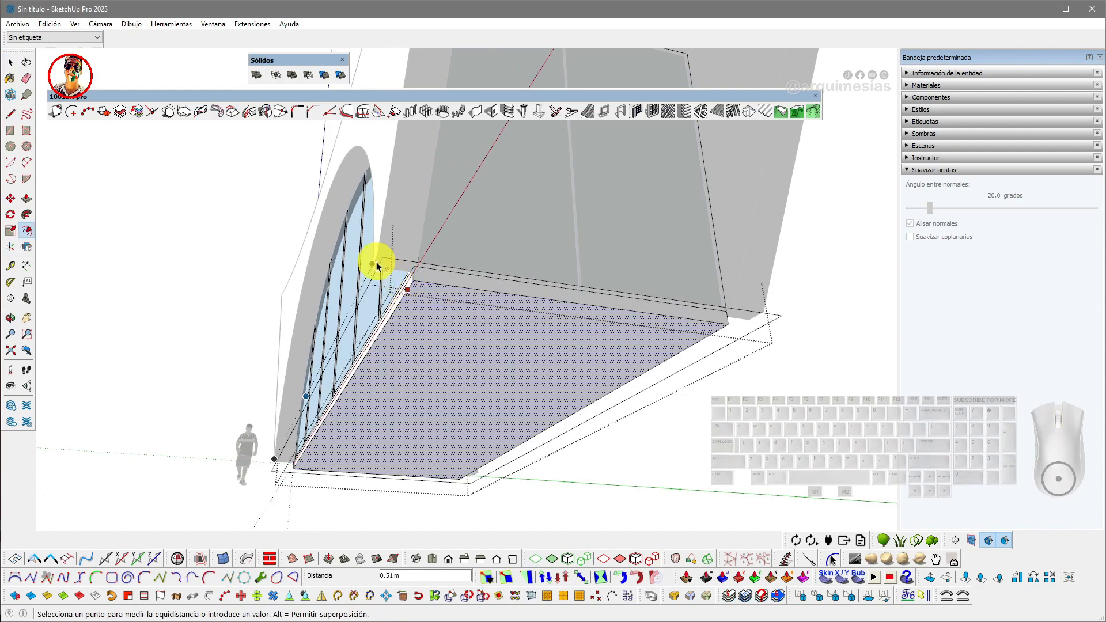
click(401, 290)
middle_drag(402, 289, 415, 328)
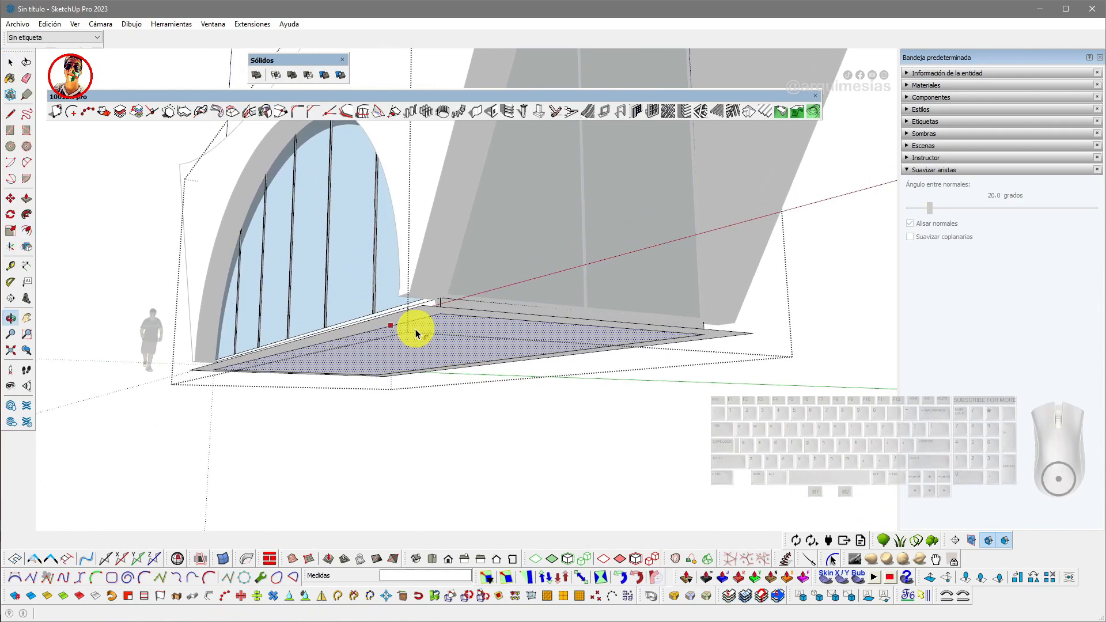
- Push/pull the offset strip 0.20 m to form a sill
key(p)
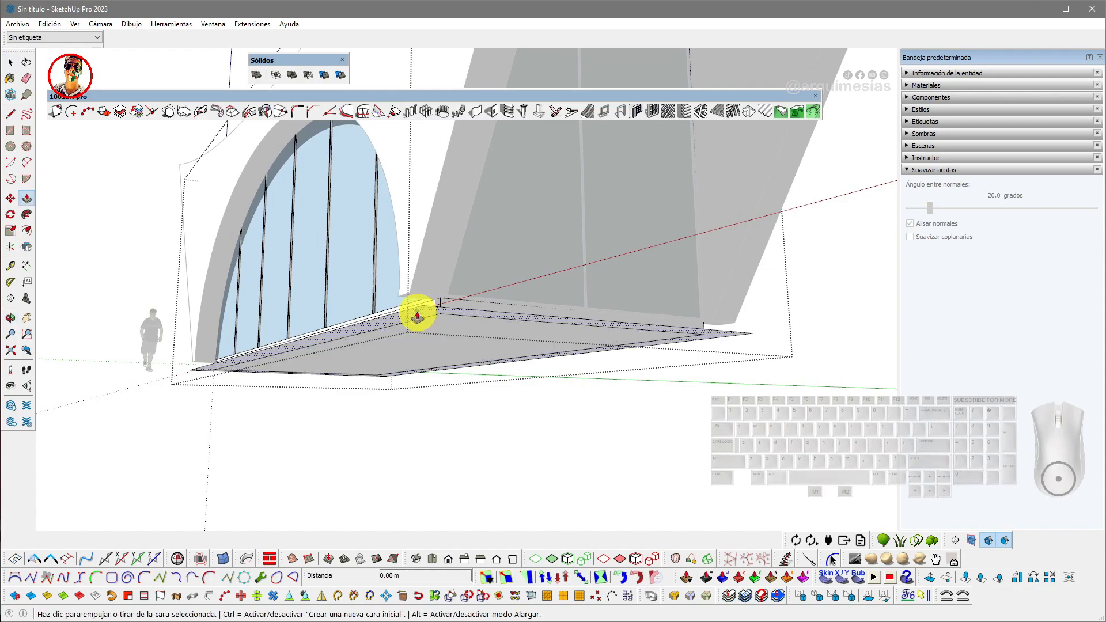
click(399, 323)
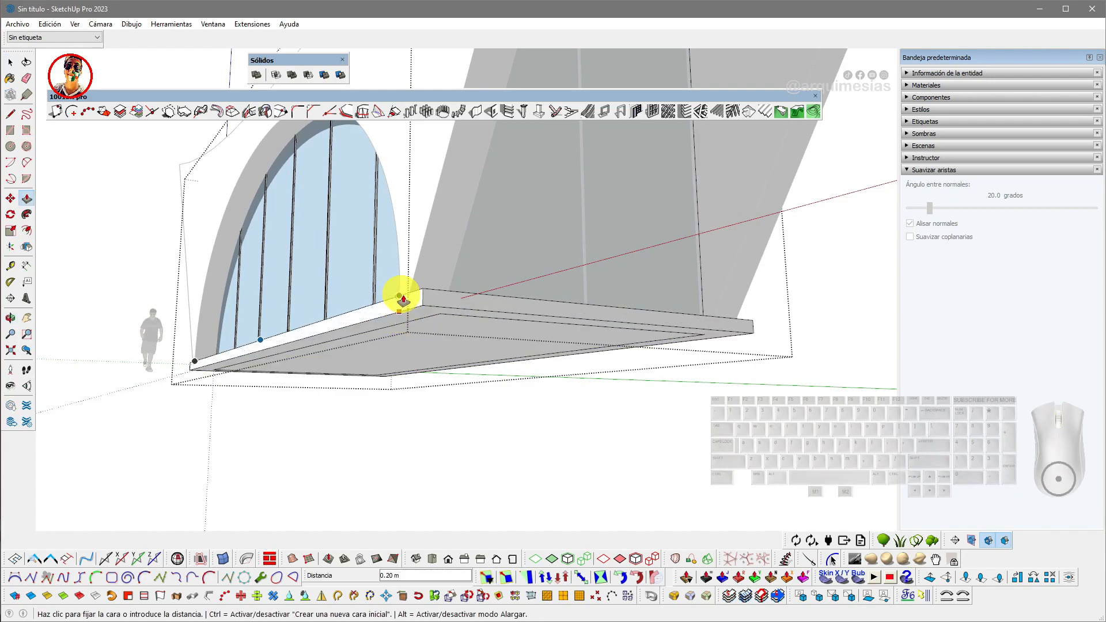
click(410, 294)
middle_drag(410, 294, 501, 429)
key(space)
- Orbit and zoom around the pavilion to examine the new glazing and sill
scroll(462, 383, down, 2)
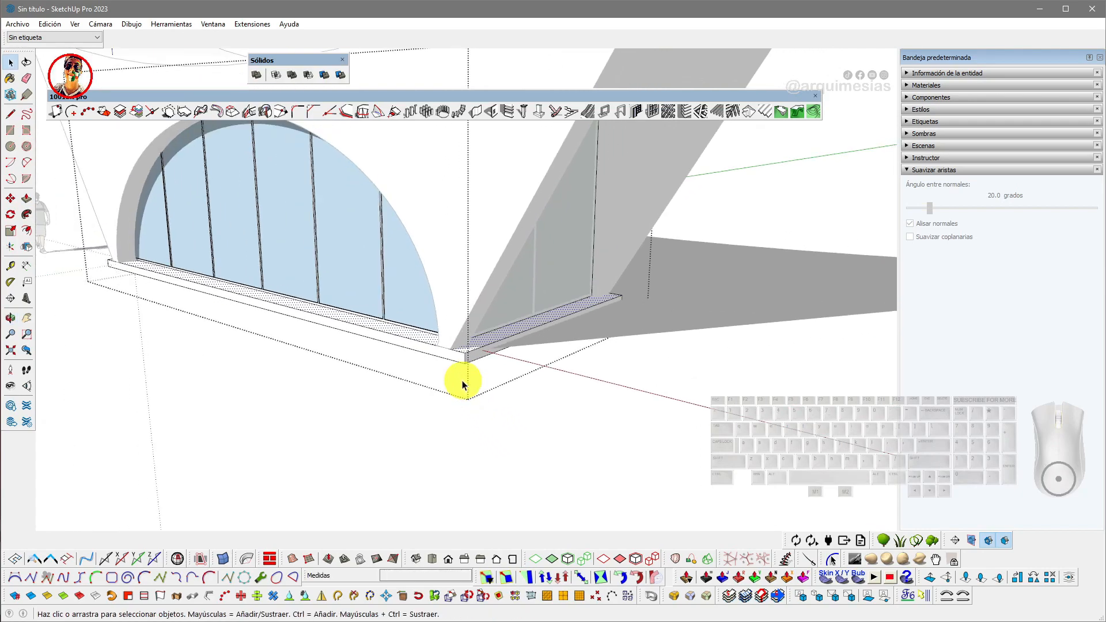
click(469, 385)
scroll(468, 386, down, 3)
middle_drag(468, 383, 451, 343)
scroll(443, 343, down, 2)
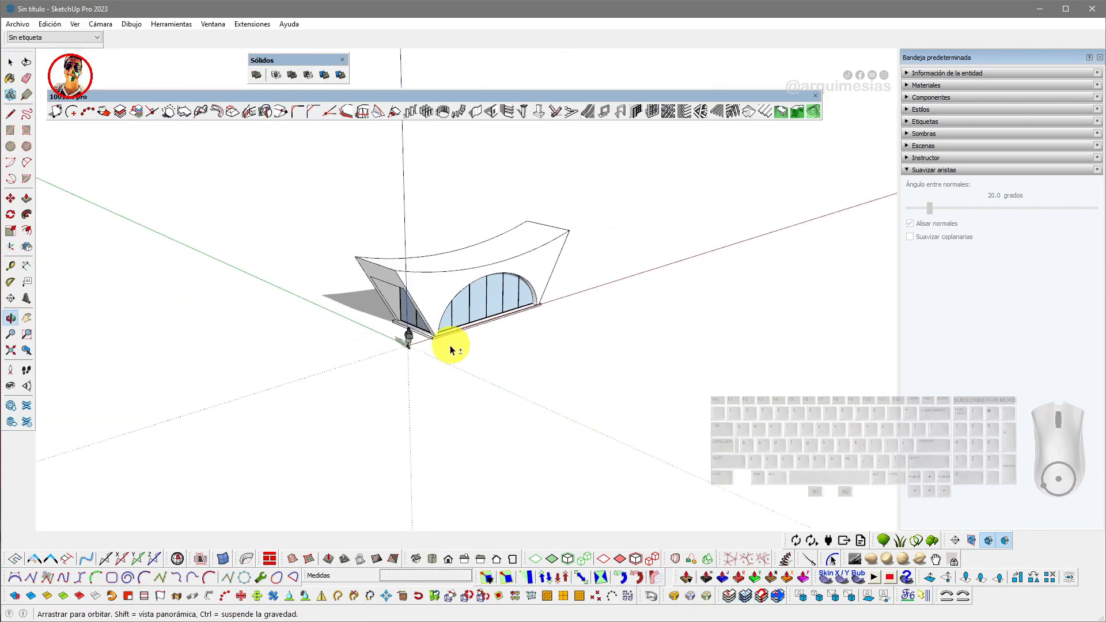
middle_drag(509, 309, 366, 263)
scroll(469, 303, up, 2)
scroll(452, 301, up, 2)
- Open the pavilion group and pick the Vidrio gris translúcido material from the glass and mirrors library
double_click(482, 306)
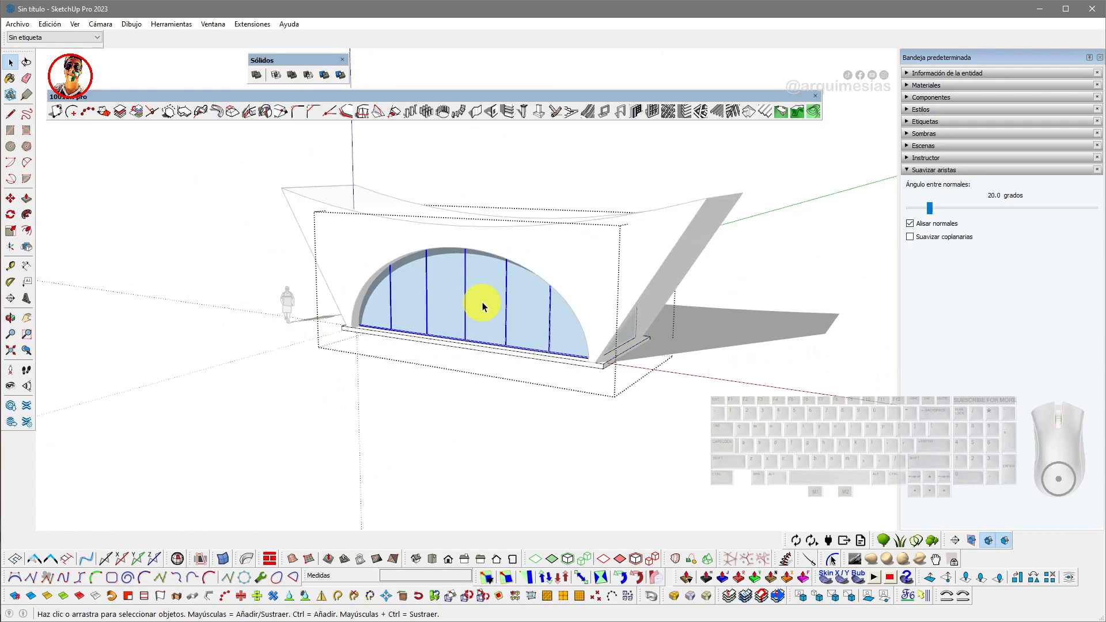
double_click(483, 306)
double_click(483, 306)
key(Escape)
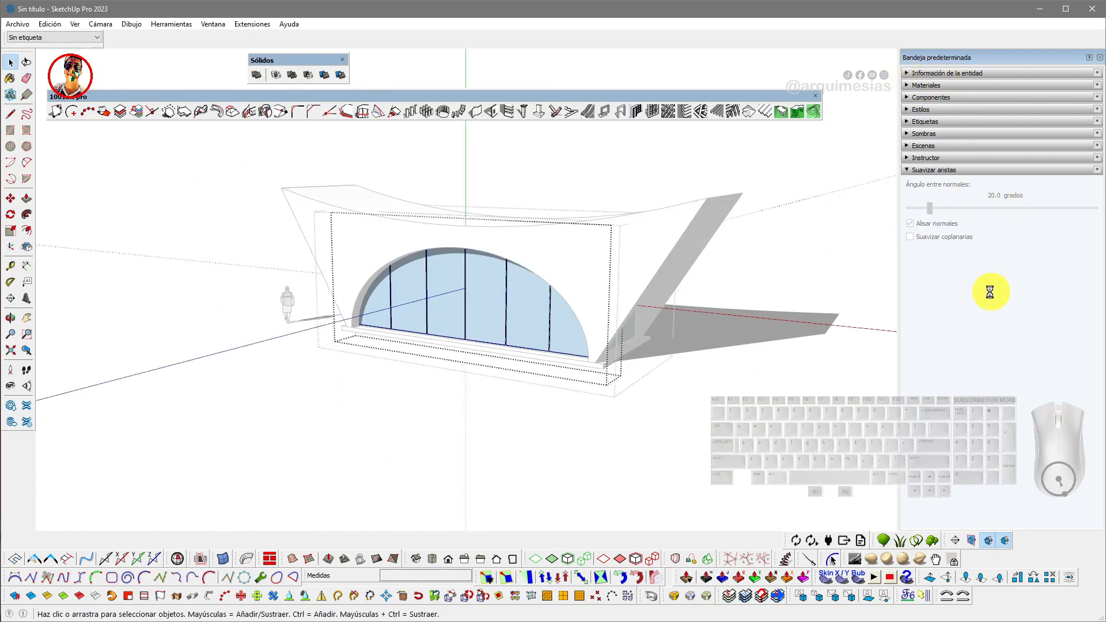
click(1082, 159)
scroll(1011, 277, down, 3)
click(988, 303)
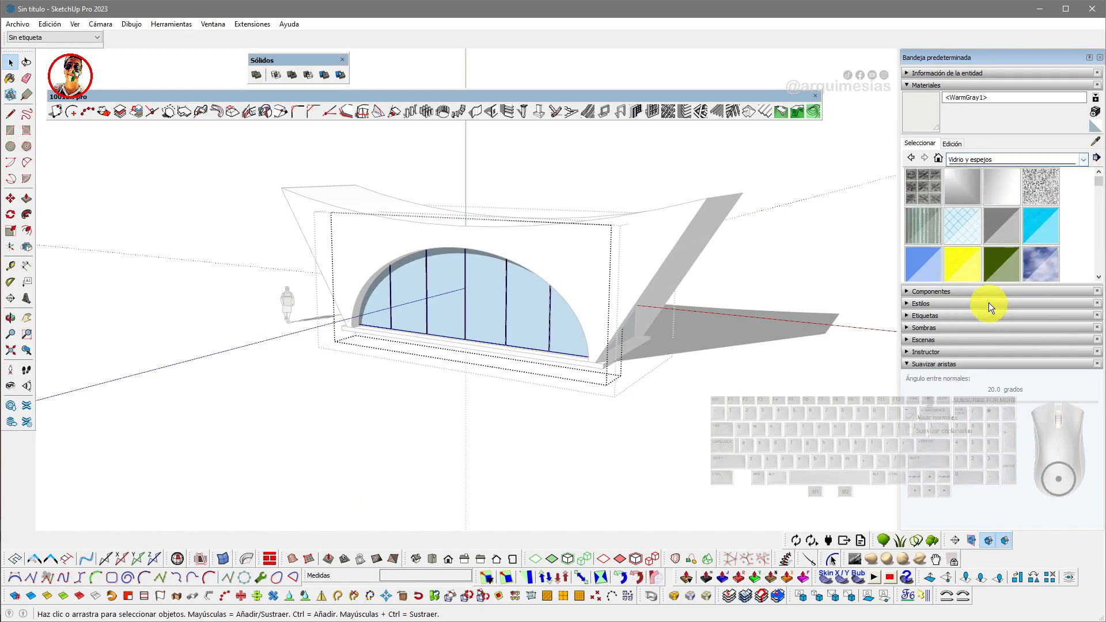
click(993, 227)
- Paint the arched glazing panes with the Vidrio gris translúcido material
click(519, 296)
mouse_move(519, 311)
middle_down()
mouse_move(291, 323)
mouse_move(444, 316)
middle_up()
key(space)
click(458, 322)
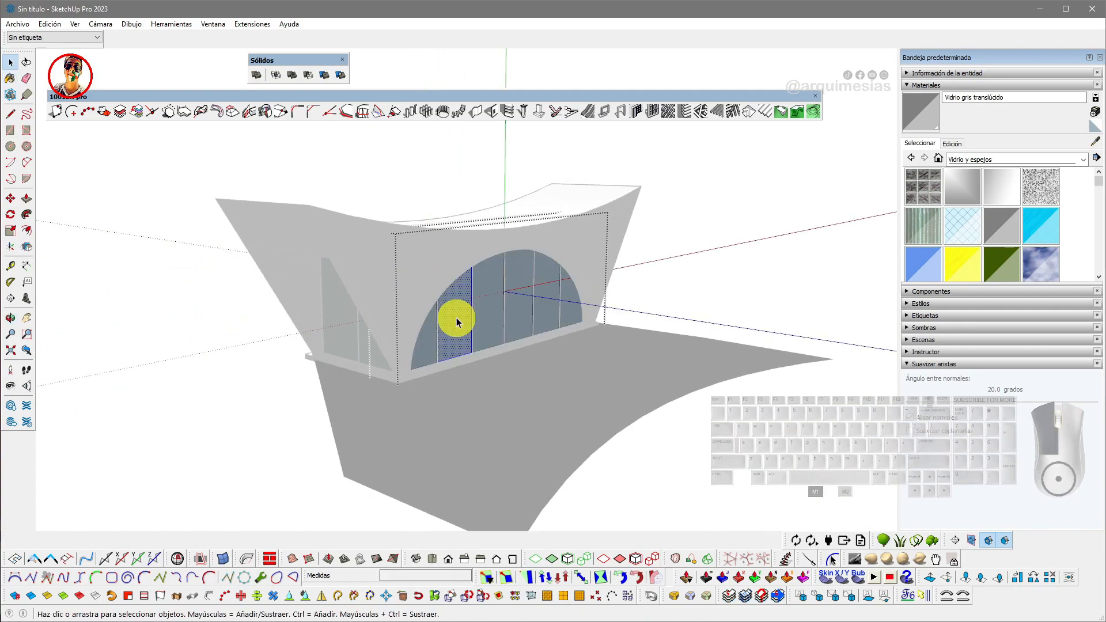
click(458, 322)
key(b)
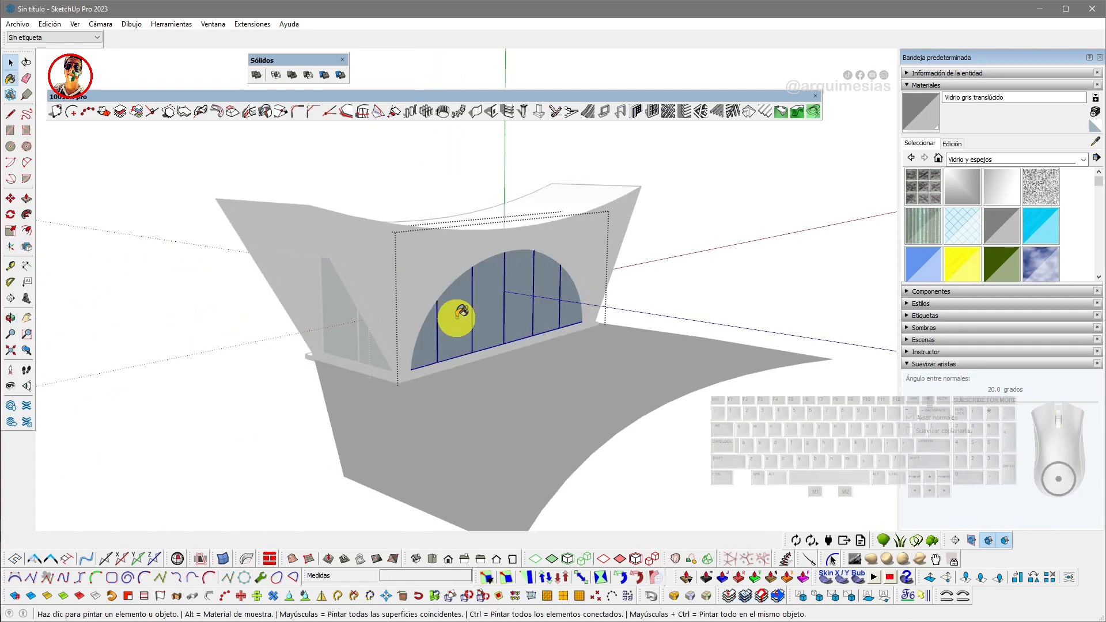
click(456, 319)
- Orbit around the pavilion and select the side glazing panes to inspect them
scroll(380, 328, up, 2)
key(space)
double_click(337, 338)
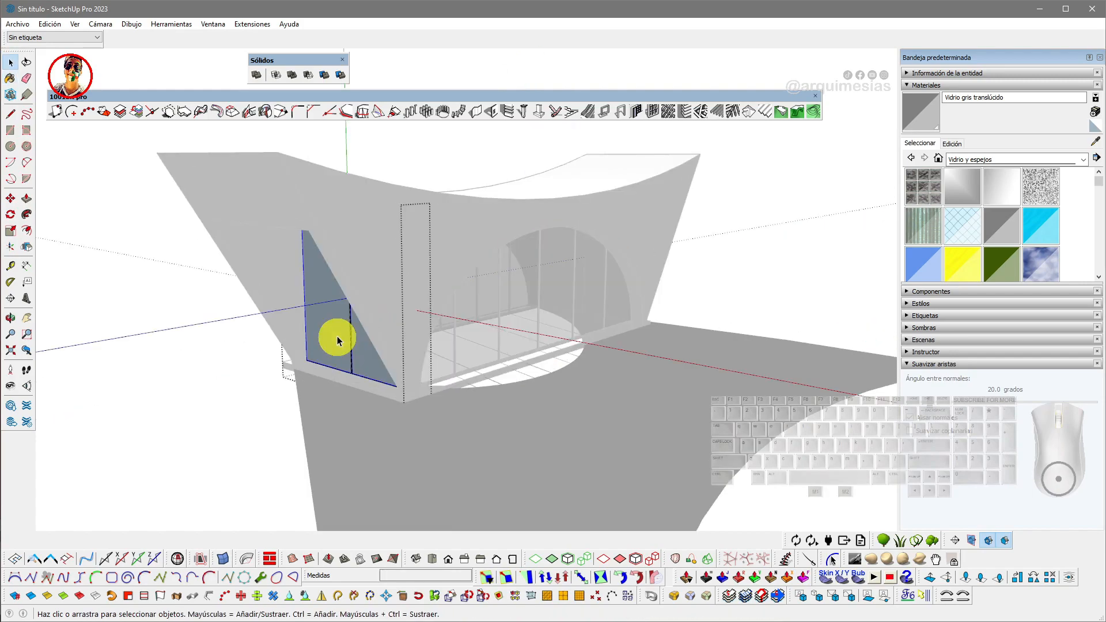
mouse_move(592, 326)
middle_down()
mouse_move(445, 331)
mouse_move(526, 343)
mouse_move(548, 319)
middle_up()
key(b)
key(space)
double_click(543, 327)
middle_drag(535, 318, 469, 336)
key(Escape)
- Select the whole pavilion and make it a single group
scroll(472, 360, up, 5)
scroll(468, 393, down, 5)
middle_drag(520, 376, 463, 242)
middle_drag(395, 360, 506, 333)
middle_drag(362, 340, 494, 377)
click(527, 373)
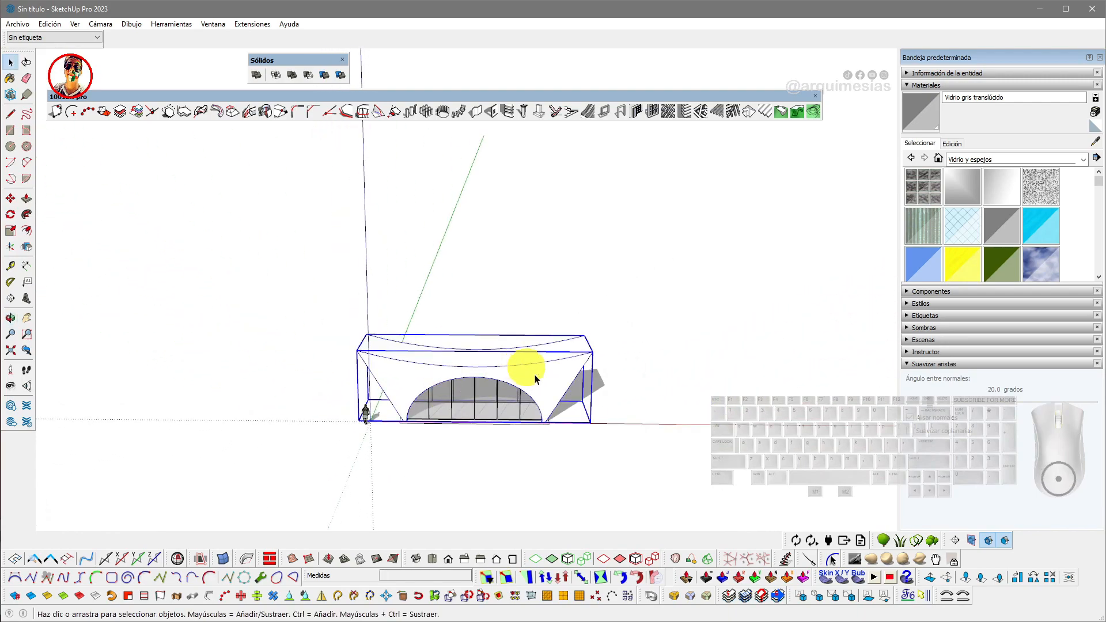
scroll(531, 374, up, 3)
scroll(563, 422, up, 2)
scroll(565, 424, down, 5)
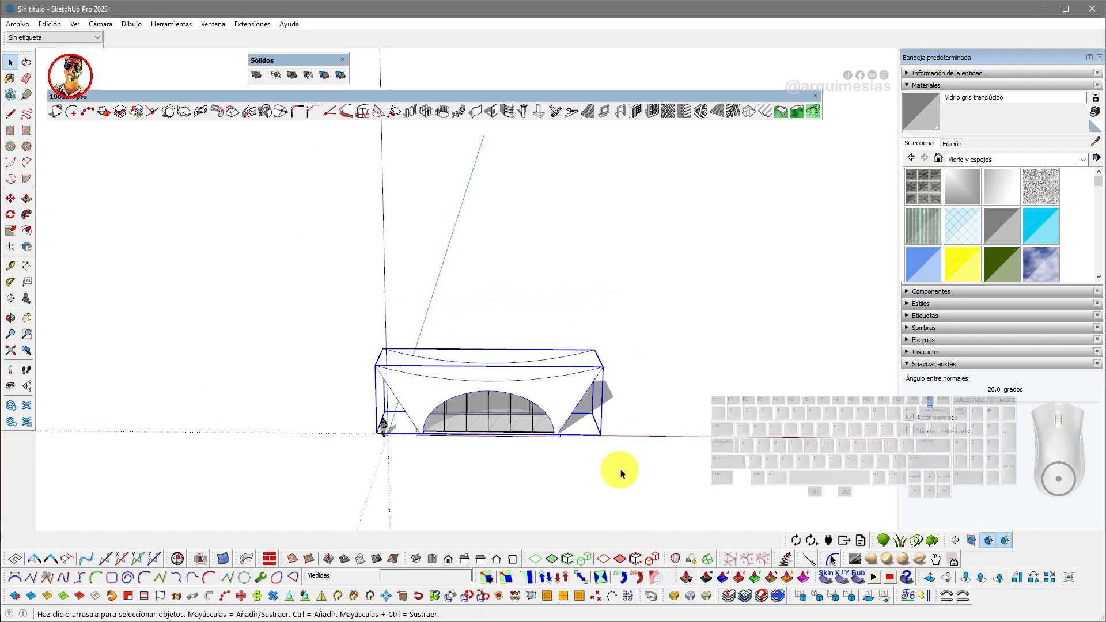
right_click(405, 384)
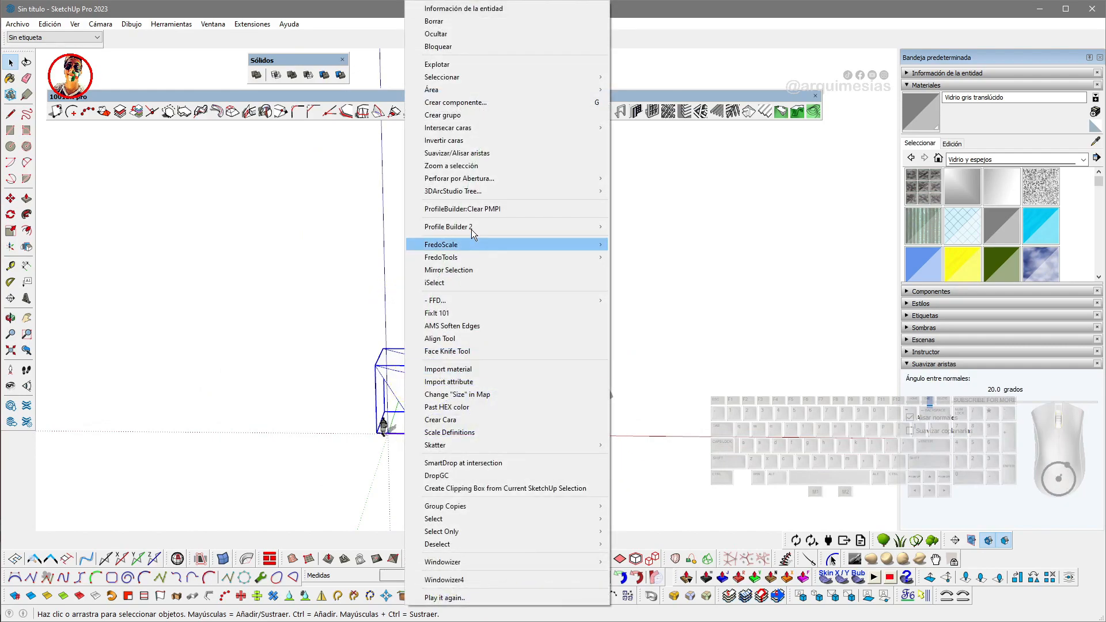
click(455, 115)
- Stretch the pavilion group along its length with FredoScale Box Scaling, about 1.46 times
scroll(467, 348, down, 1)
middle_drag(471, 368, 373, 306)
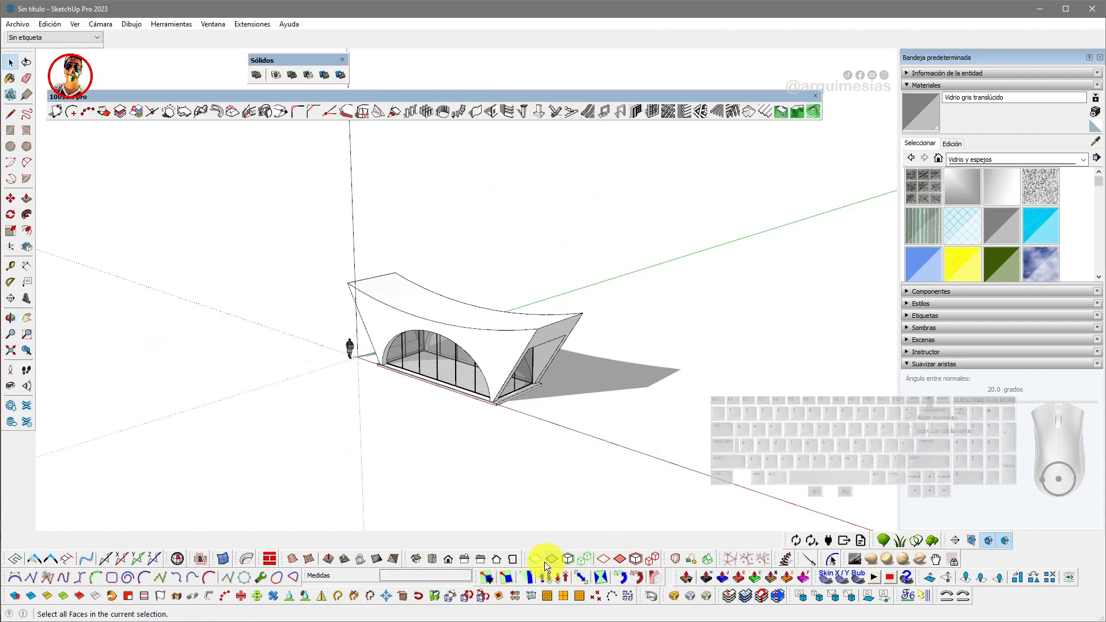
drag(475, 576, 471, 75)
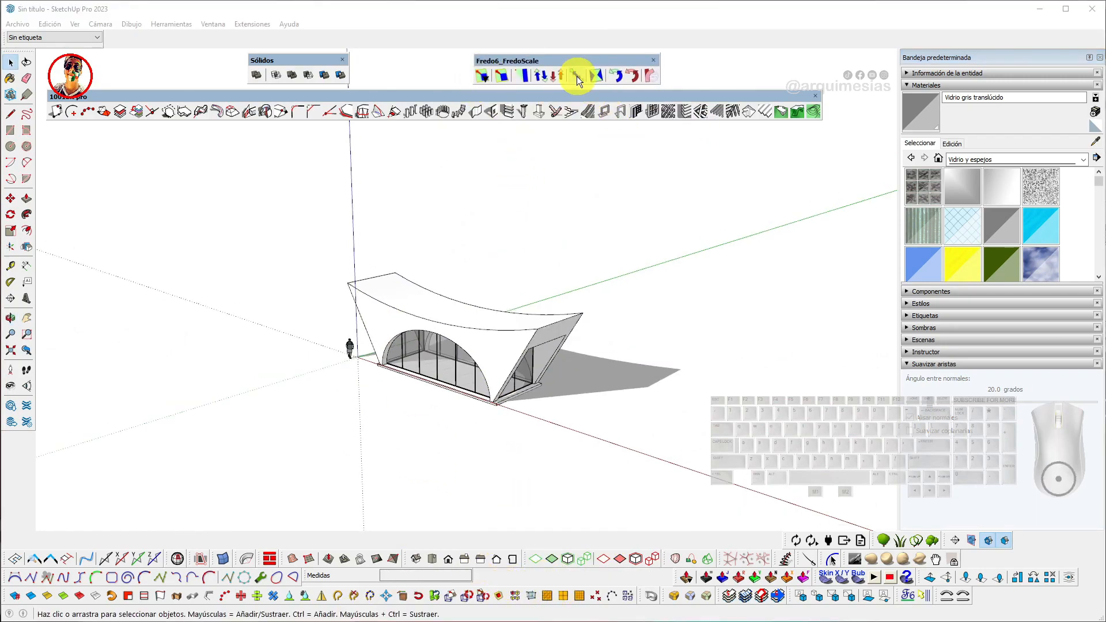
click(502, 79)
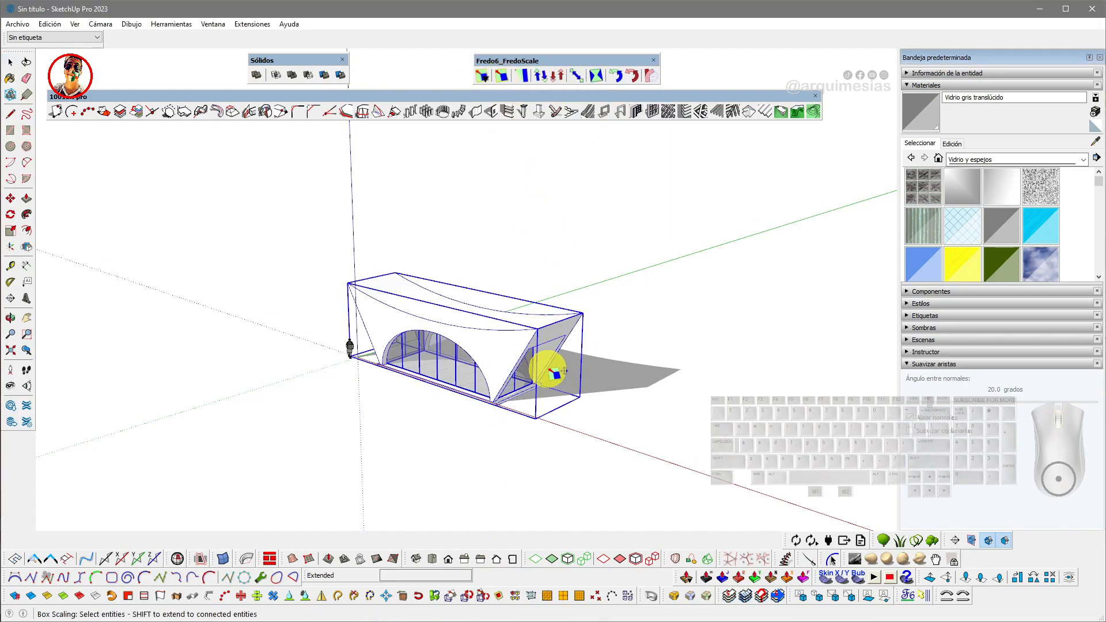
click(556, 366)
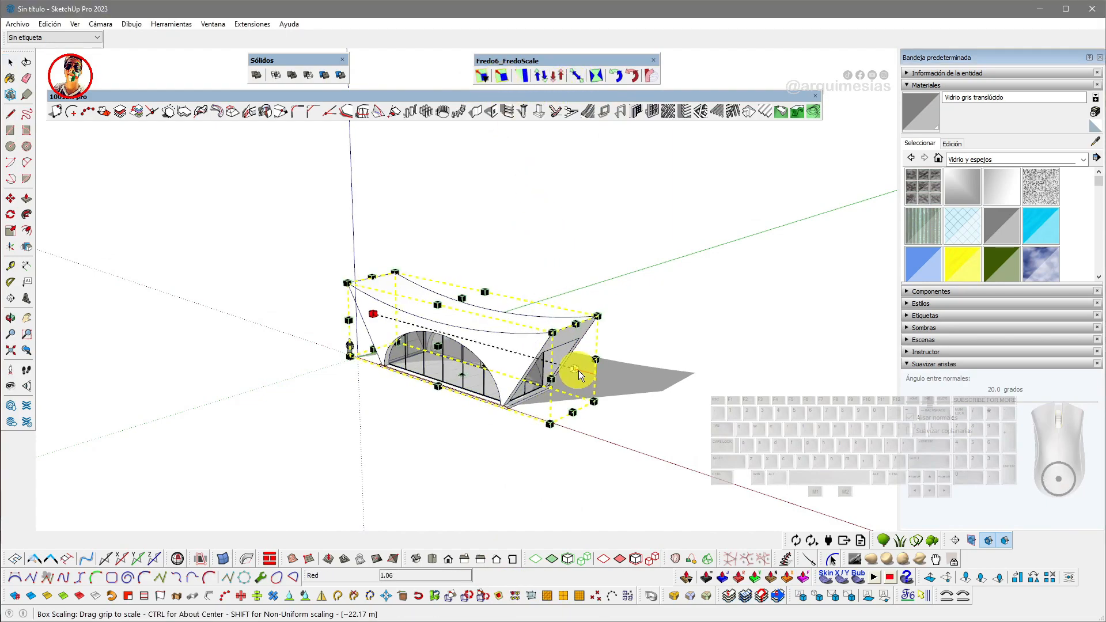
middle_drag(626, 385, 558, 372)
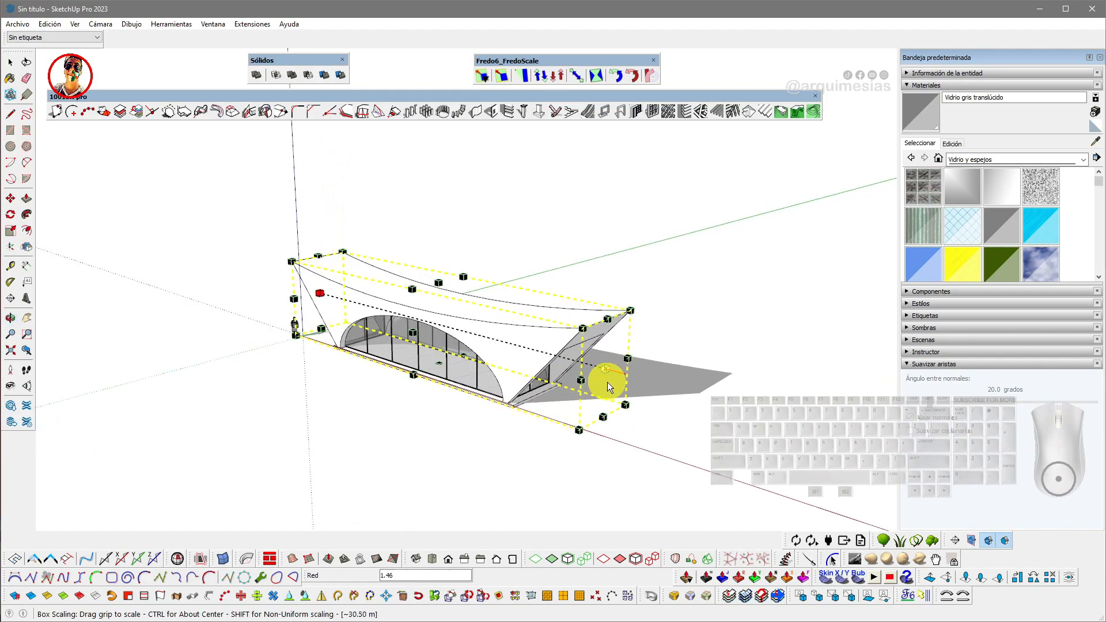
middle_drag(653, 415, 582, 395)
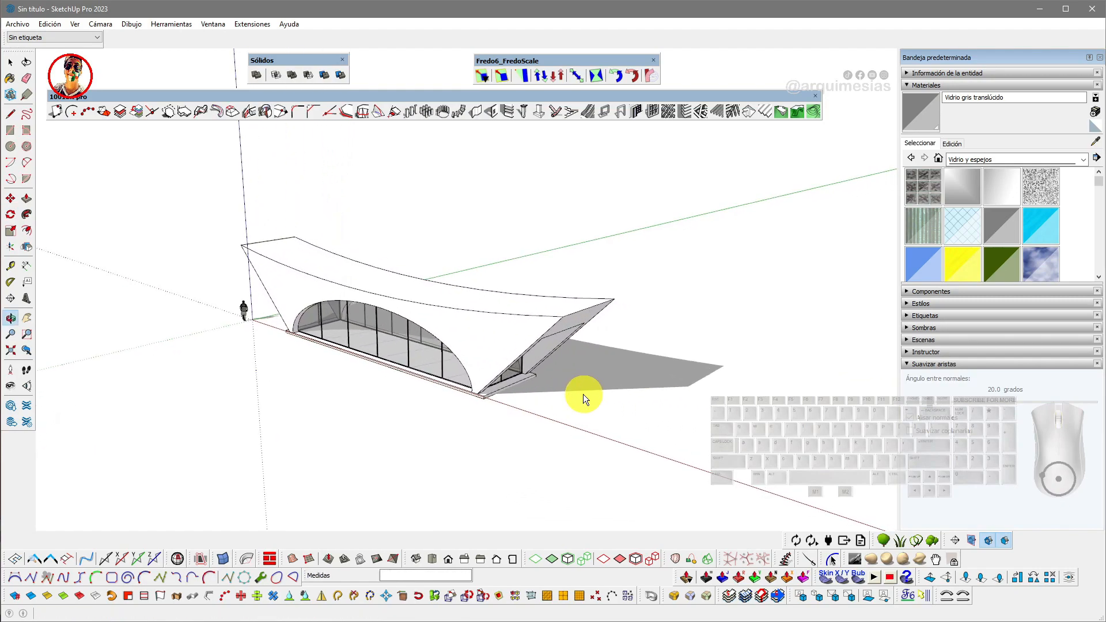
click(638, 407)
- Draw an arc about 38.79 m long in front of the pavilion and set its segments to 120
middle_drag(556, 332, 454, 371)
key(c)
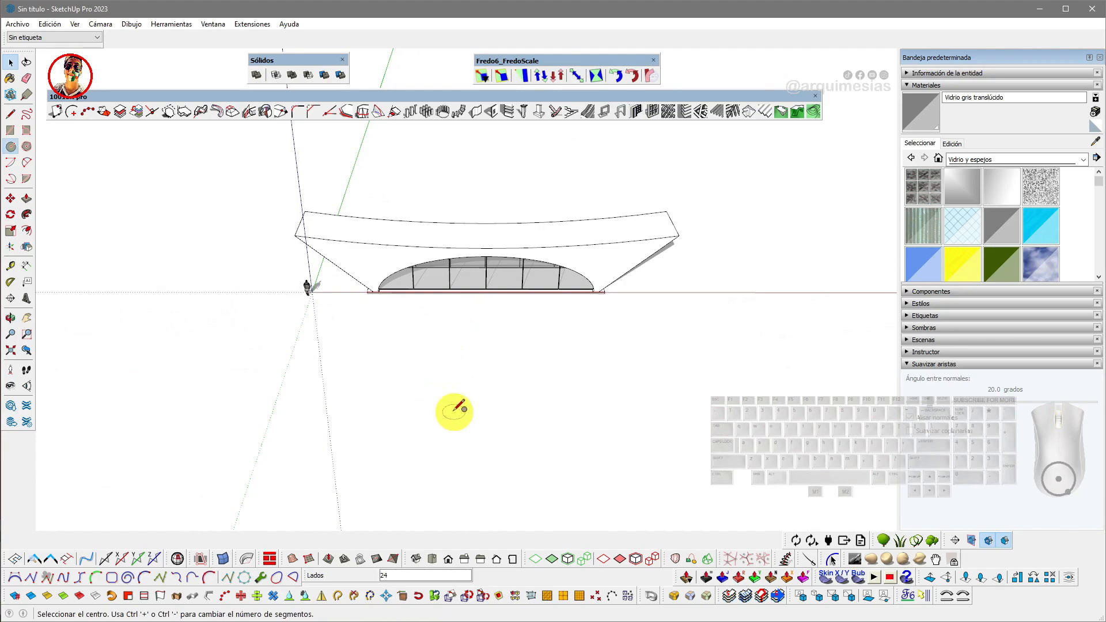
key(a)
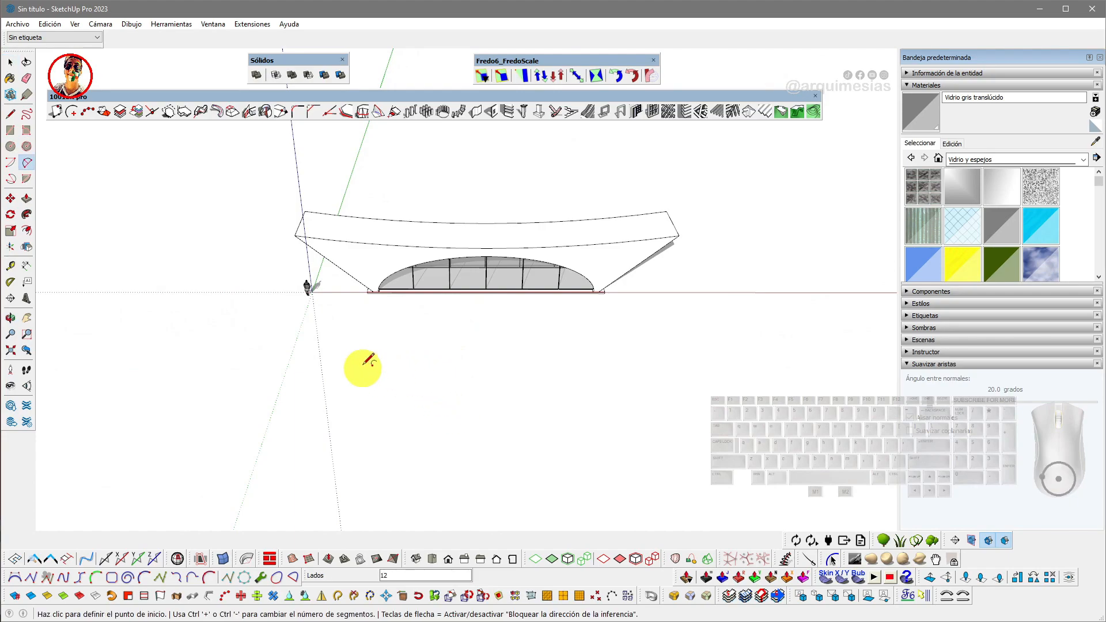
click(305, 360)
click(661, 360)
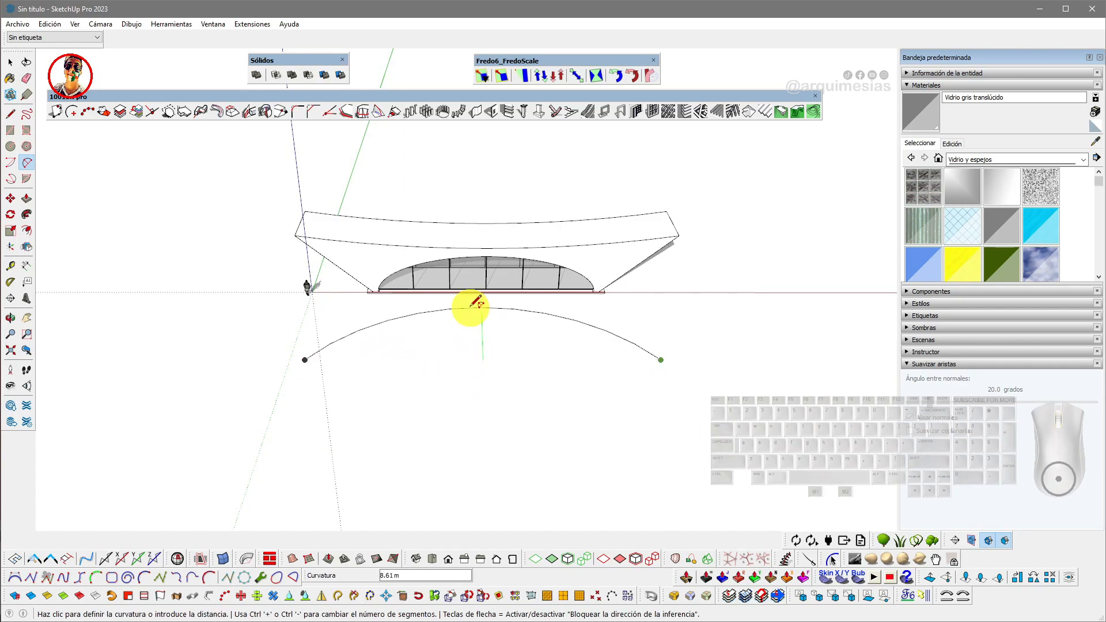
click(475, 303)
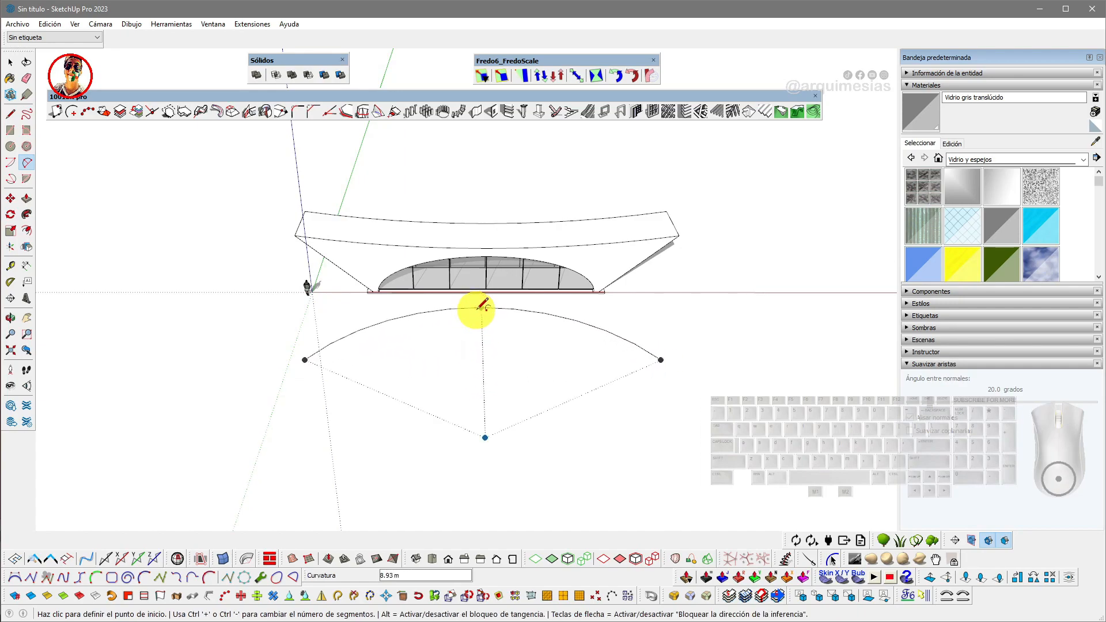
key(space)
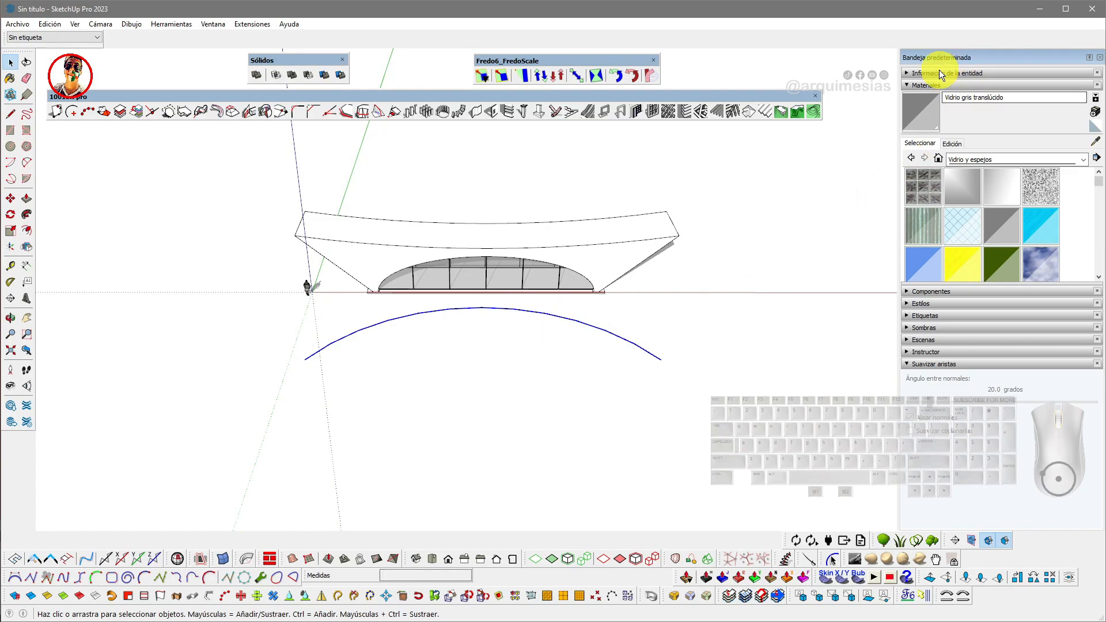
click(939, 72)
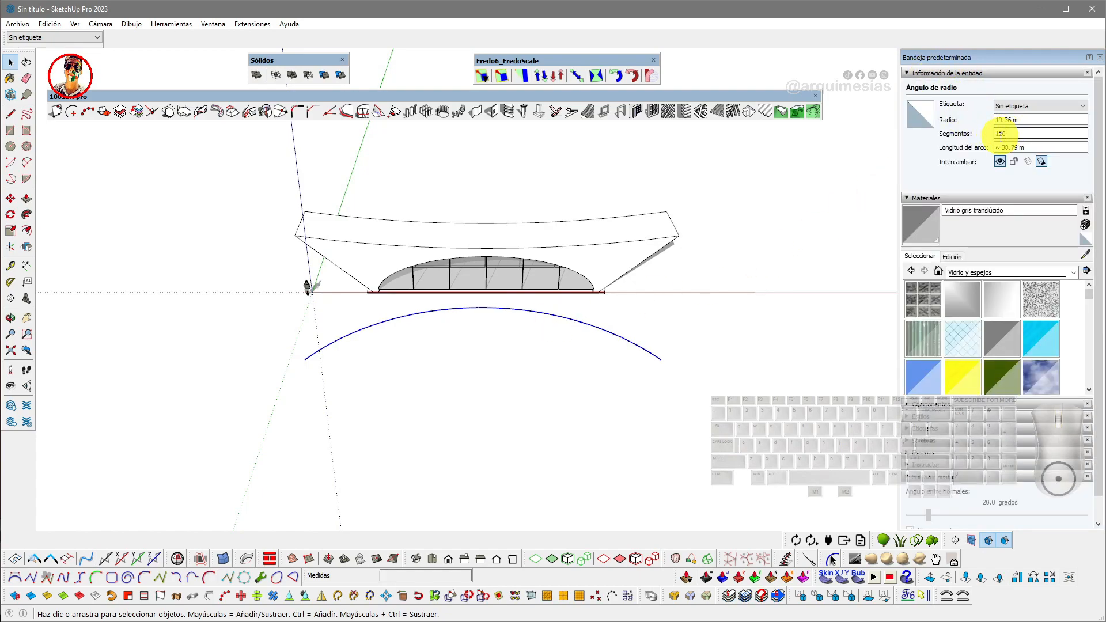
click(412, 397)
- Draw a straight reference line along the base of the pavilion's length
middle_drag(427, 382, 546, 320)
key(l)
middle_drag(371, 254, 313, 284)
scroll(315, 286, up, 4)
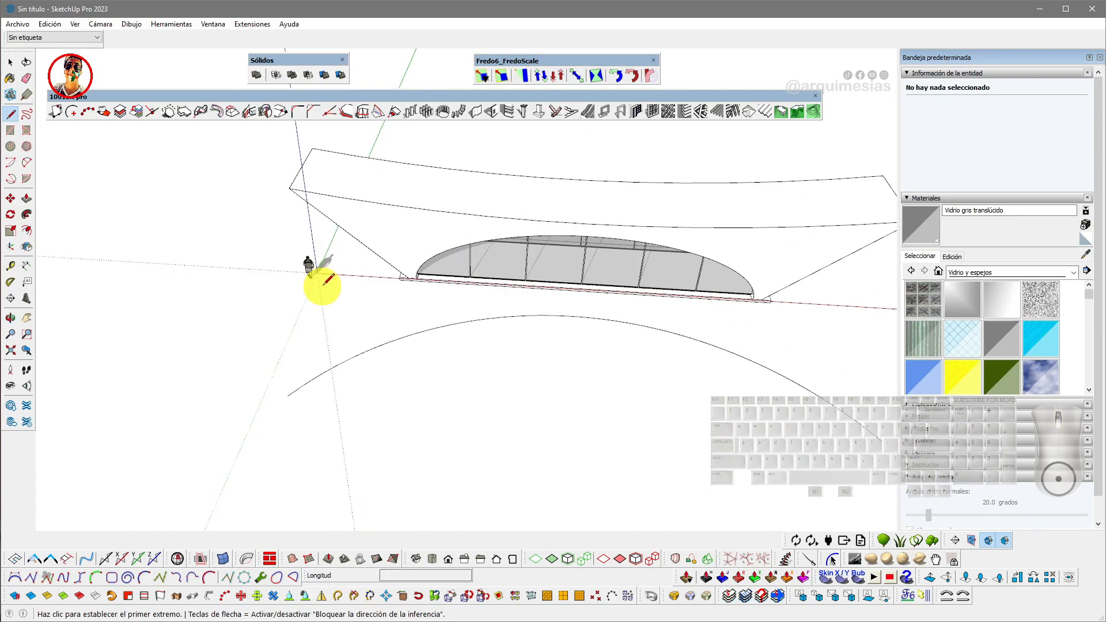
middle_drag(319, 269, 456, 260)
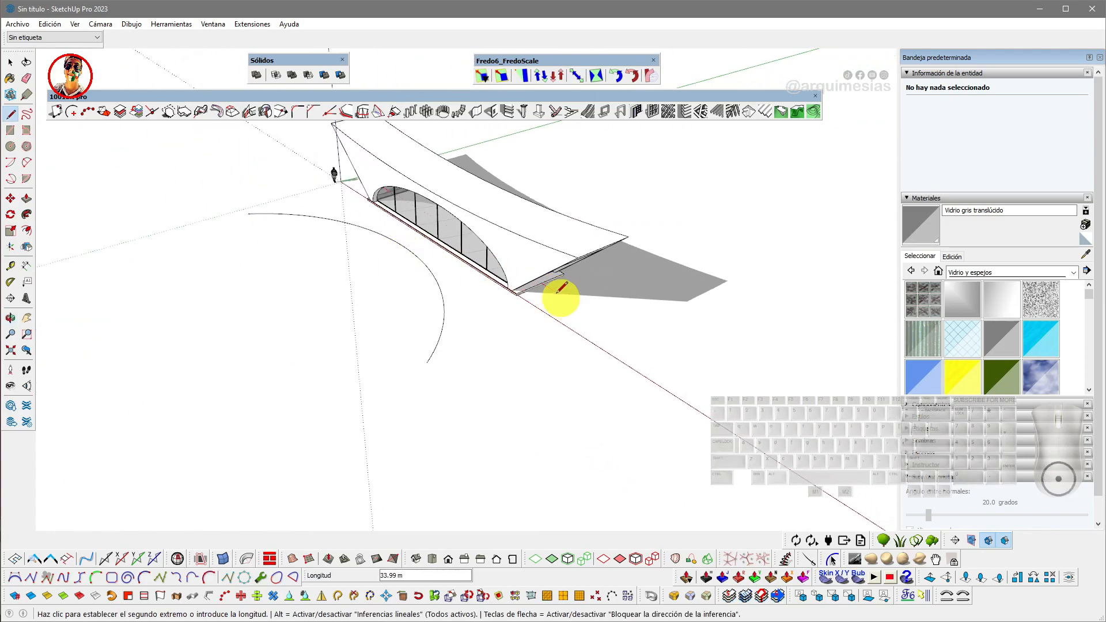
middle_drag(604, 310, 424, 223)
key(space)
- Bend the pavilion group along the arc with Shape Bender, using the straight line as reference
click(424, 223)
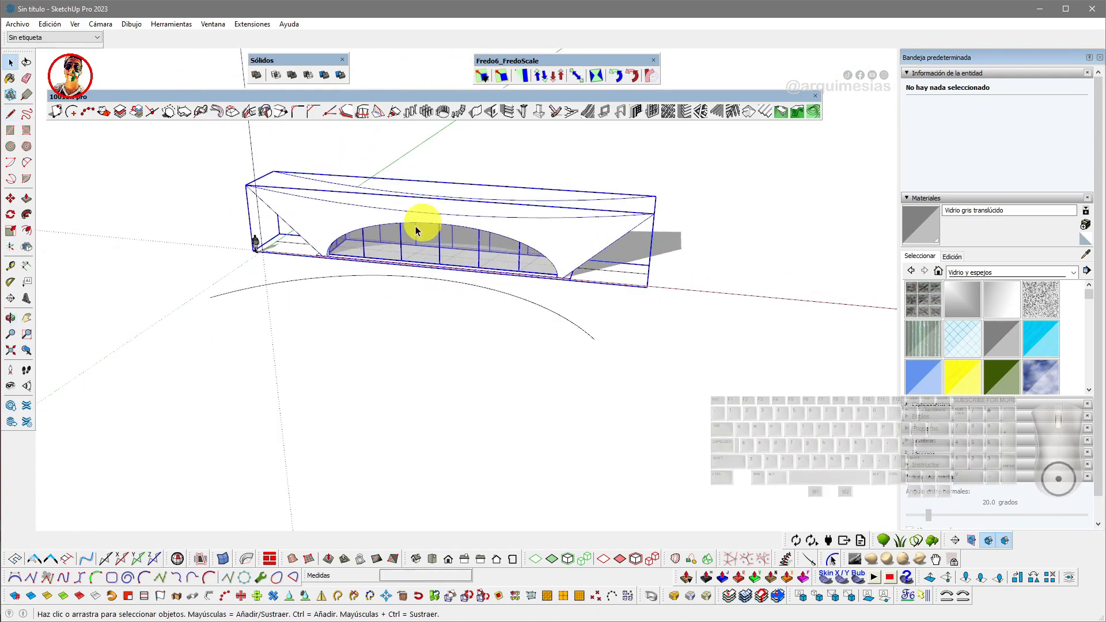
drag(935, 598, 384, 76)
click(401, 76)
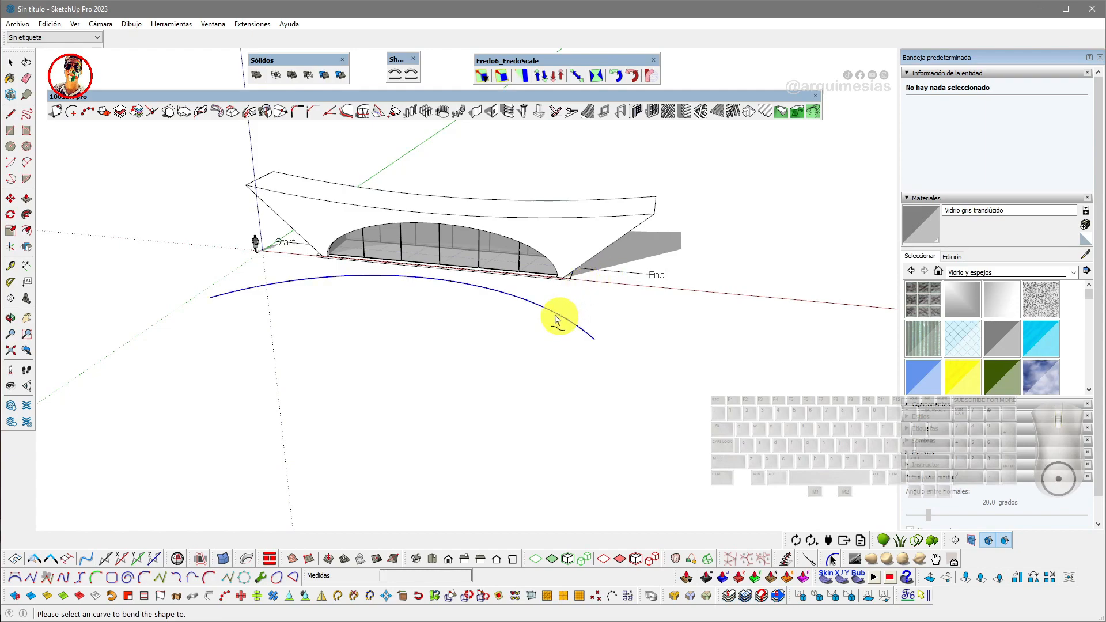
click(556, 320)
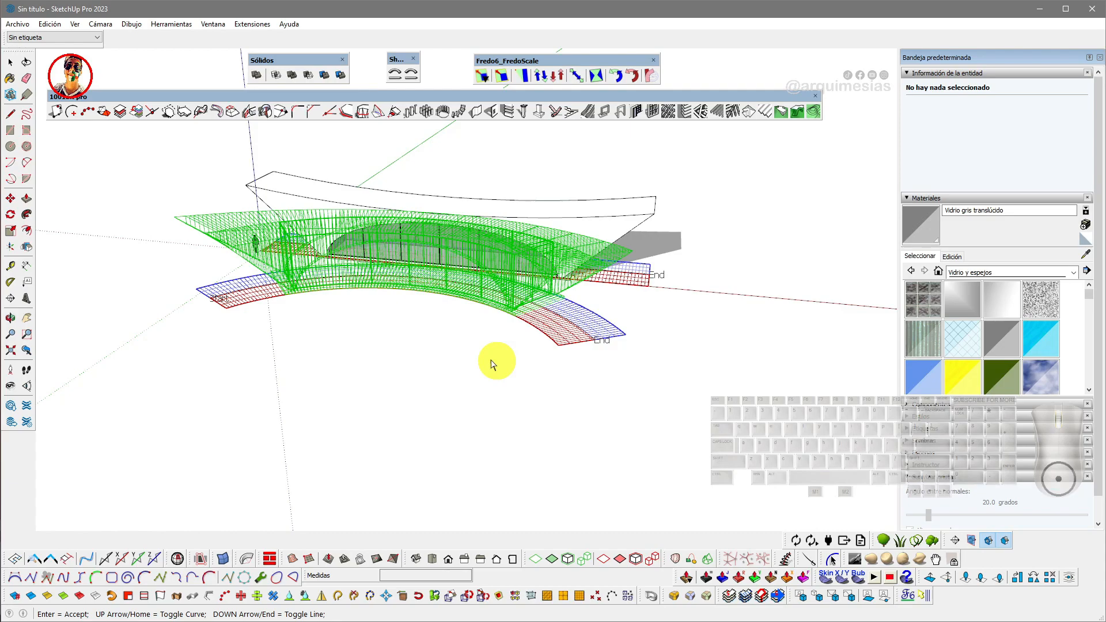
key(Return)
middle_drag(476, 254, 499, 345)
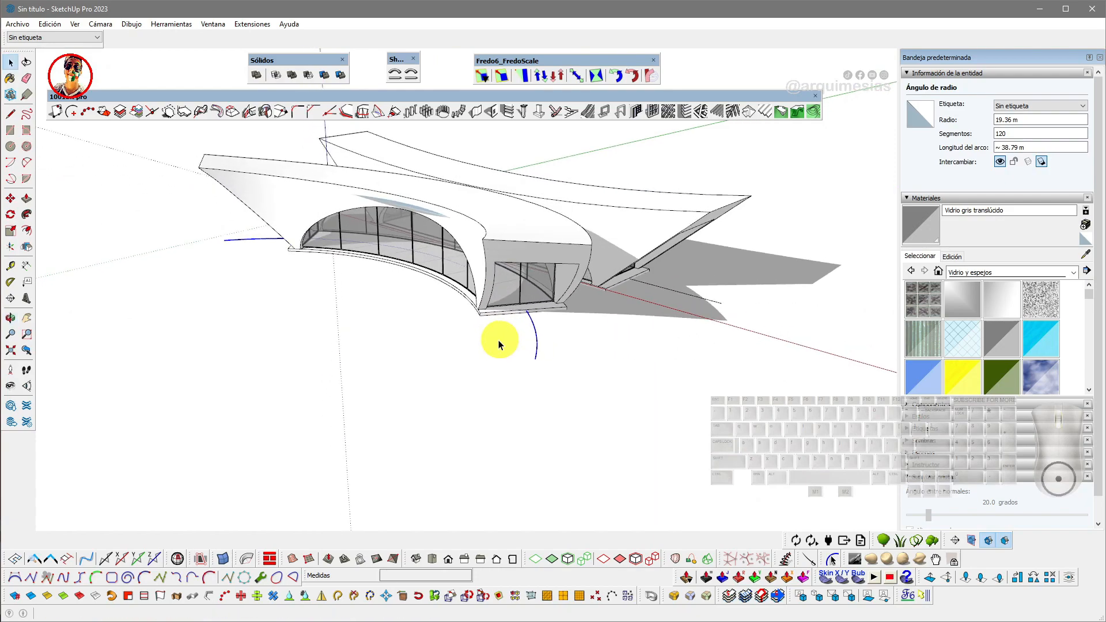
- Open the bent group and erase the stray glass face floating above the arched glazing
click(579, 329)
mouse_move(578, 329)
middle_down()
mouse_move(621, 312)
mouse_move(389, 292)
mouse_move(291, 267)
mouse_move(563, 272)
mouse_move(521, 230)
mouse_move(439, 223)
mouse_move(491, 254)
mouse_move(503, 352)
mouse_move(496, 342)
middle_up()
scroll(449, 216, up, 3)
double_click(465, 206)
scroll(504, 354, up, 3)
scroll(458, 361, up, 1)
key(e)
click(409, 373)
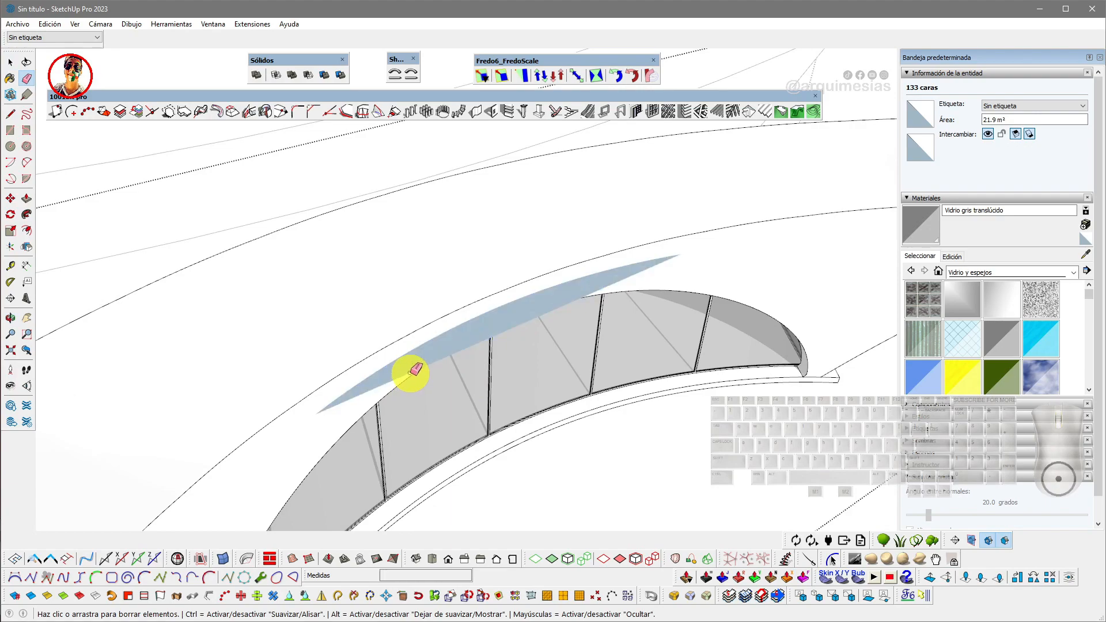
click(410, 370)
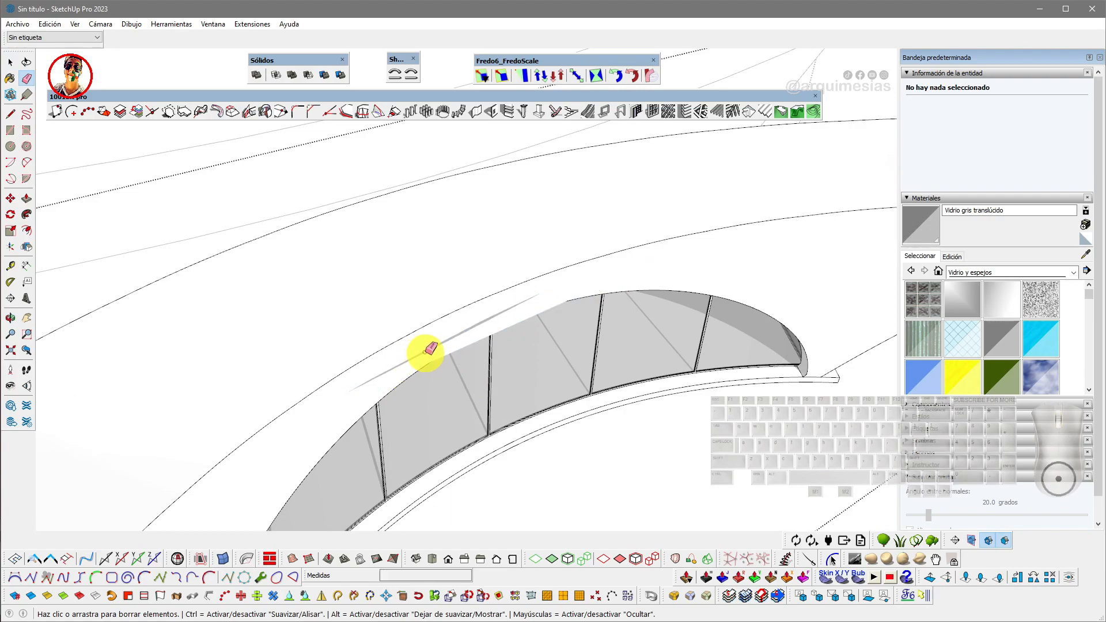
- Erase the leftover stray edges above the arched glazing
click(442, 342)
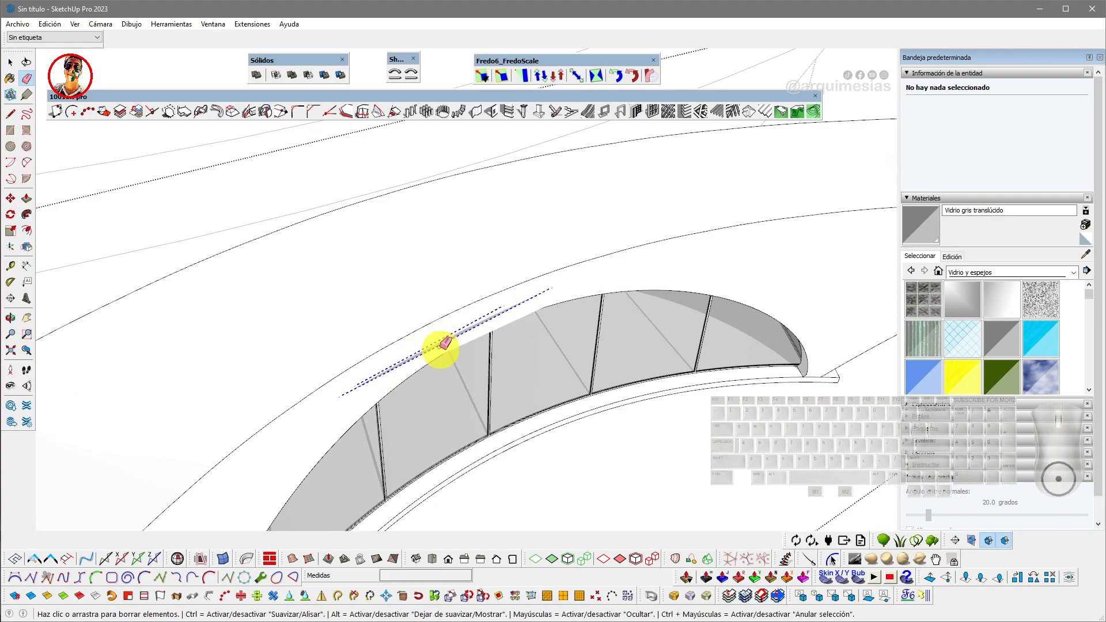
drag(449, 341, 445, 339)
middle_drag(444, 340, 346, 241)
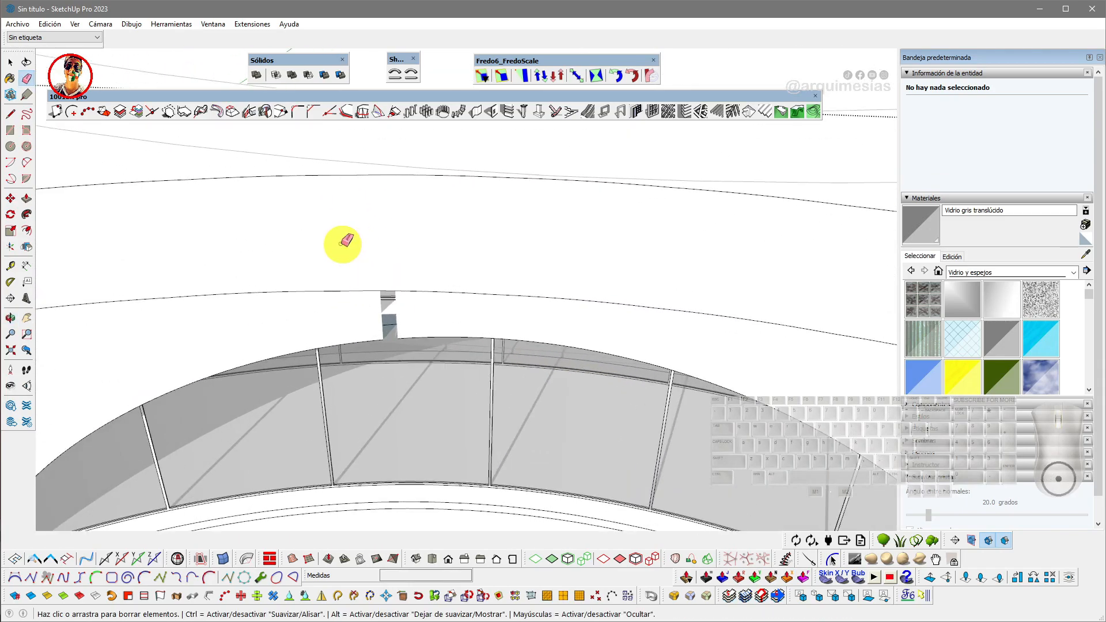
scroll(357, 276, up, 3)
key(ctrl+z)
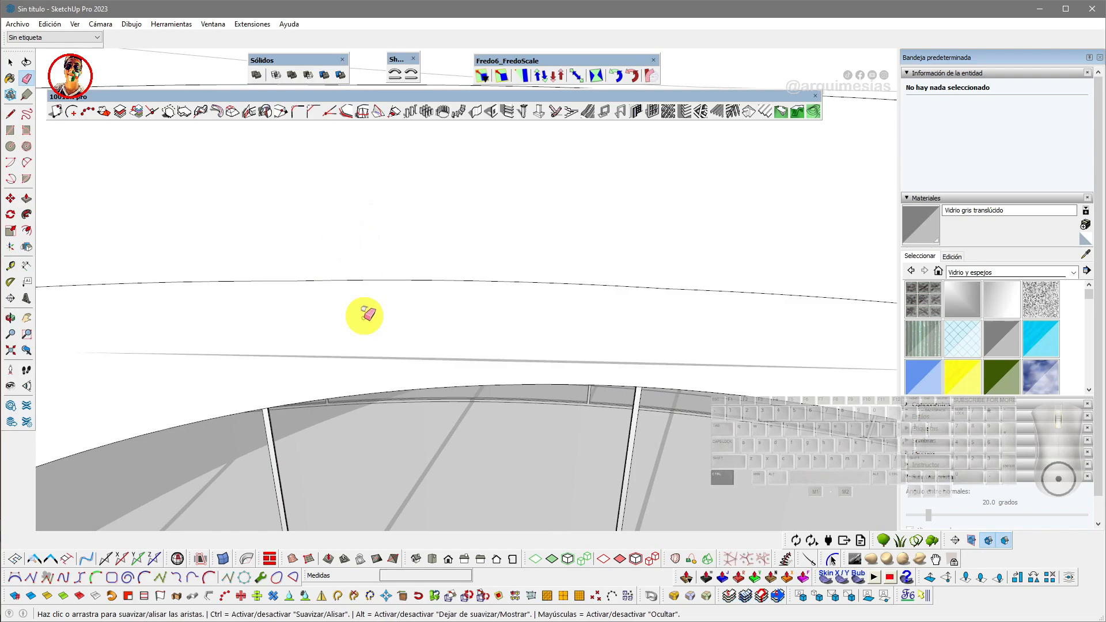
click(437, 358)
scroll(449, 363, down, 9)
- Draw a ground rectangle about 38.79 m by 30.98 m beneath the pavilion
key(space)
mouse_move(440, 366)
middle_down()
mouse_move(513, 312)
mouse_move(499, 225)
mouse_move(464, 293)
mouse_move(484, 358)
mouse_move(412, 365)
mouse_move(483, 333)
mouse_move(565, 321)
mouse_move(479, 345)
mouse_move(558, 347)
mouse_move(299, 338)
mouse_move(482, 353)
mouse_move(395, 362)
mouse_move(346, 399)
mouse_move(399, 425)
mouse_move(518, 414)
mouse_move(619, 423)
mouse_move(615, 382)
middle_up()
middle_drag(599, 354, 411, 386)
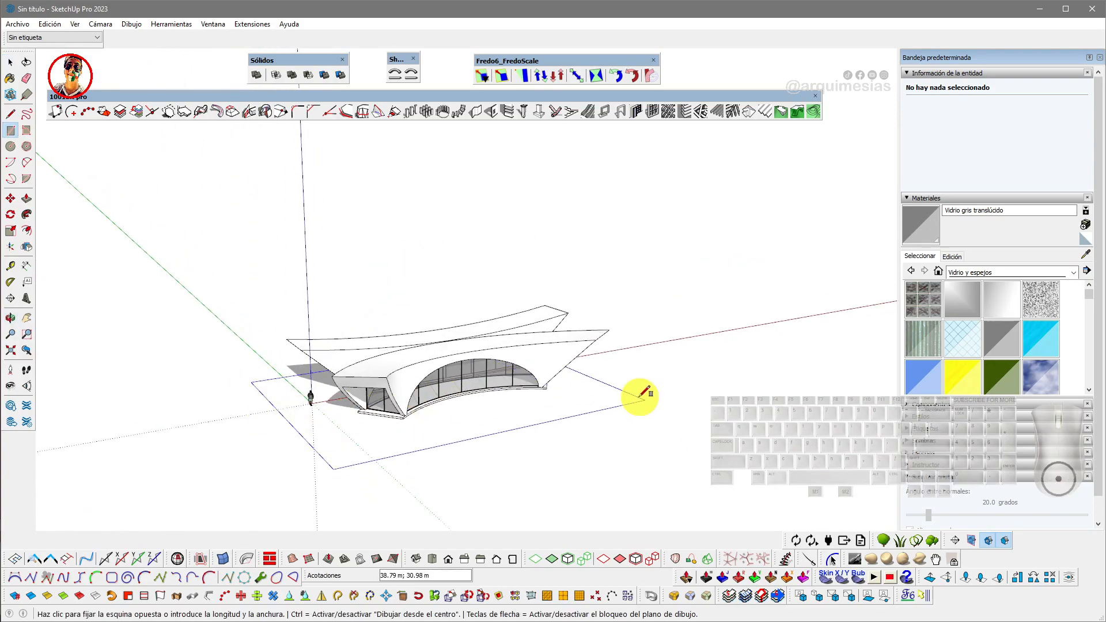
scroll(553, 403, up, 5)
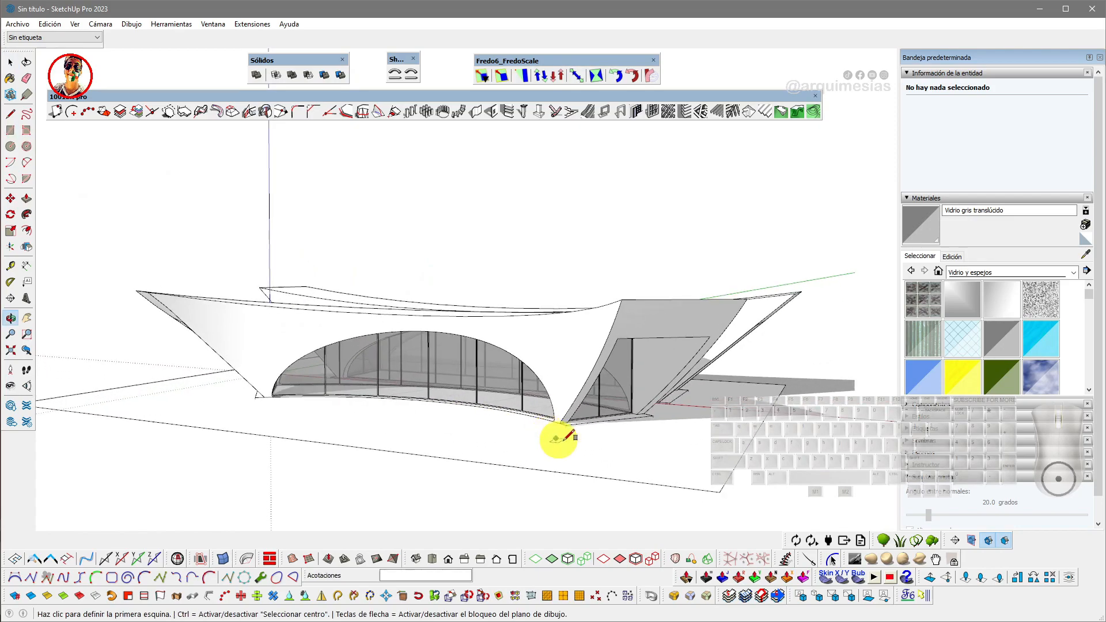
- Push/pull the ground rectangle up into a thin base slab
key(p)
click(567, 452)
click(569, 451)
key(space)
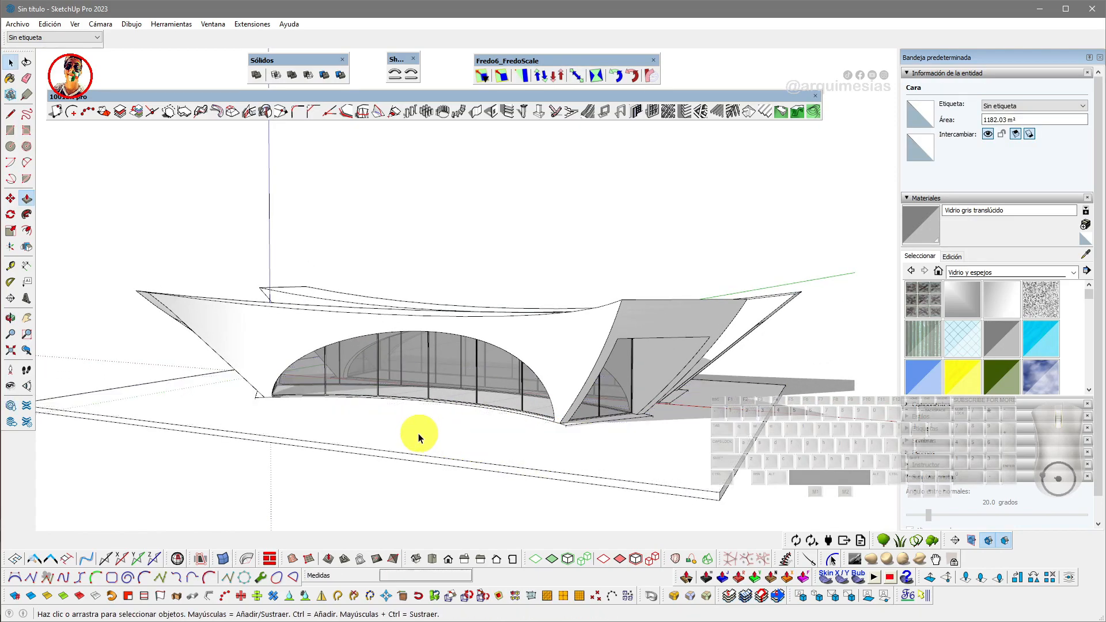
- Select the base slab geometry and group it
triple_click(418, 436)
right_click(418, 437)
click(480, 102)
scroll(480, 294, down, 5)
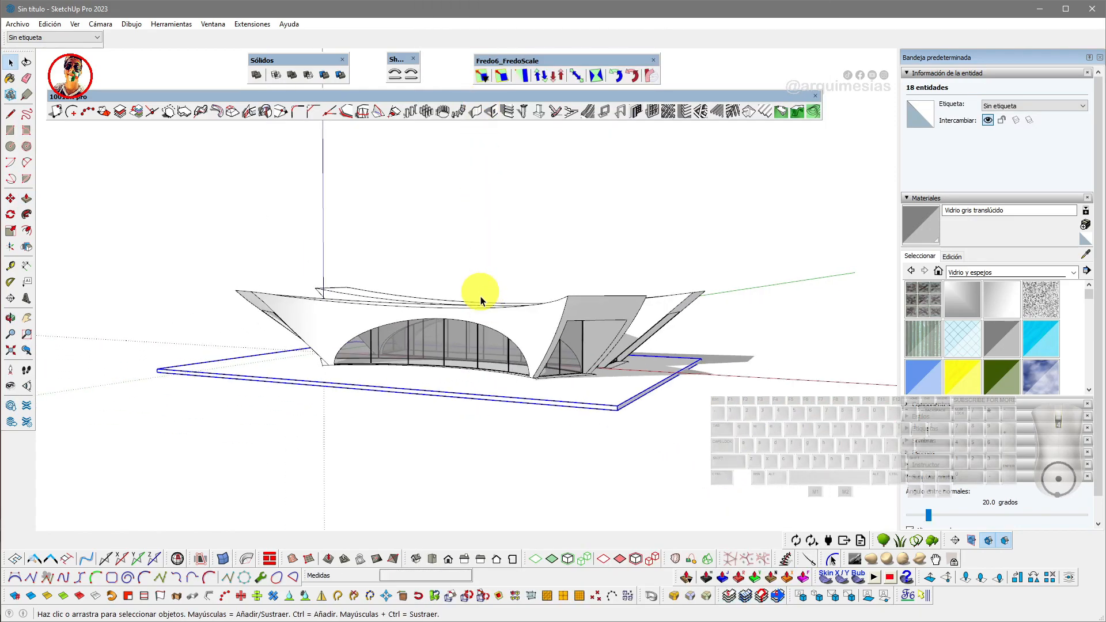
- Move the pavilion components onto the base slab
drag(517, 324, 517, 331)
scroll(518, 350, up, 4)
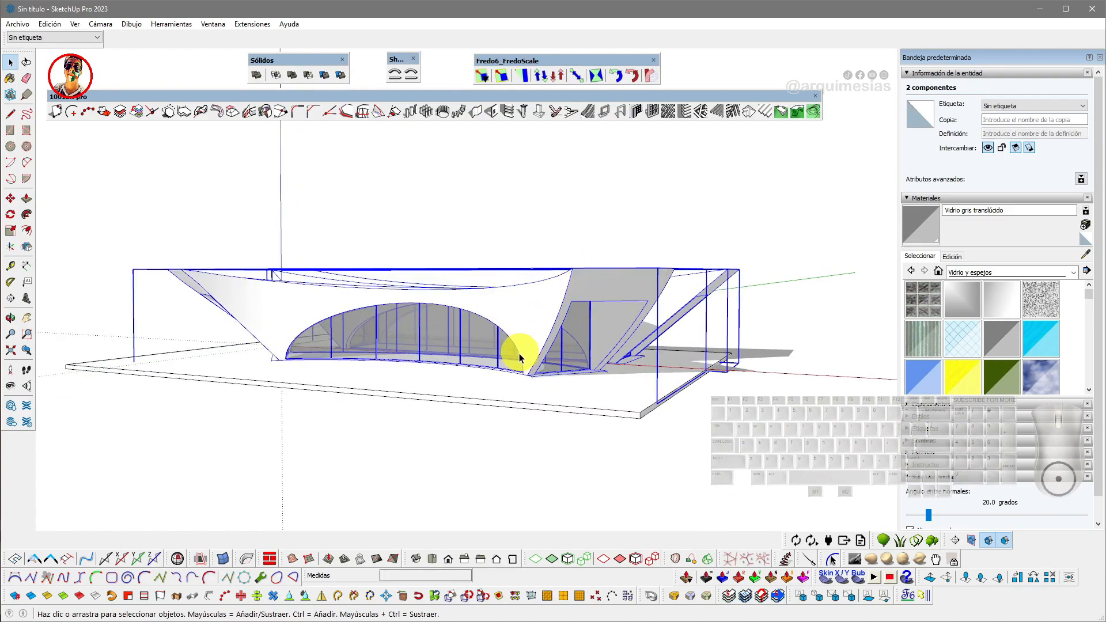
key(m)
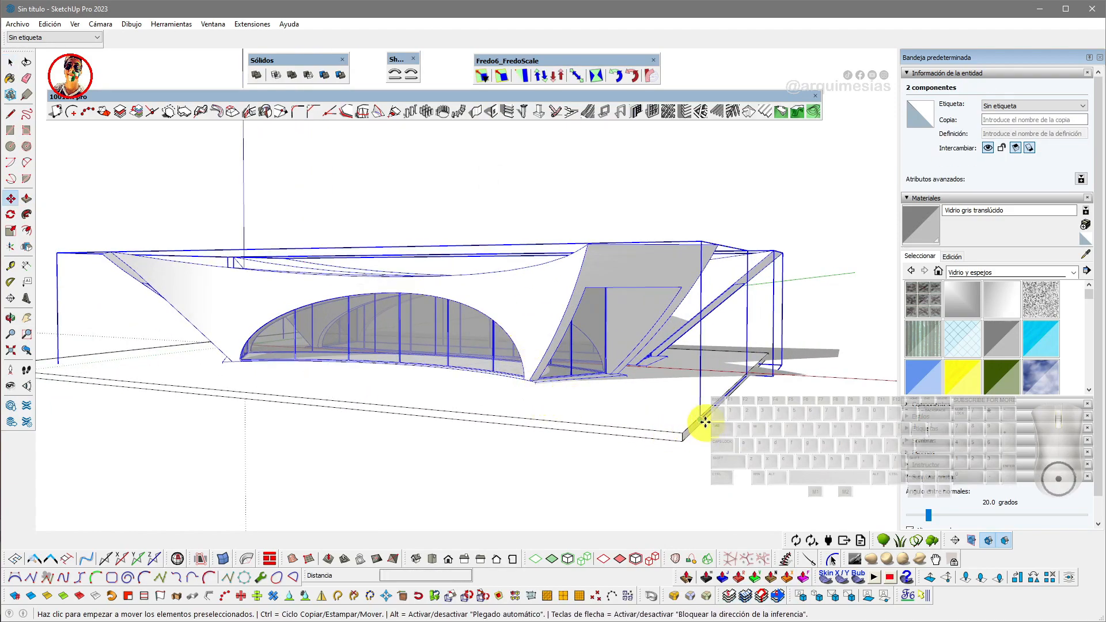
middle_drag(573, 416, 398, 414)
scroll(471, 422, up, 1)
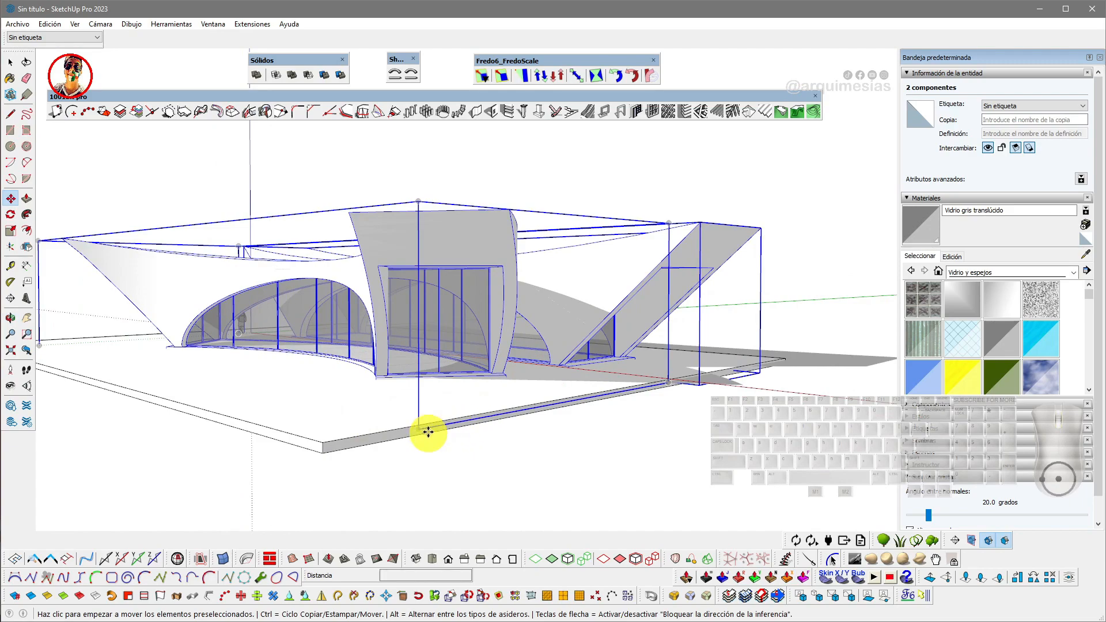
click(421, 430)
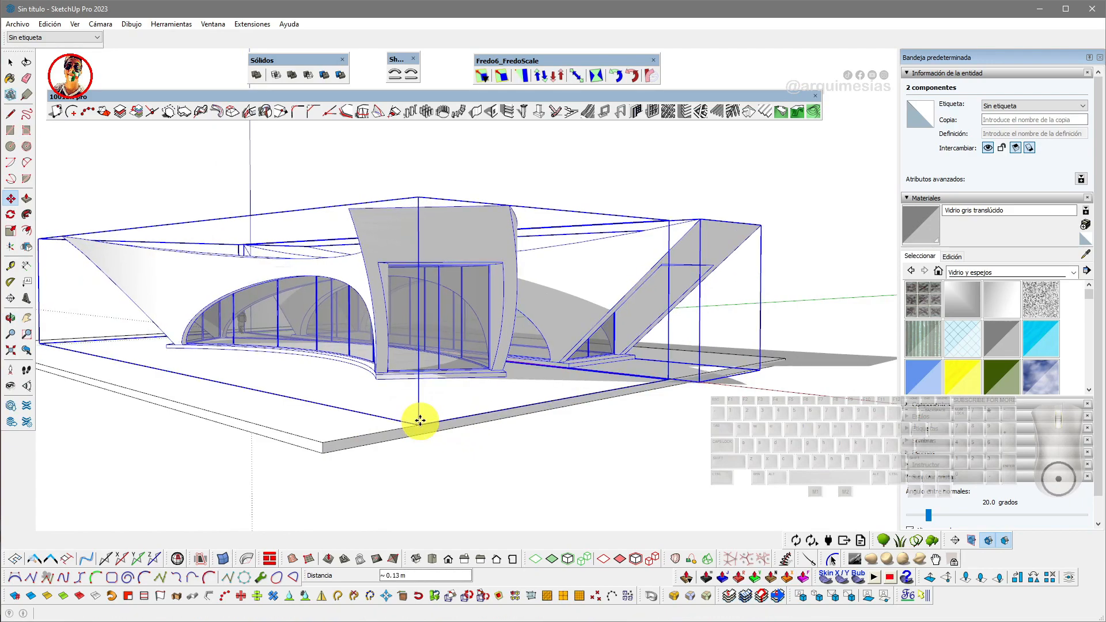
key(space)
- Paint the bent pavilion shell with the Concreto pulido viejo material from Asfaltado y revestimientos
scroll(423, 366, down, 4)
click(447, 203)
middle_drag(357, 330, 570, 360)
middle_drag(358, 385, 613, 400)
scroll(401, 412, up, 2)
shift+middle_drag(490, 395, 541, 340)
mouse_move(451, 329)
shift+middle_down()
mouse_move(474, 374)
mouse_move(460, 343)
shift+middle_up()
click(460, 343)
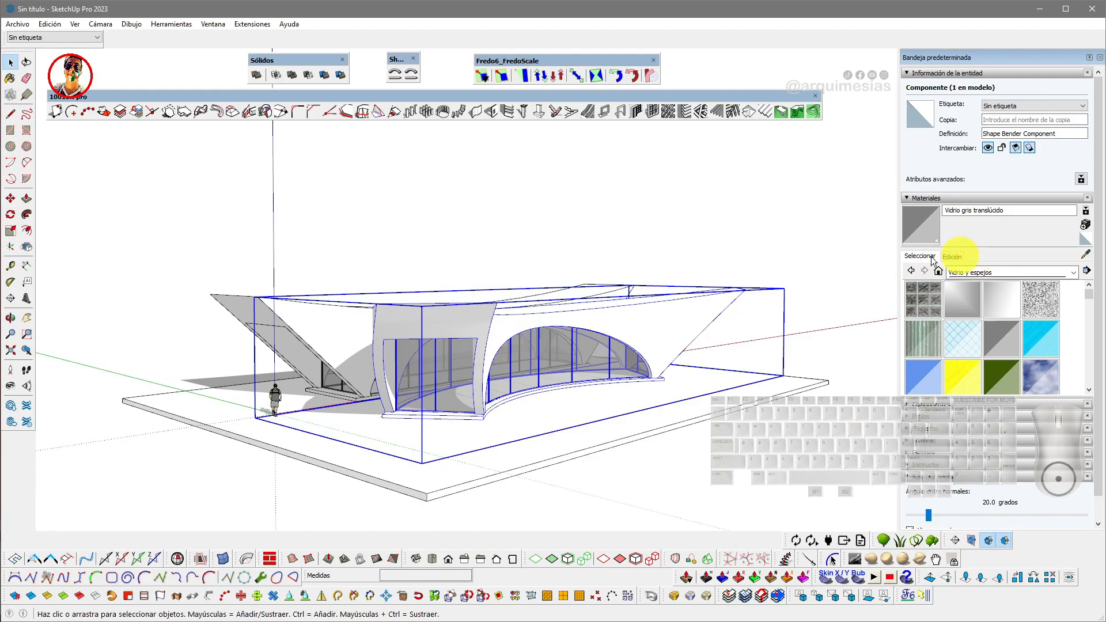
scroll(493, 358, up, 4)
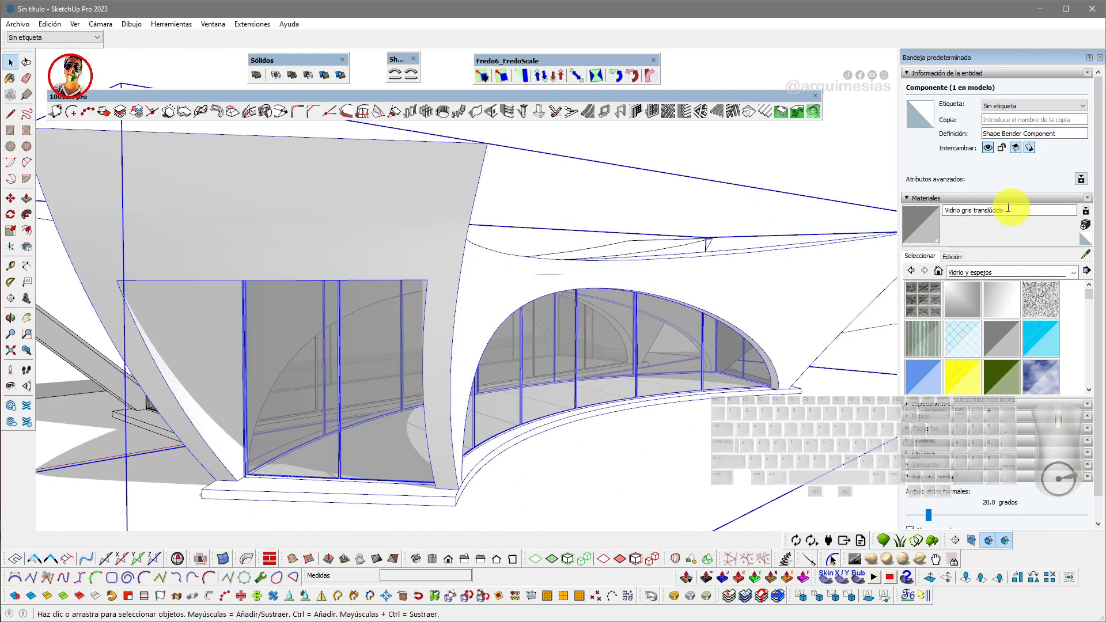
click(1073, 272)
scroll(1003, 335, up, 1)
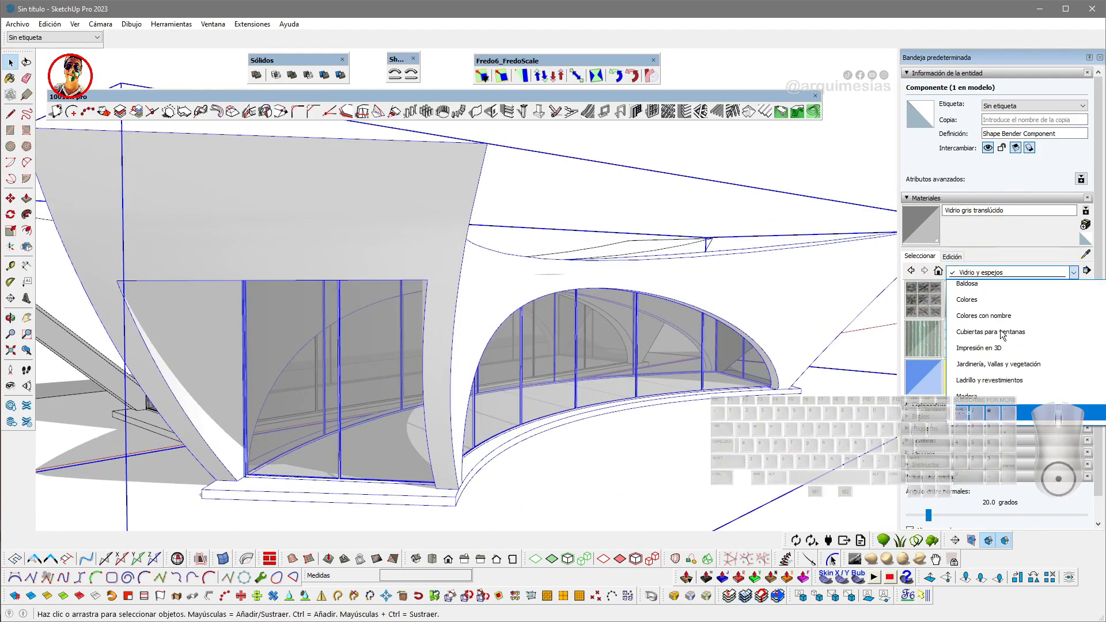
click(985, 352)
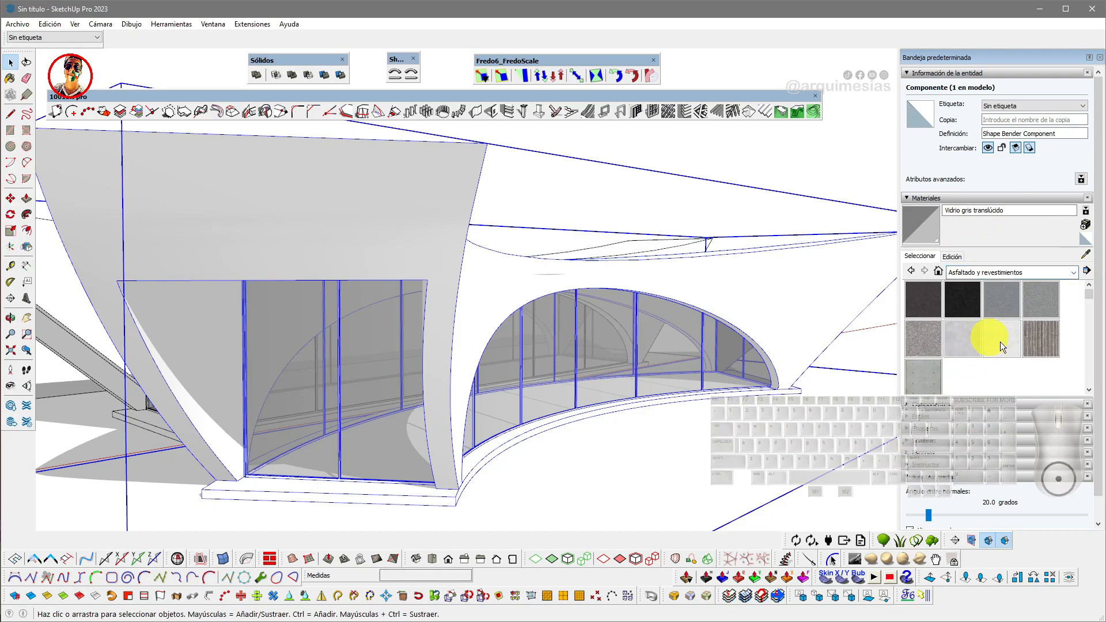
click(1004, 344)
click(374, 200)
- Paint the side shell solid with the Concreto pulido nuevo material
scroll(396, 202, down, 3)
mouse_move(429, 211)
shift+middle_down()
mouse_move(491, 222)
mouse_move(527, 246)
mouse_move(271, 284)
mouse_move(506, 276)
mouse_move(501, 313)
mouse_move(317, 311)
mouse_move(572, 328)
shift+middle_up()
scroll(580, 368, up, 10)
scroll(587, 380, down, 15)
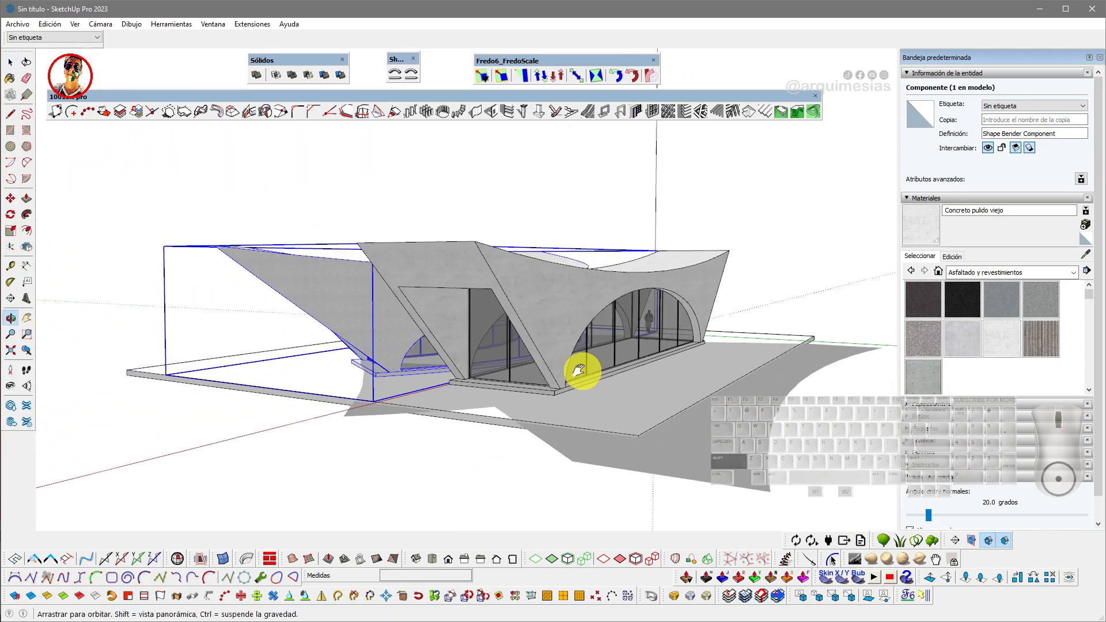
middle_drag(580, 371, 519, 349)
scroll(518, 365, up, 10)
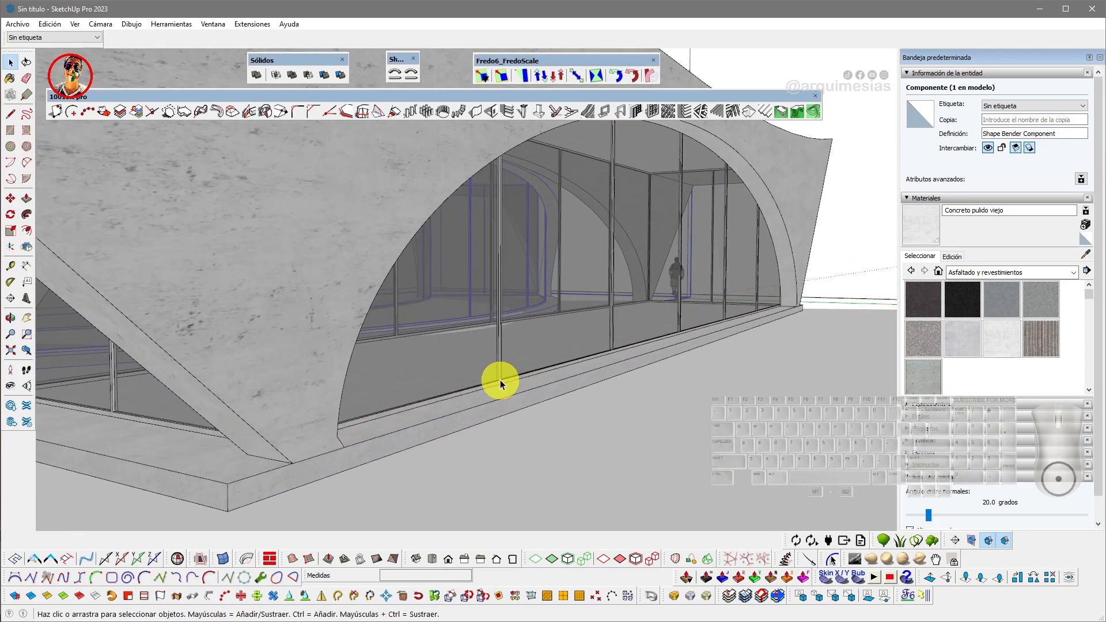
scroll(500, 385, down, 10)
scroll(447, 327, down, 3)
middle_drag(449, 326, 502, 334)
scroll(458, 350, up, 2)
middle_drag(437, 349, 473, 331)
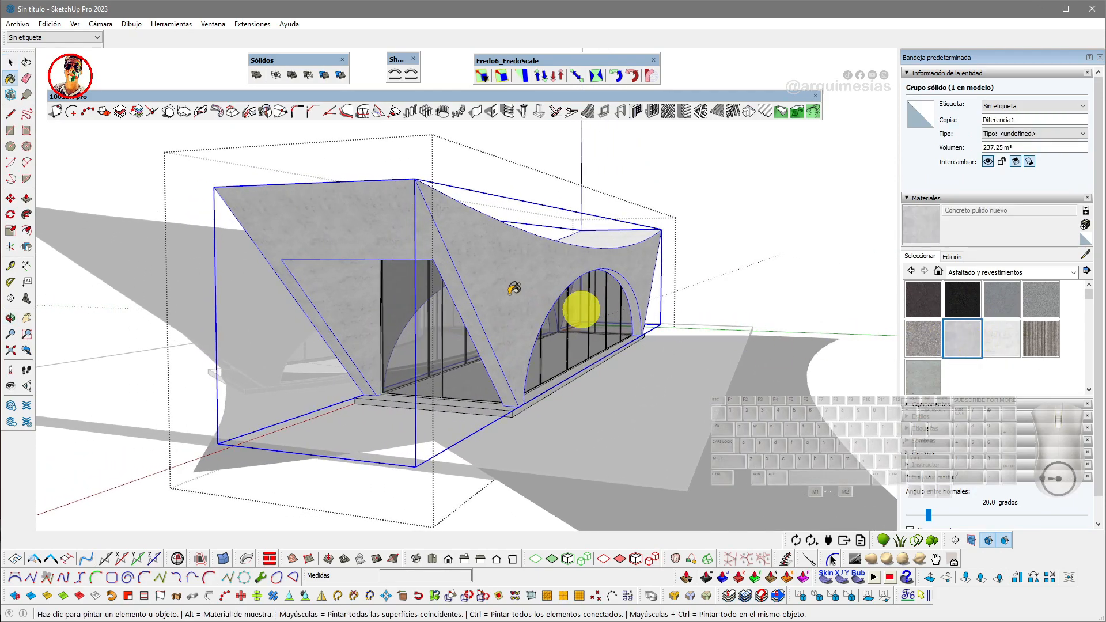
click(467, 231)
- Open the side shell solid and paint its interior surfaces with Concreto pulido nuevo
middle_drag(462, 278, 494, 278)
scroll(409, 296, down, 3)
mouse_move(422, 301)
middle_down()
mouse_move(409, 306)
mouse_move(444, 371)
middle_up()
scroll(450, 381, up, 3)
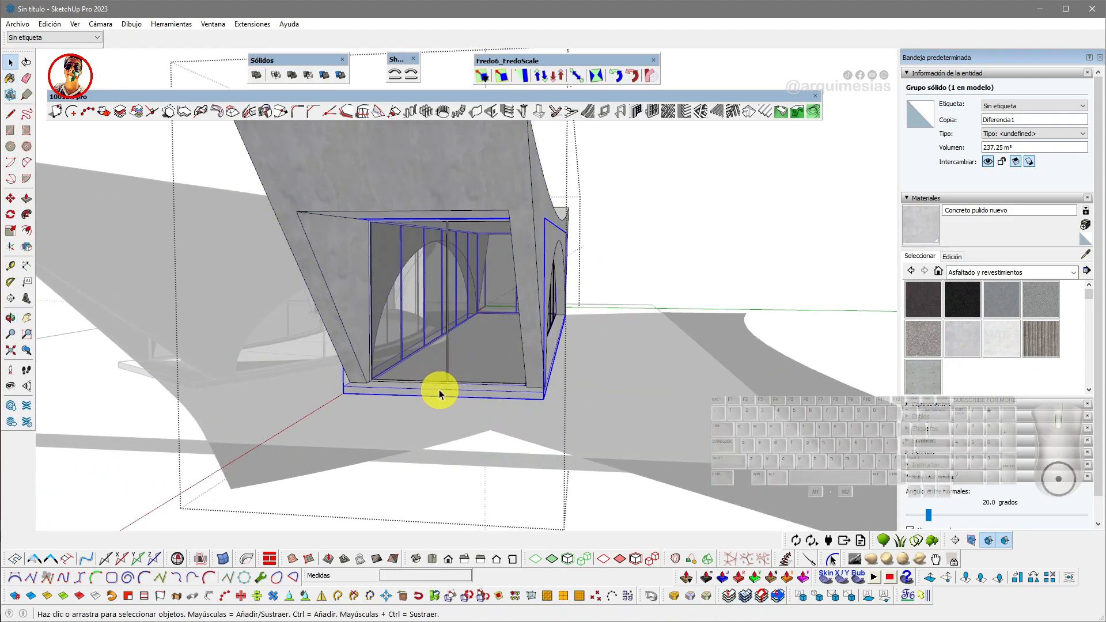
double_click(439, 393)
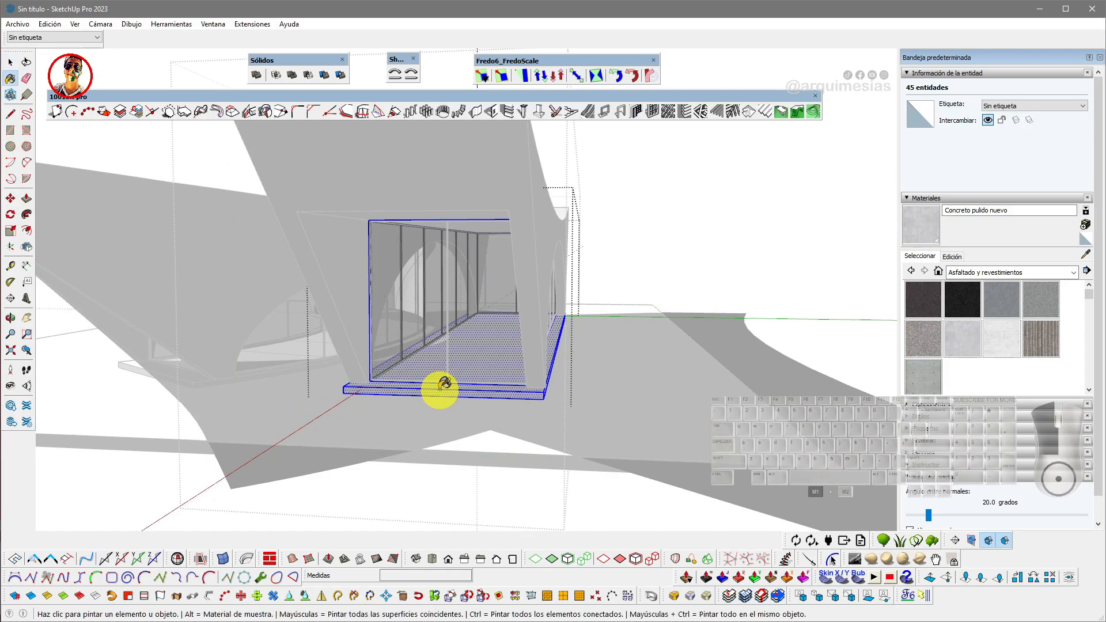
click(666, 234)
scroll(451, 284, down, 5)
middle_drag(452, 284, 551, 325)
scroll(516, 244, up, 3)
double_click(516, 244)
triple_click(516, 243)
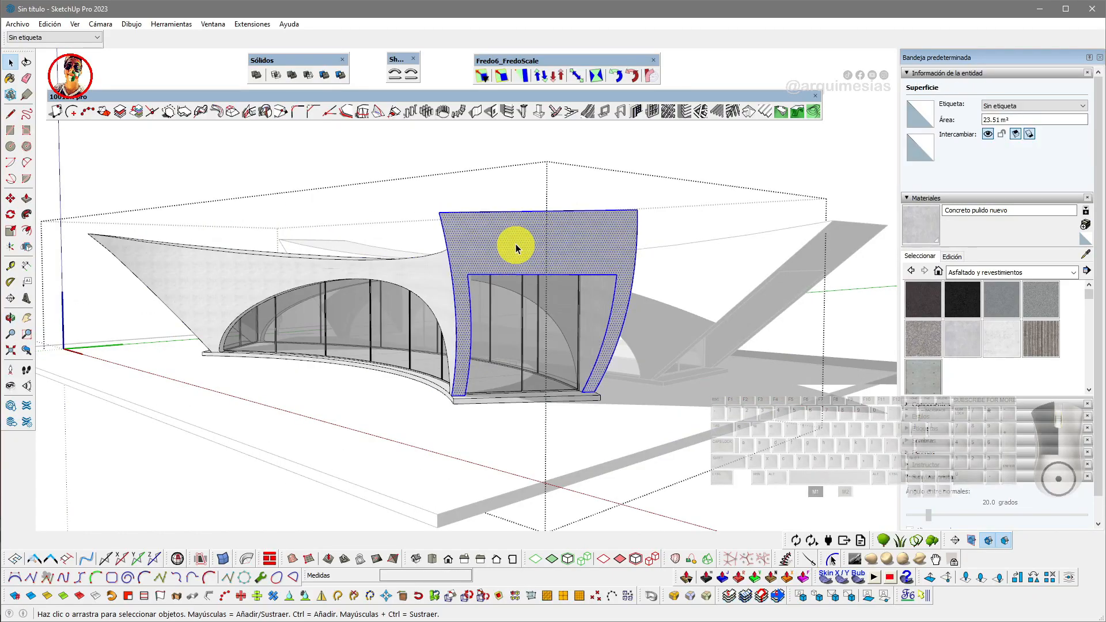
- Paint the curved surfaces of the main arched shell with Concreto pulido nuevo
middle_drag(516, 244, 673, 383)
scroll(296, 351, up, 4)
middle_drag(296, 350, 316, 384)
scroll(344, 333, down, 1)
click(348, 326)
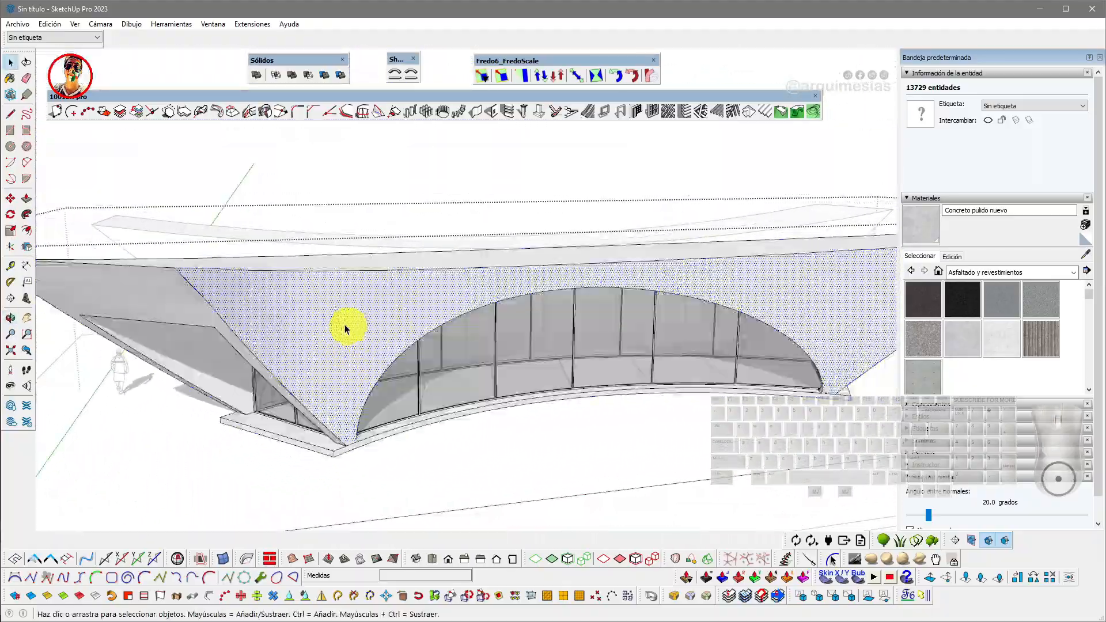
scroll(298, 340, down, 1)
mouse_move(299, 340)
middle_down()
mouse_move(467, 304)
mouse_move(429, 266)
mouse_move(525, 291)
mouse_move(495, 291)
middle_up()
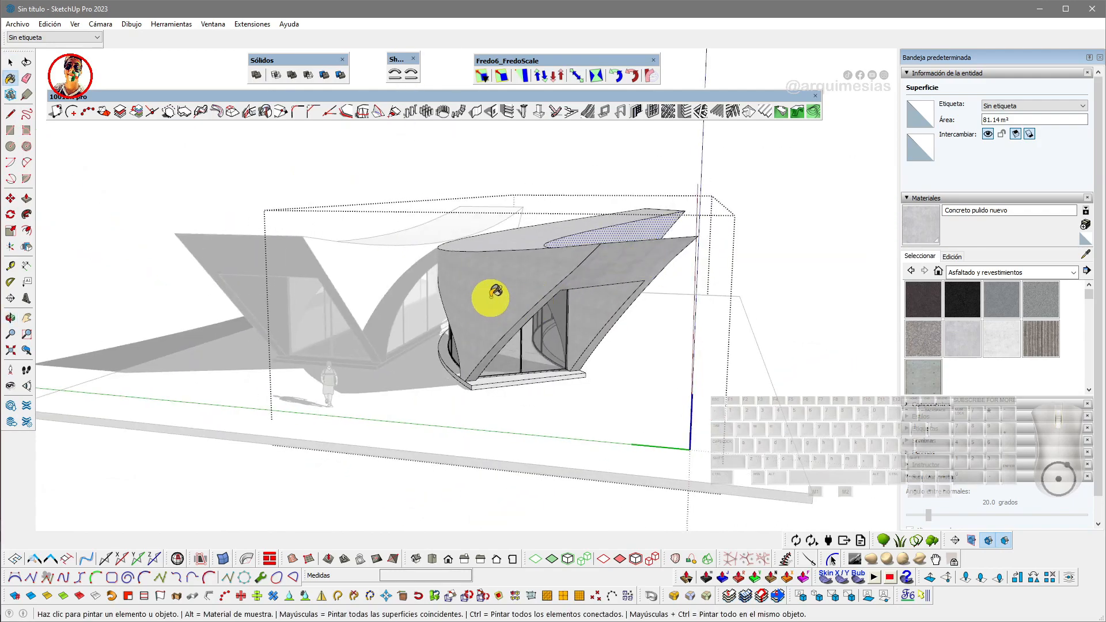
mouse_move(557, 262)
middle_down()
mouse_move(519, 306)
mouse_move(239, 287)
mouse_move(433, 242)
mouse_move(529, 278)
mouse_move(400, 265)
mouse_move(345, 353)
middle_up()
- Paint the remaining surfaces around the side doorway with concrete and close the group
scroll(254, 343, up, 3)
scroll(328, 311, up, 4)
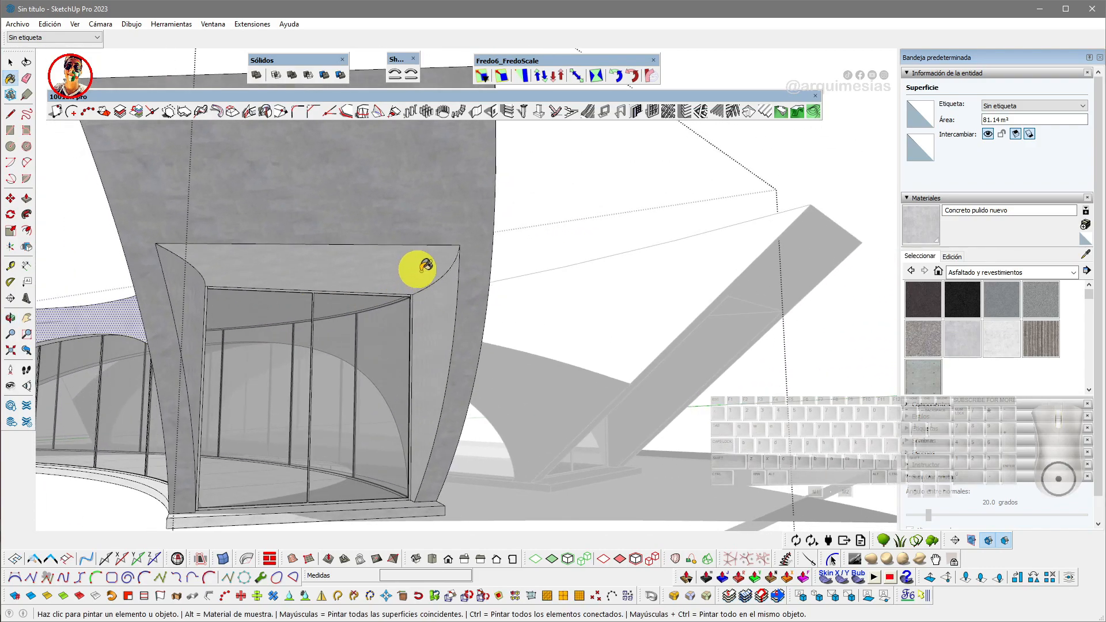
mouse_move(434, 322)
middle_down()
mouse_move(340, 377)
mouse_move(425, 388)
mouse_move(505, 362)
mouse_move(474, 353)
mouse_move(610, 371)
mouse_move(573, 412)
mouse_move(378, 374)
middle_up()
scroll(397, 377, up, 4)
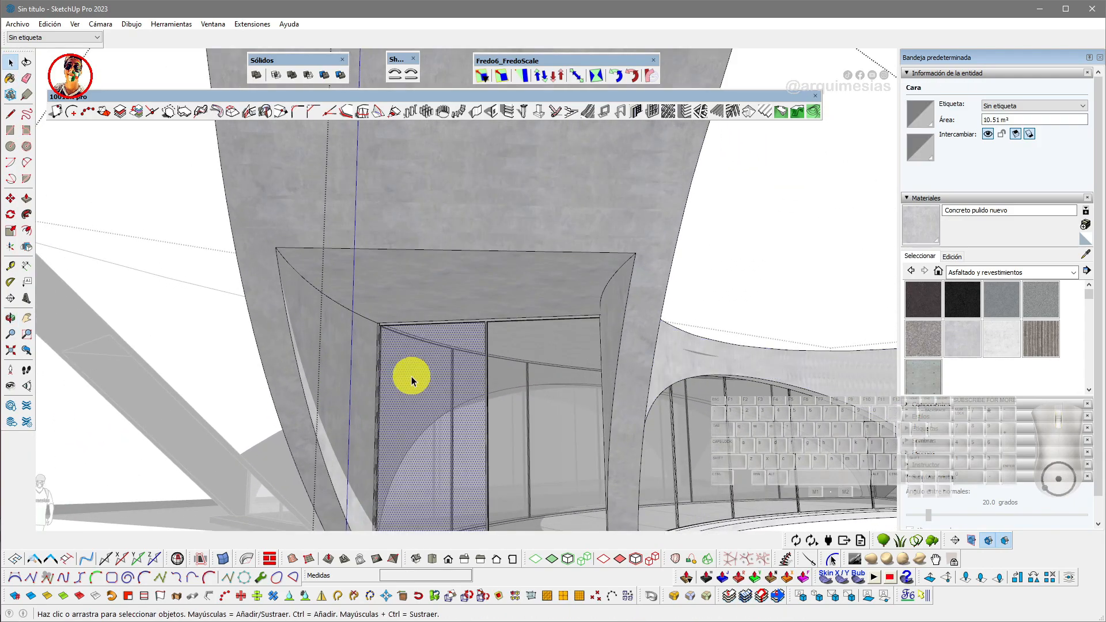
scroll(412, 380, down, 8)
middle_drag(506, 280, 462, 333)
click(495, 383)
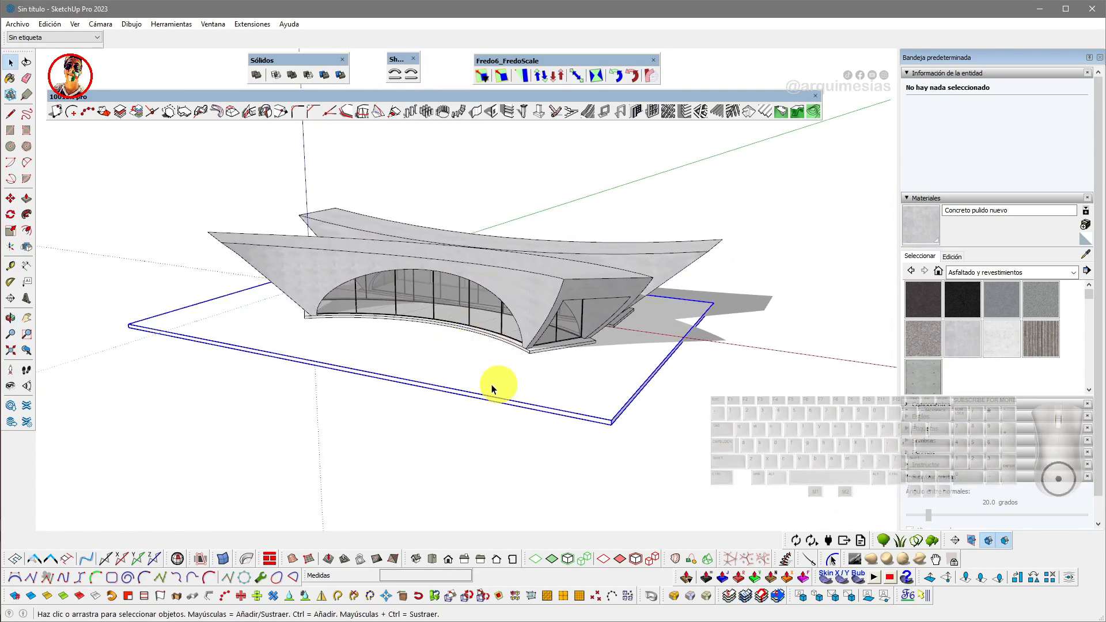
- Orbit around the finished pavilion to inspect the concrete shells from several angles
click(496, 224)
click(499, 204)
middle_drag(499, 204, 470, 411)
middle_drag(523, 369, 565, 412)
scroll(580, 402, up, 5)
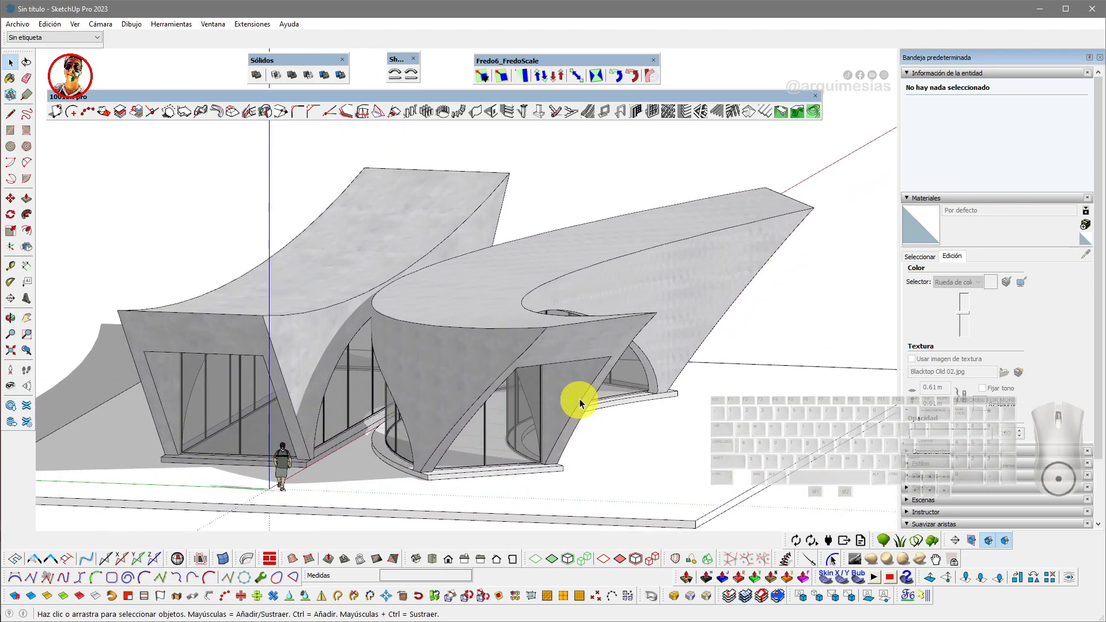
middle_drag(505, 390, 688, 352)
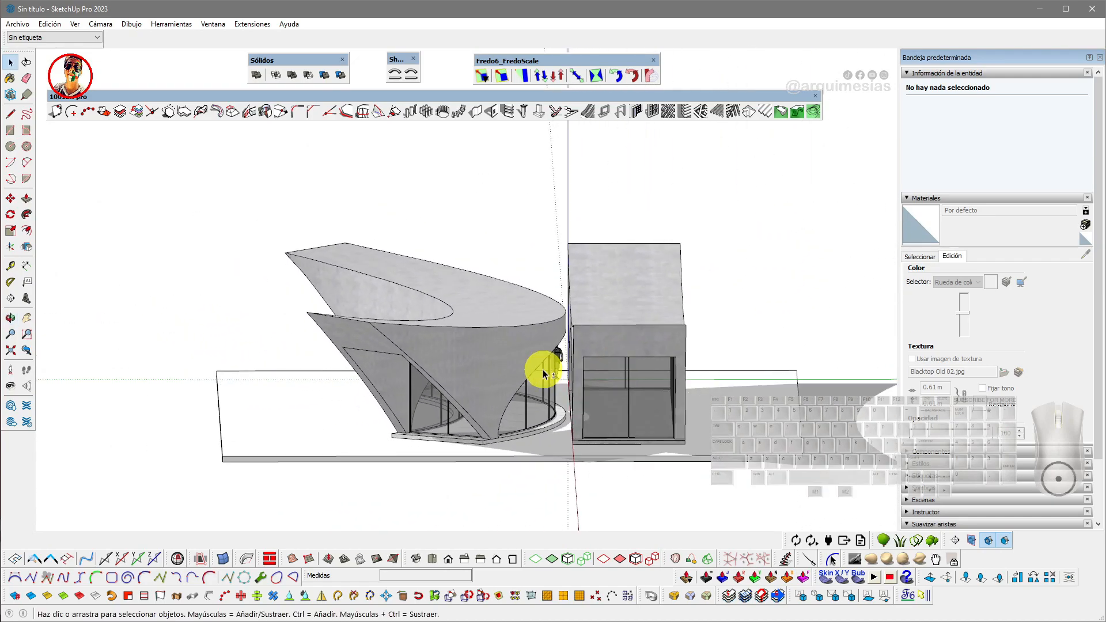
middle_drag(600, 371, 782, 390)
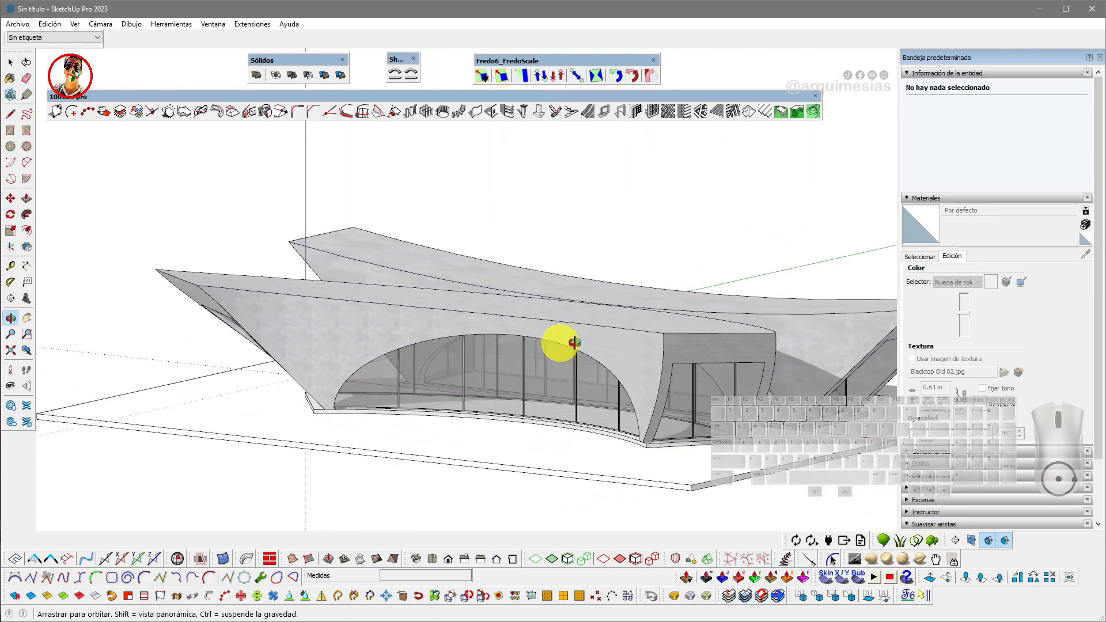
middle_drag(401, 374, 202, 317)
scroll(550, 387, up, 4)
middle_drag(284, 358, 520, 388)
scroll(521, 389, down, 3)
middle_drag(547, 423, 507, 378)
scroll(534, 379, down, 3)
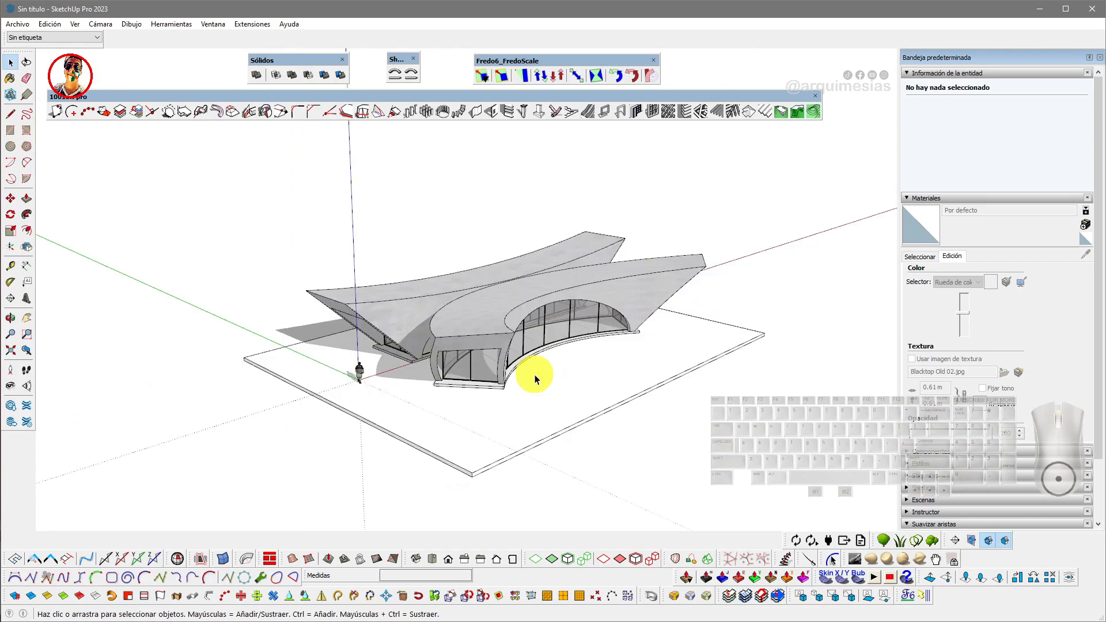
- Review the pavilion in the standard front, side, back and isometric views
key(F3)
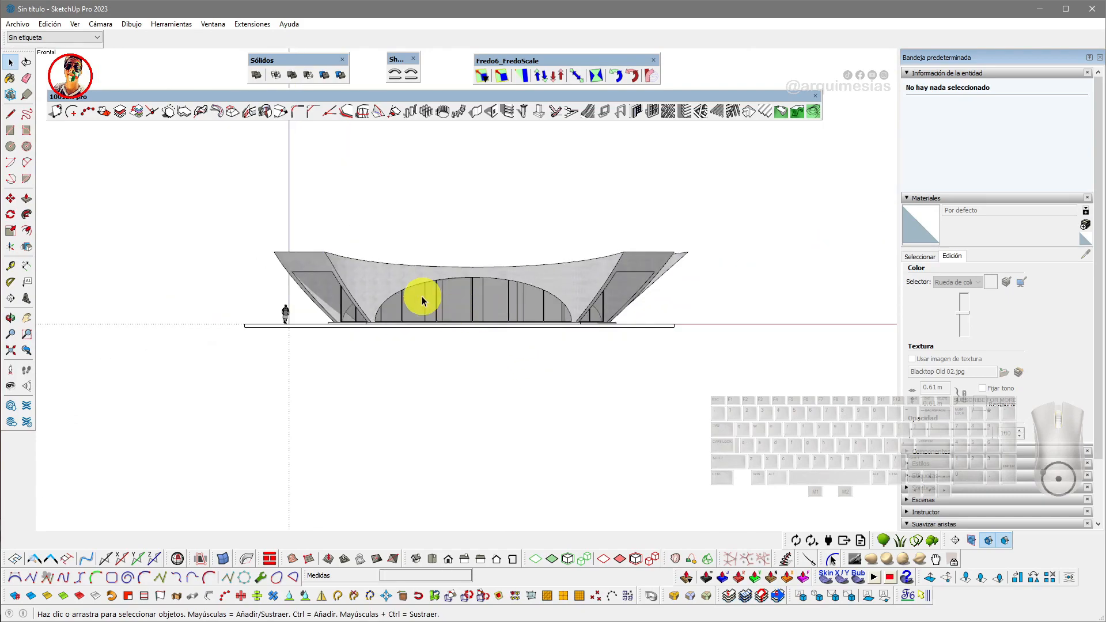
scroll(423, 294, up, 4)
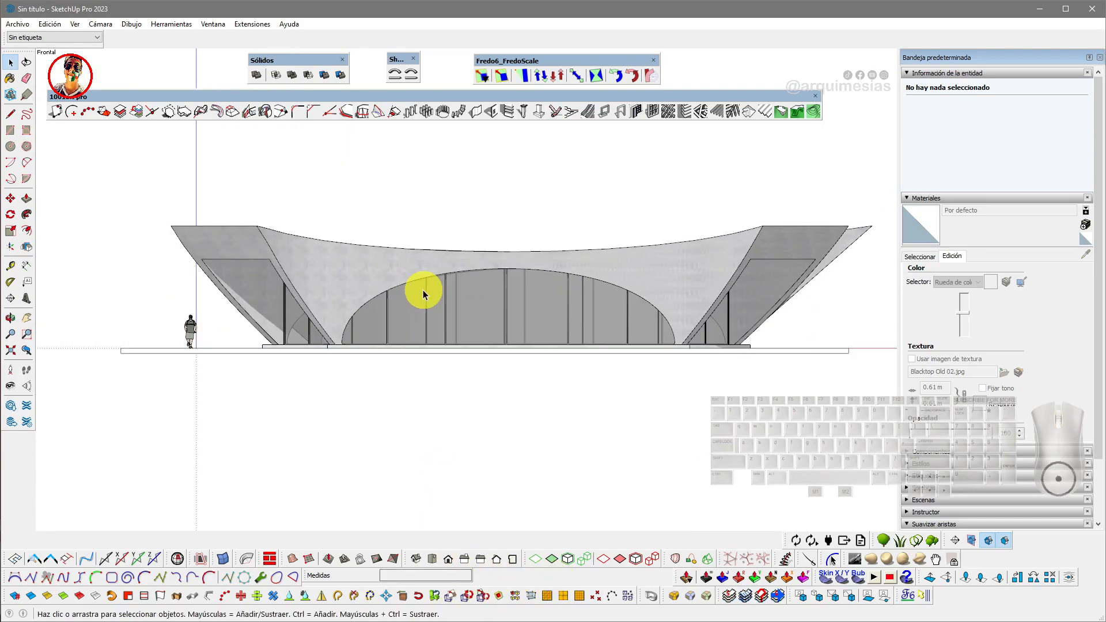
shift+middle_drag(458, 284, 421, 307)
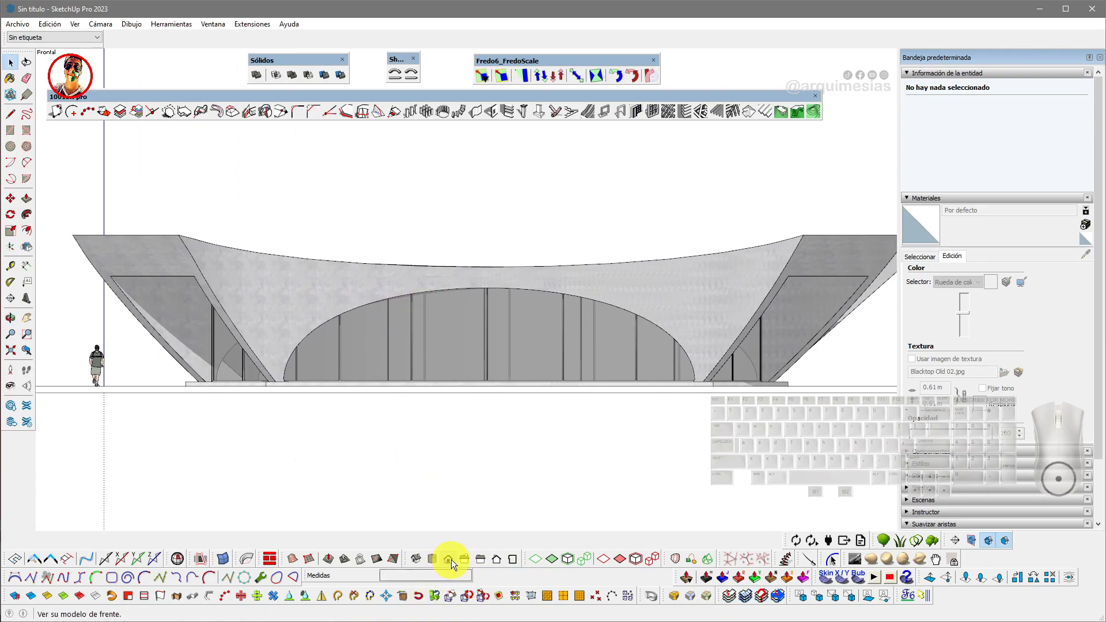
click(461, 558)
scroll(583, 345, up, 2)
shift+middle_drag(583, 344, 548, 370)
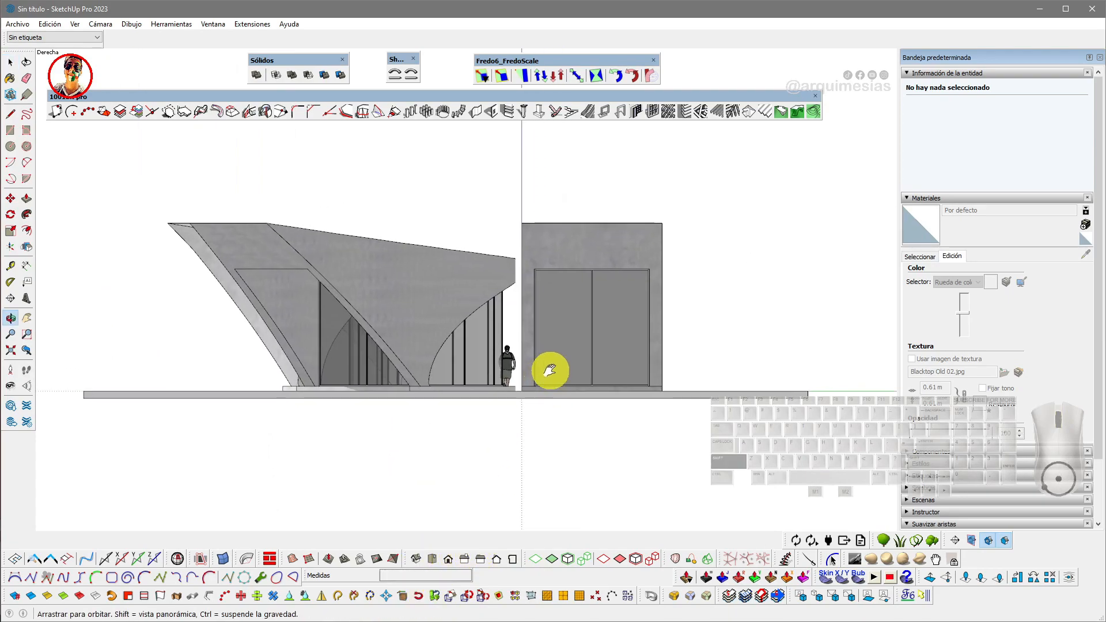
click(477, 560)
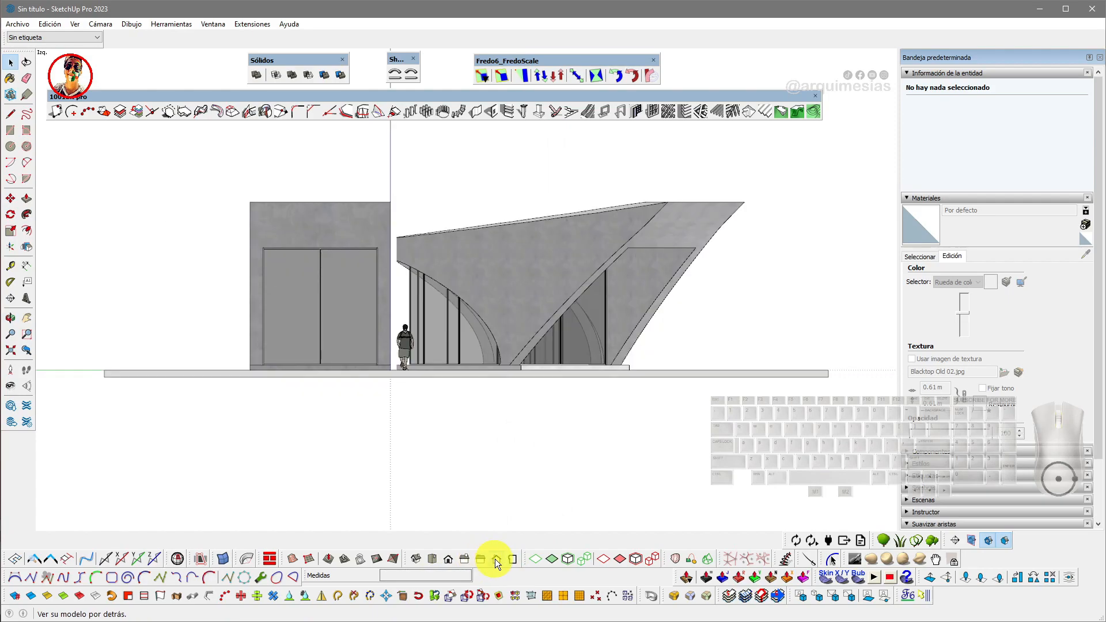
click(498, 559)
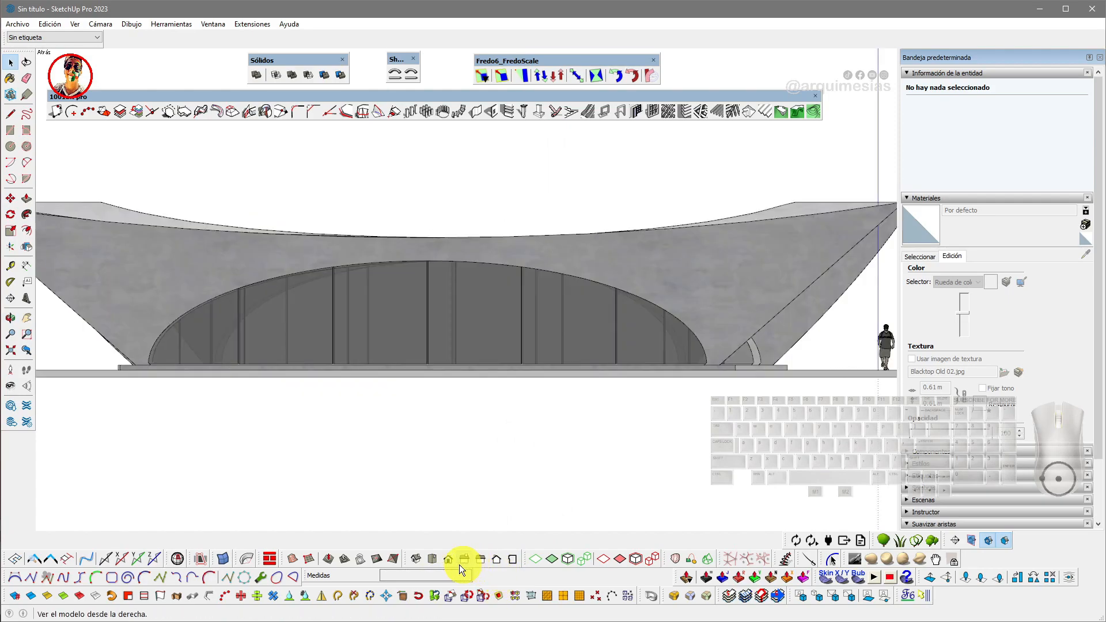
click(427, 557)
scroll(543, 444, down, 3)
shift+middle_drag(525, 437, 349, 358)
click(418, 559)
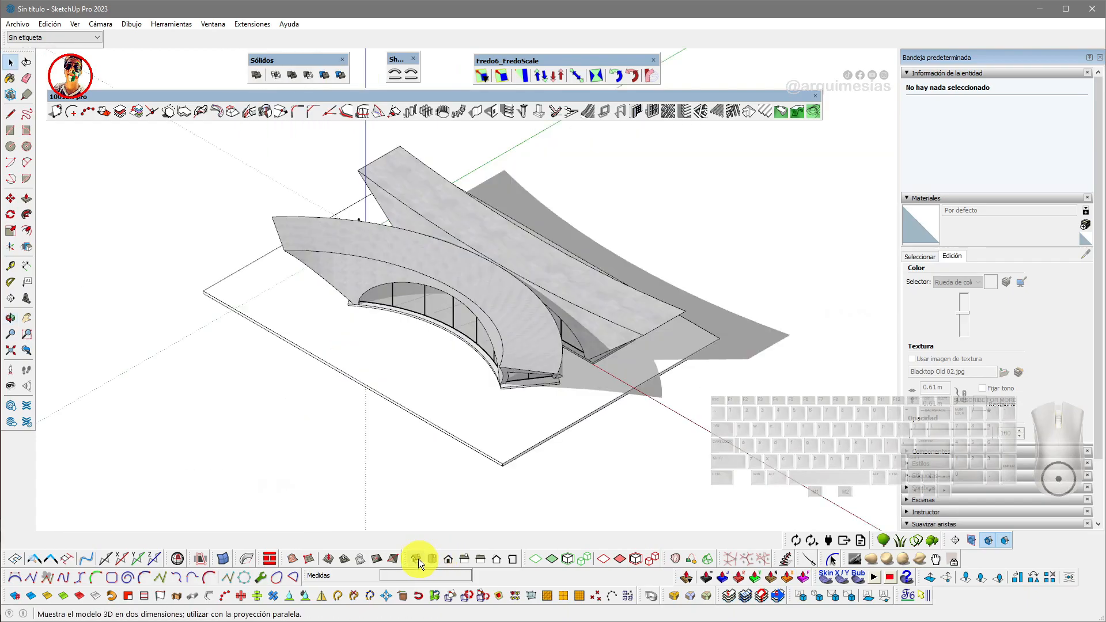
scroll(533, 321, up, 3)
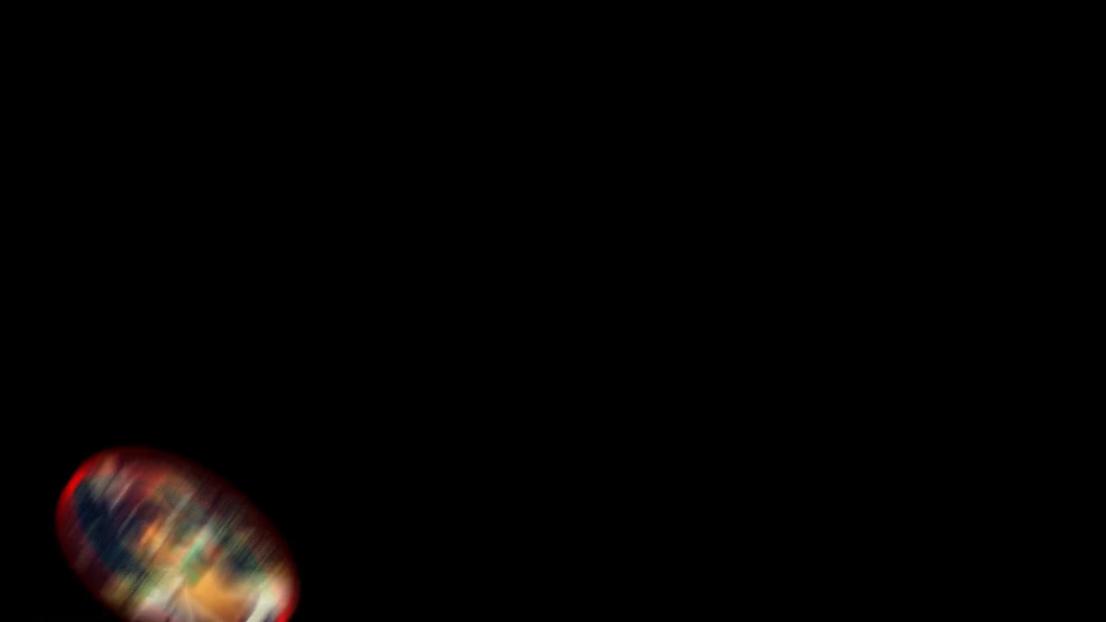